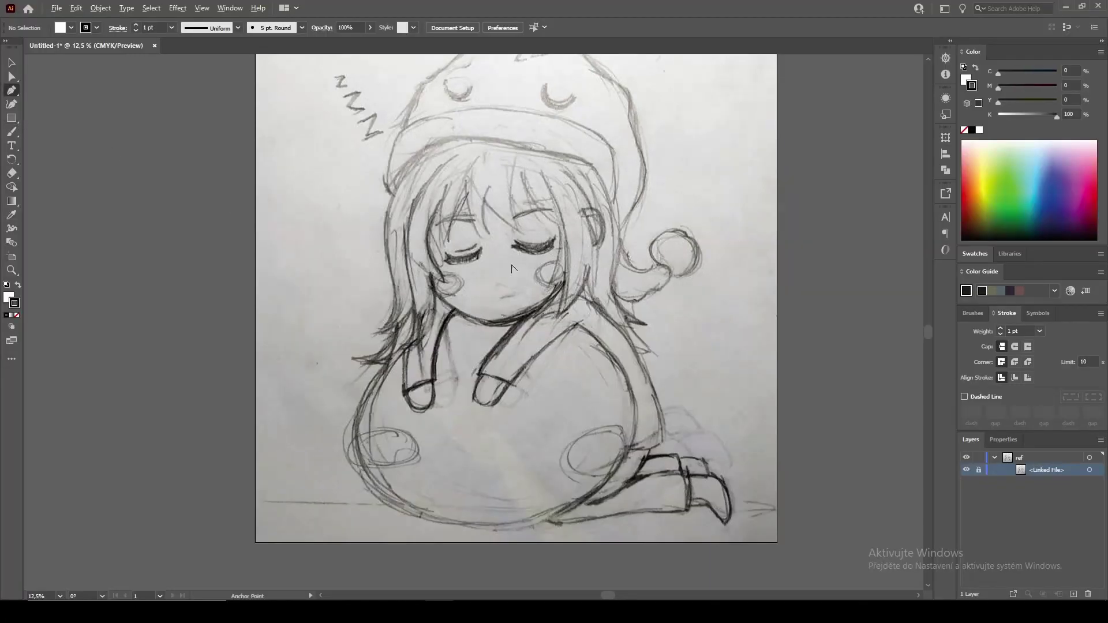
# Trace the nightcap brim with no fill and a 10 pt stroke
pyautogui.scroll(-3, 512, 268)
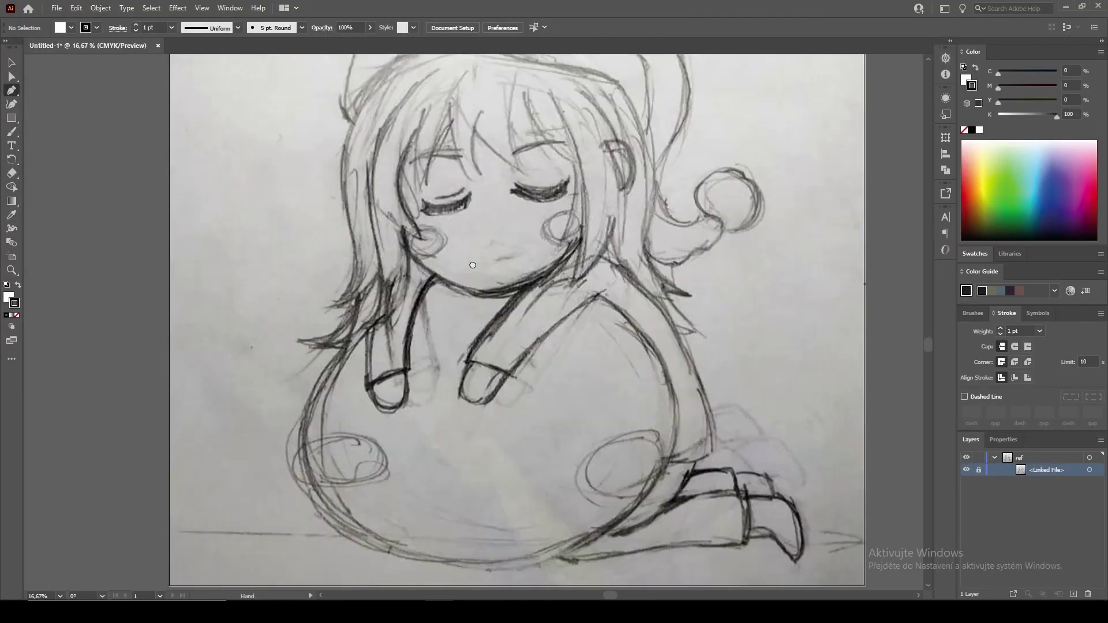
pyautogui.keyDown('alt'); pyautogui.scroll(2, 346, 231); pyautogui.keyUp('alt')
pyautogui.click(312, 225)
pyautogui.moveTo(510, 171); pyautogui.dragTo(574, 173)
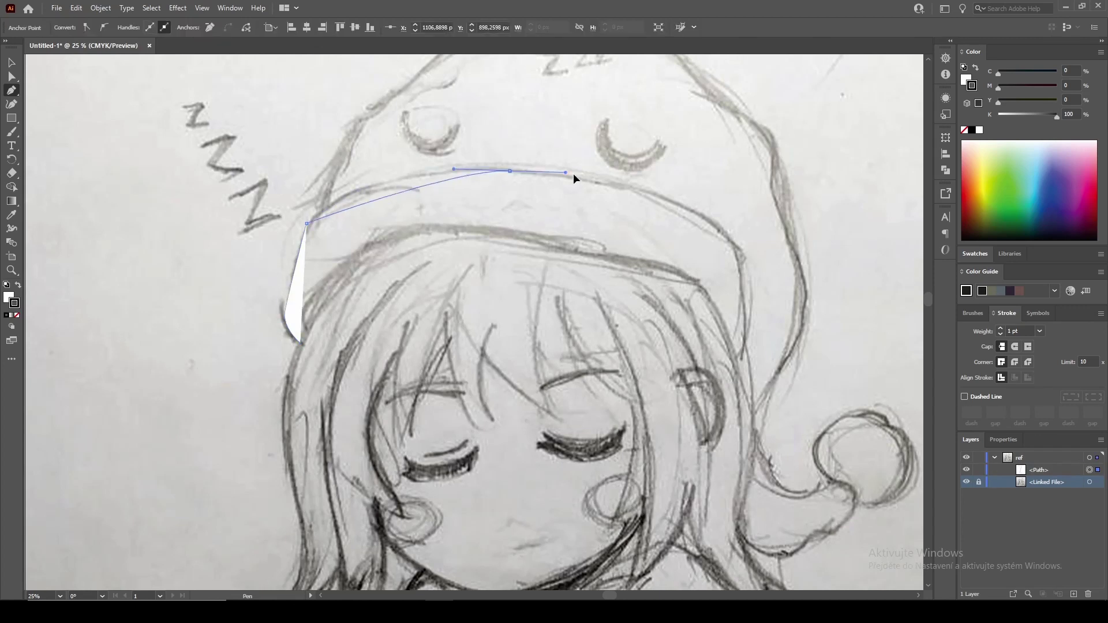
pyautogui.click(732, 244)
pyautogui.moveTo(737, 367); pyautogui.dragTo(722, 446)
pyautogui.press('/')
pyautogui.press('v')
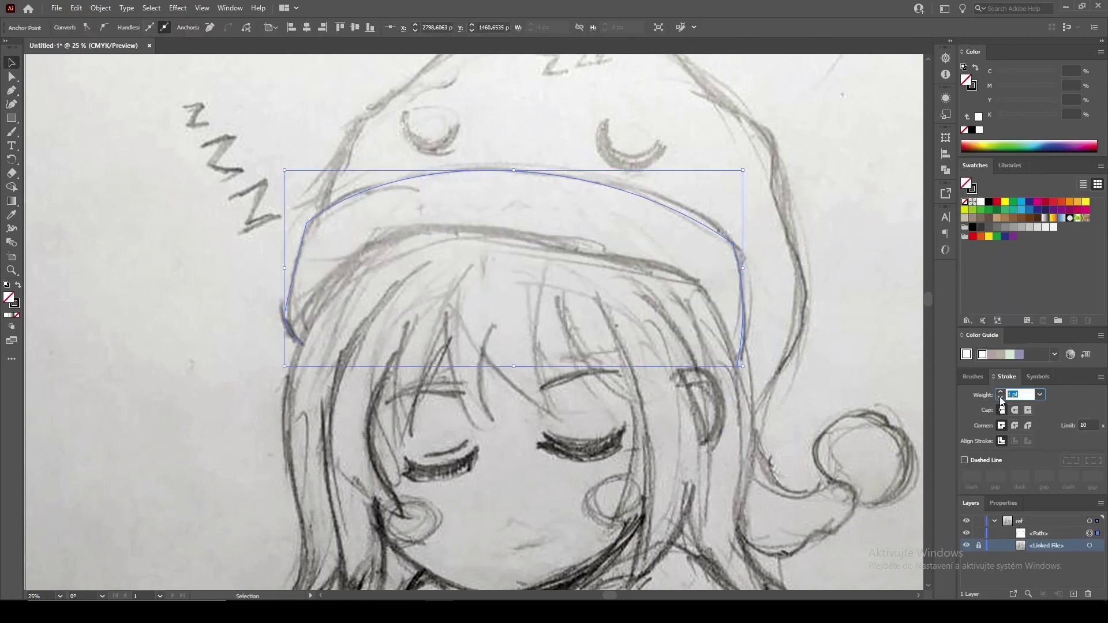
pyautogui.click(1001, 393)
# Trace the hat's outer edge over the top and down the tail to the pompom
pyautogui.scroll(2, 453, 192)
pyautogui.press('p')
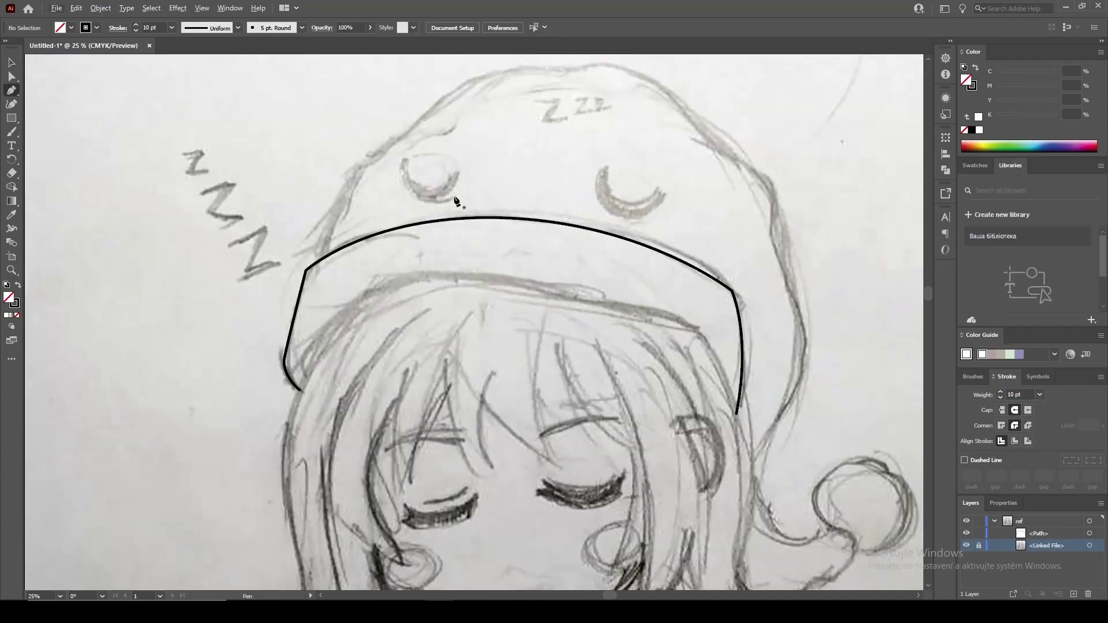
pyautogui.scroll(1, 310, 289)
pyautogui.moveTo(303, 287)
pyautogui.mouseDown()
pyautogui.moveTo(339, 198)
pyautogui.moveTo(395, 157)
pyautogui.mouseUp()
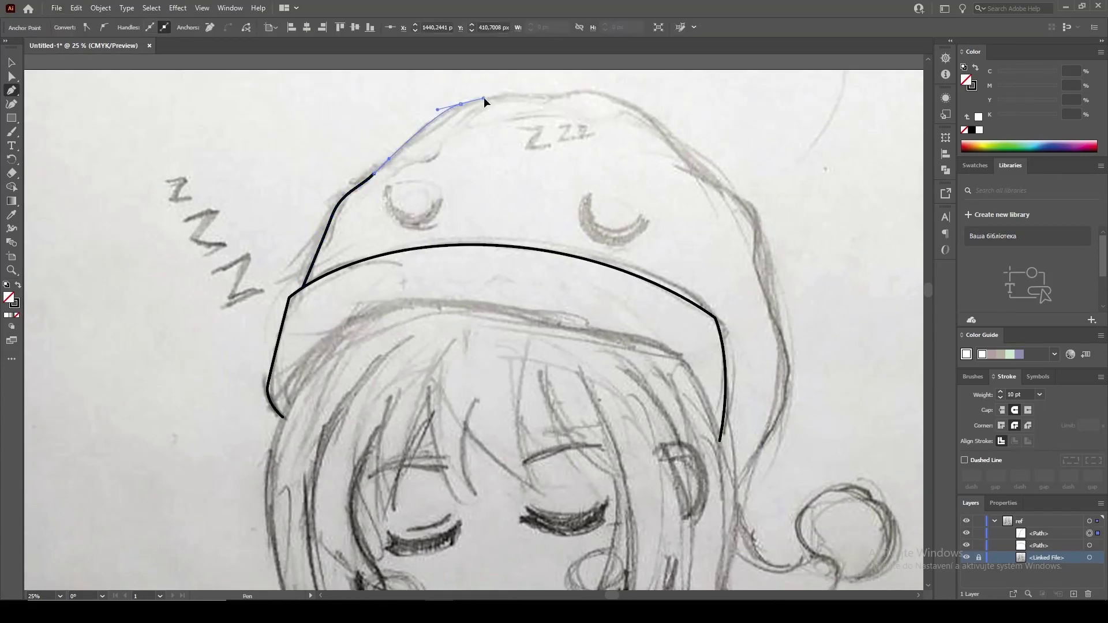
pyautogui.moveTo(485, 98); pyautogui.dragTo(495, 93)
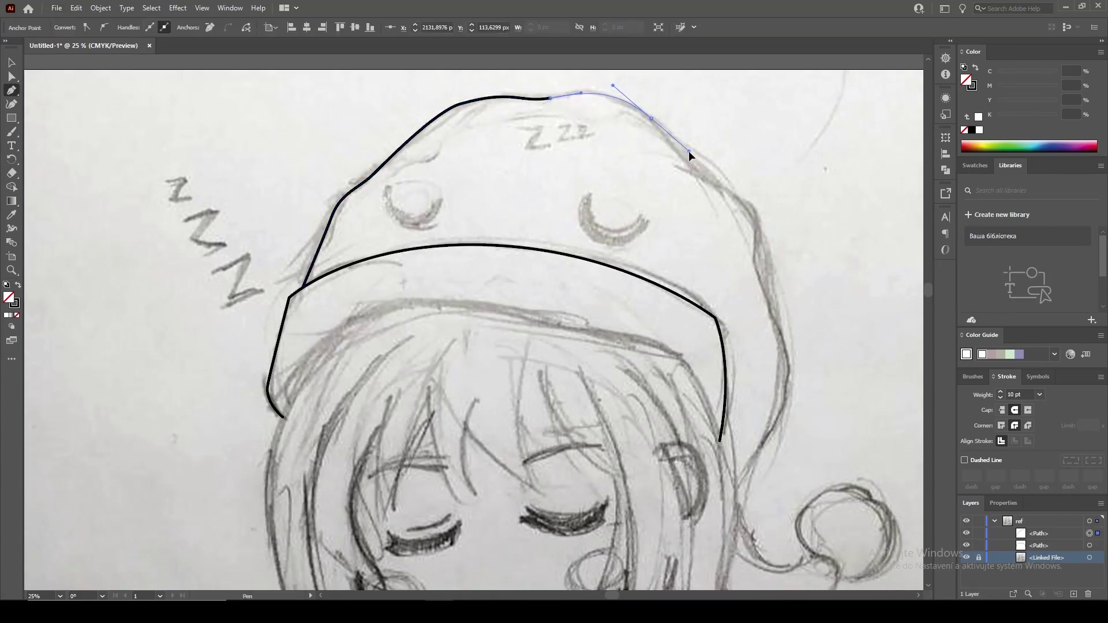
pyautogui.moveTo(729, 191); pyautogui.dragTo(797, 227)
pyautogui.click(772, 284)
pyautogui.click(780, 327)
pyautogui.moveTo(787, 373)
pyautogui.mouseDown()
pyautogui.moveTo(801, 378)
pyautogui.moveTo(767, 300)
pyautogui.moveTo(725, 345)
pyautogui.mouseUp()
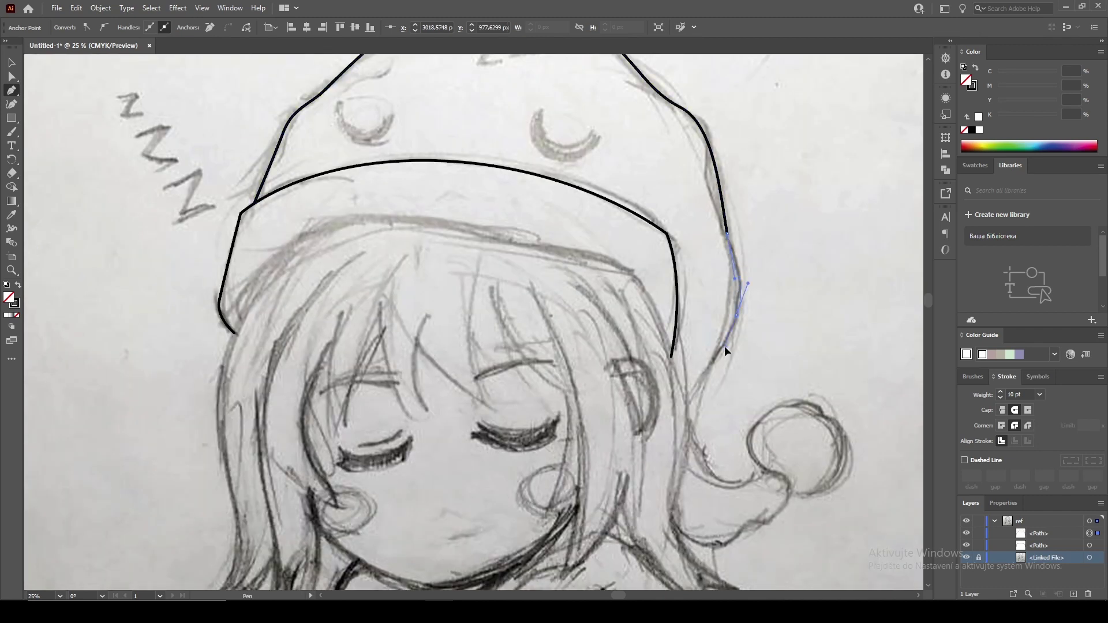
pyautogui.moveTo(695, 452); pyautogui.dragTo(715, 500)
pyautogui.click(768, 471)
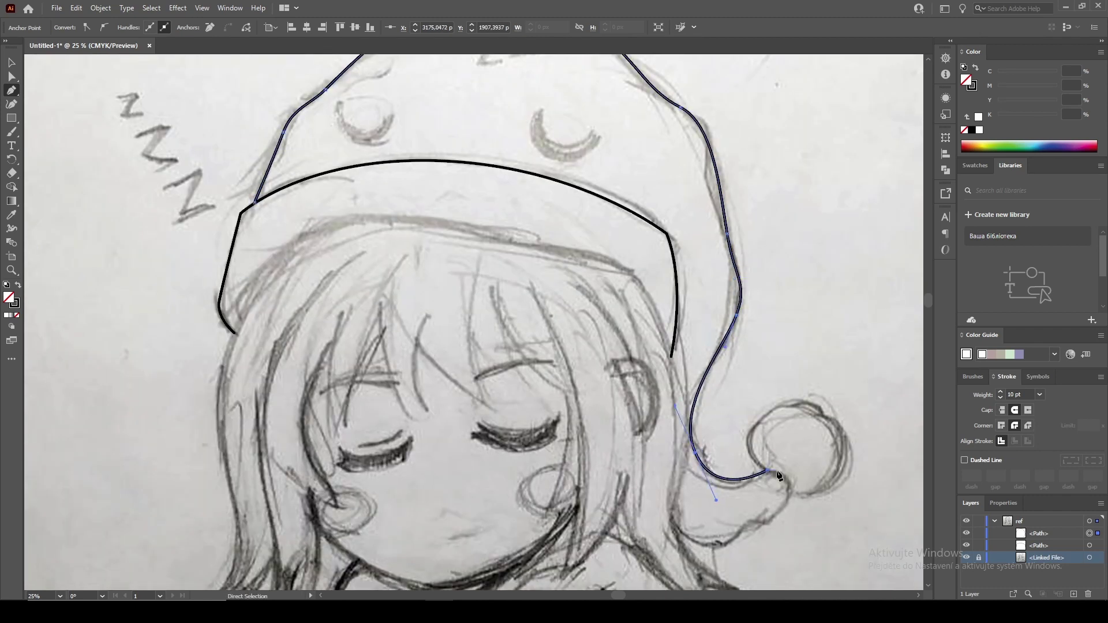
pyautogui.scroll(-2, 788, 505)
pyautogui.moveTo(784, 438); pyautogui.dragTo(790, 443)
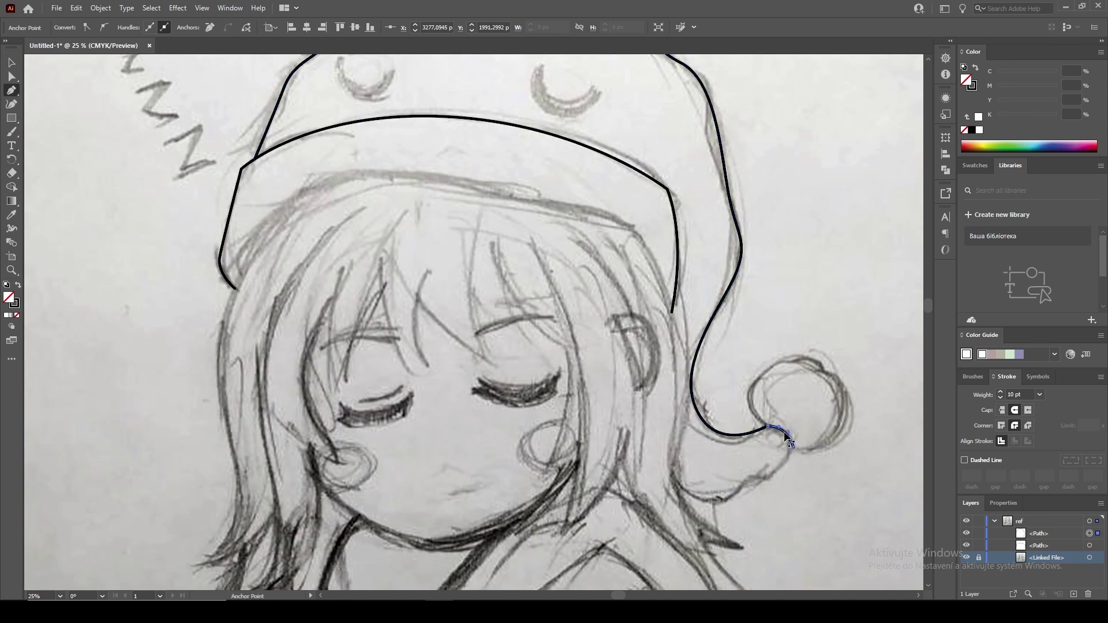
pyautogui.moveTo(670, 469)
pyautogui.mouseDown()
pyautogui.moveTo(634, 390)
pyautogui.moveTo(725, 508)
pyautogui.mouseUp()
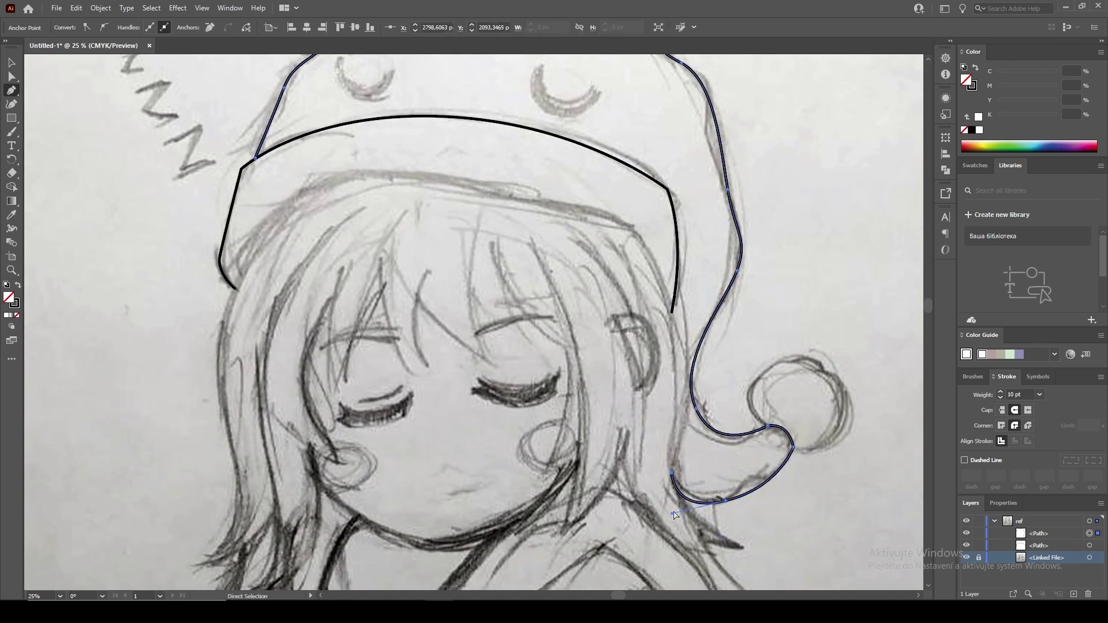
pyautogui.keyDown('ctrl'); pyautogui.click(723, 501); pyautogui.keyUp('ctrl')
pyautogui.press('v')
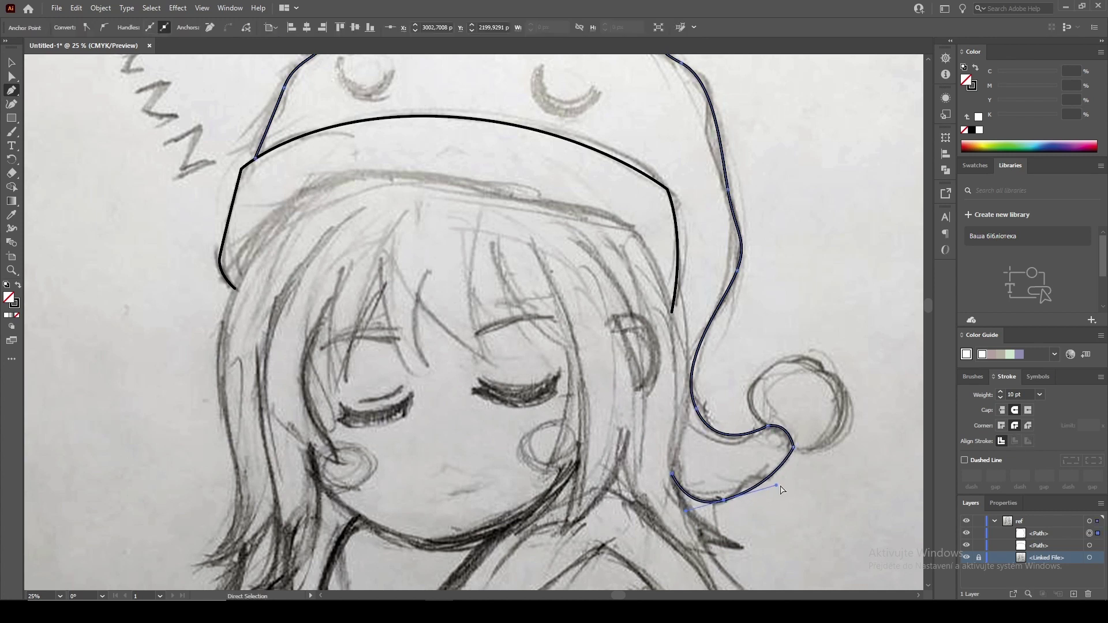
# Trace the outer hair edge from under the brim down to its left tip
pyautogui.scroll(4, 664, 378)
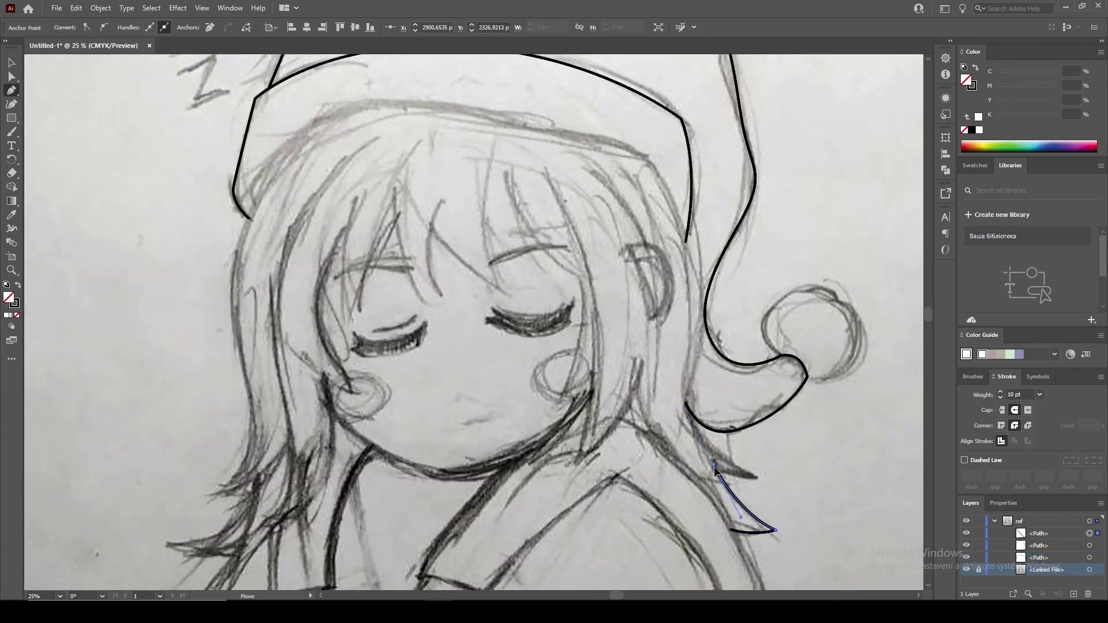
pyautogui.moveTo(691, 327); pyautogui.dragTo(702, 323)
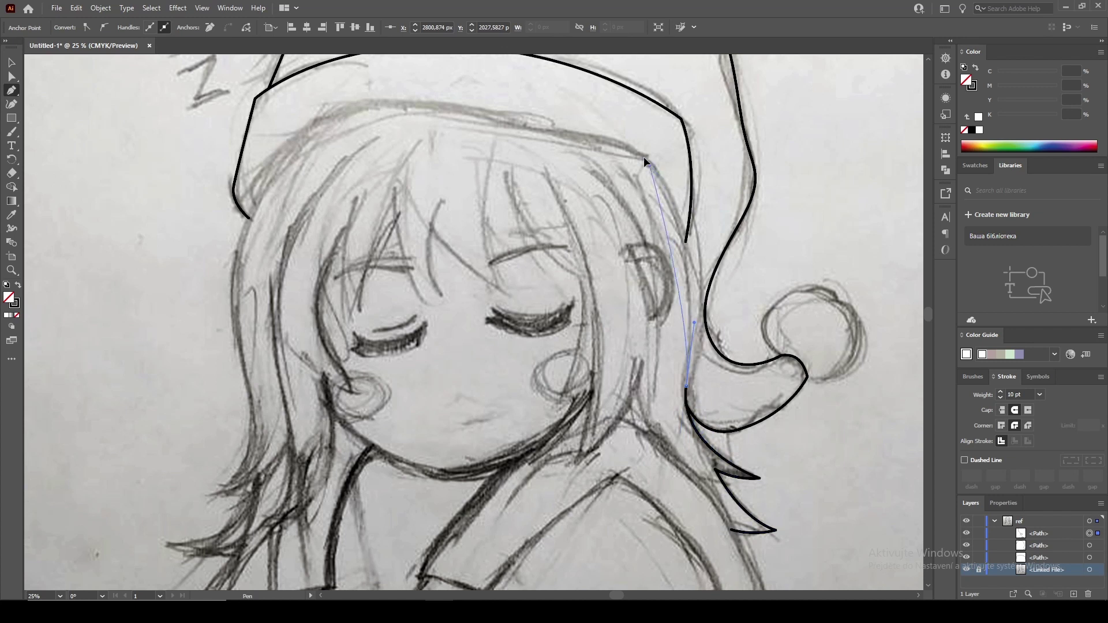
pyautogui.scroll(2, 612, 127)
pyautogui.moveTo(650, 202); pyautogui.dragTo(638, 189)
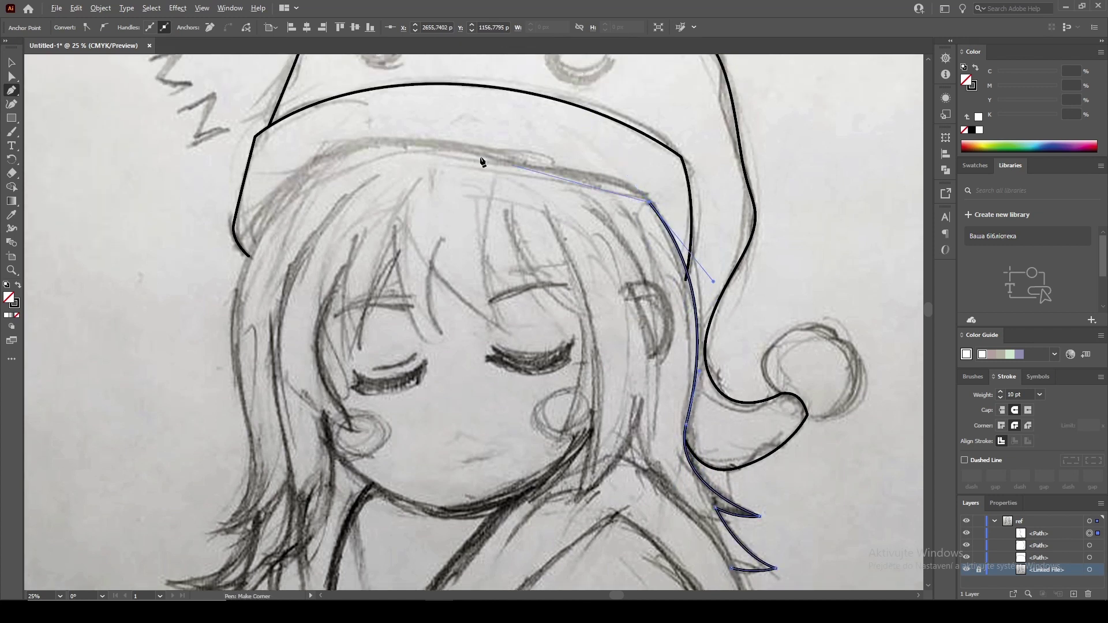
pyautogui.moveTo(568, 173); pyautogui.dragTo(499, 169)
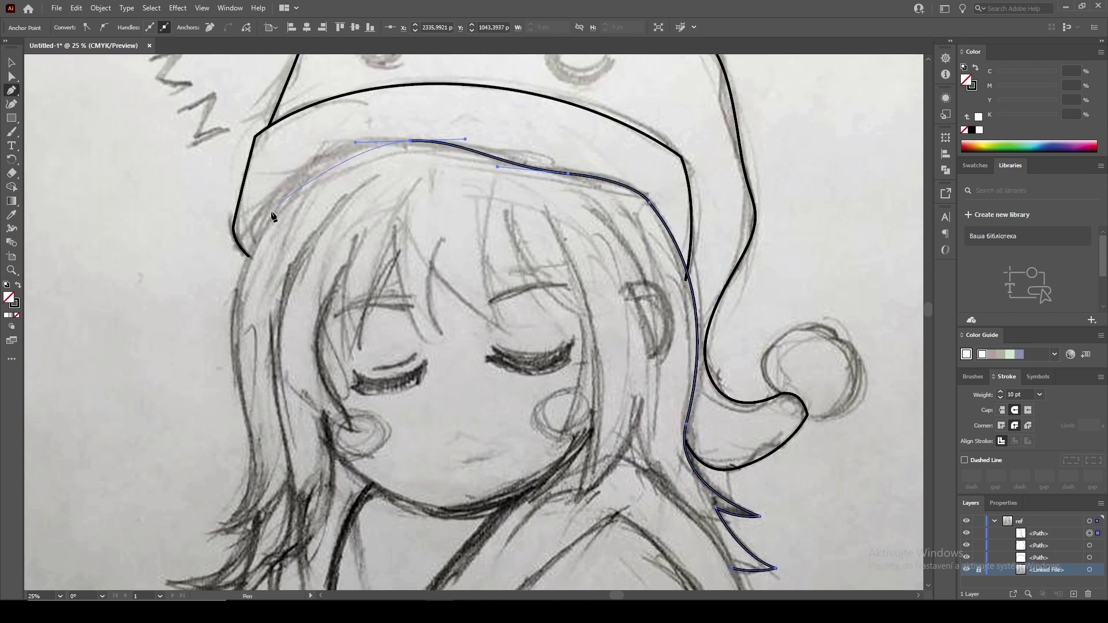
pyautogui.scroll(-5, 266, 323)
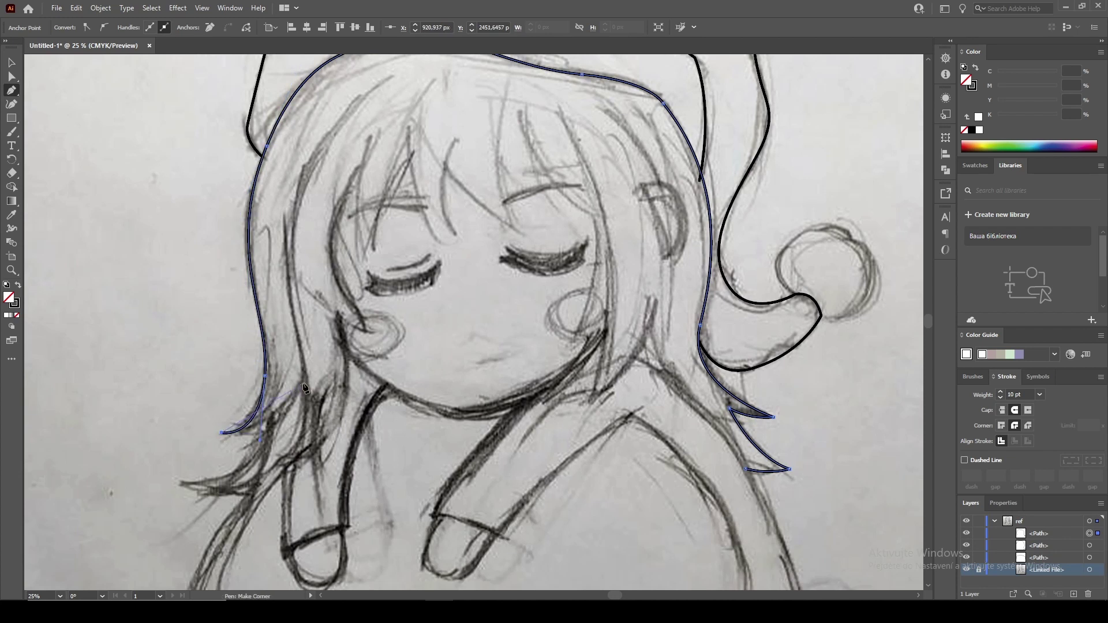
pyautogui.click(222, 437)
pyautogui.hotkey('ctrl', '-')
pyautogui.hotkey('ctrl', '+')
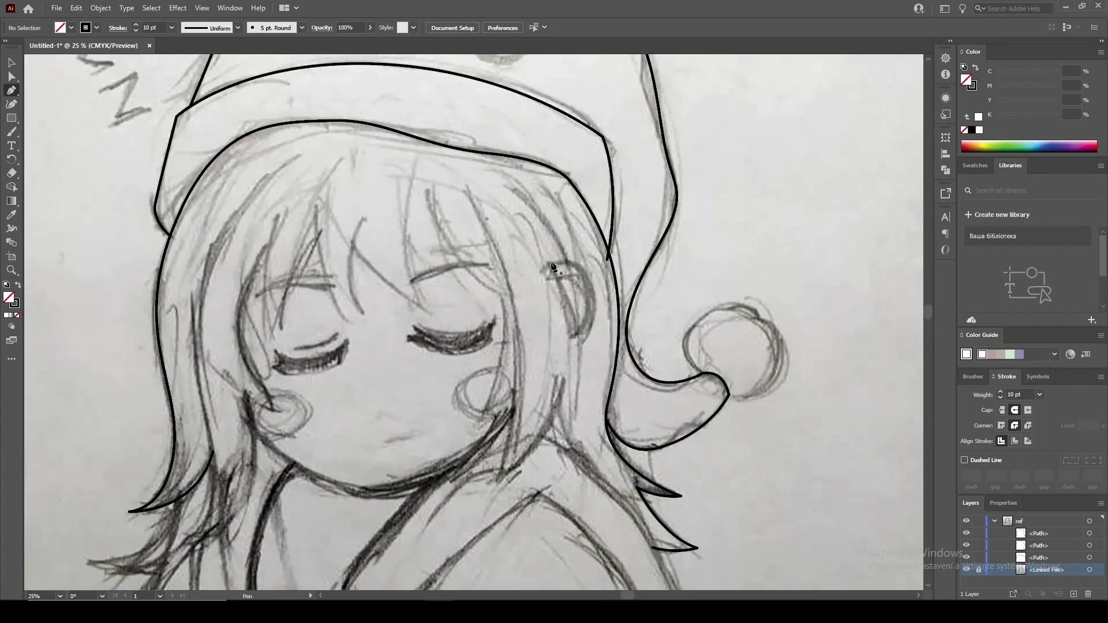
# Trace the curl strand and the left hair lock down to its pointed tip
pyautogui.click(700, 375)
pyautogui.moveTo(690, 329); pyautogui.dragTo(706, 304)
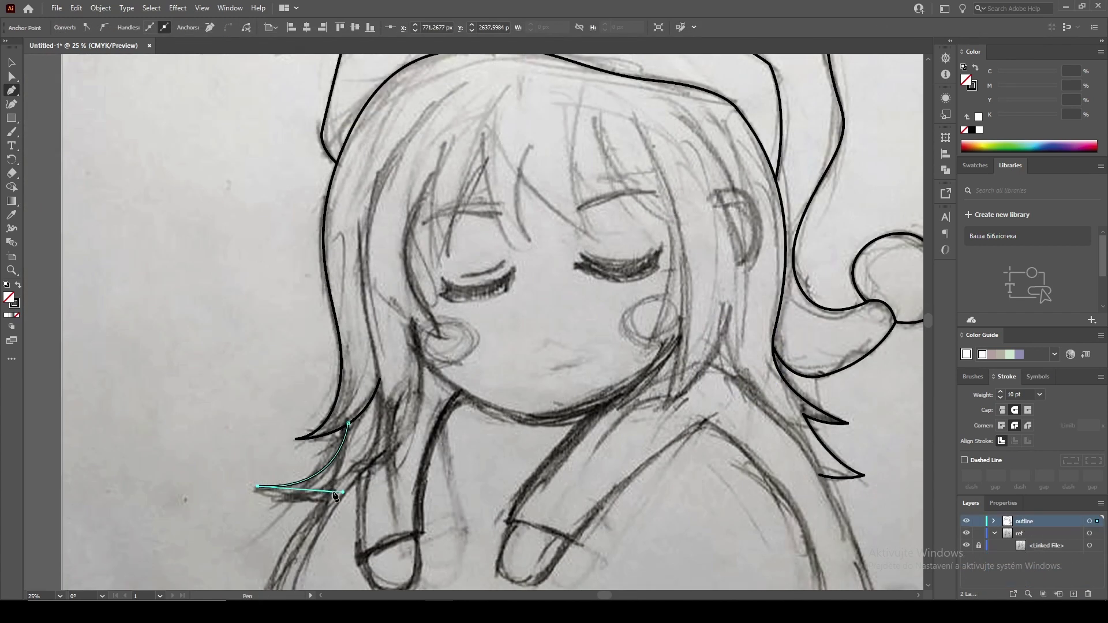
pyautogui.click(455, 98)
pyautogui.moveTo(354, 264); pyautogui.dragTo(351, 369)
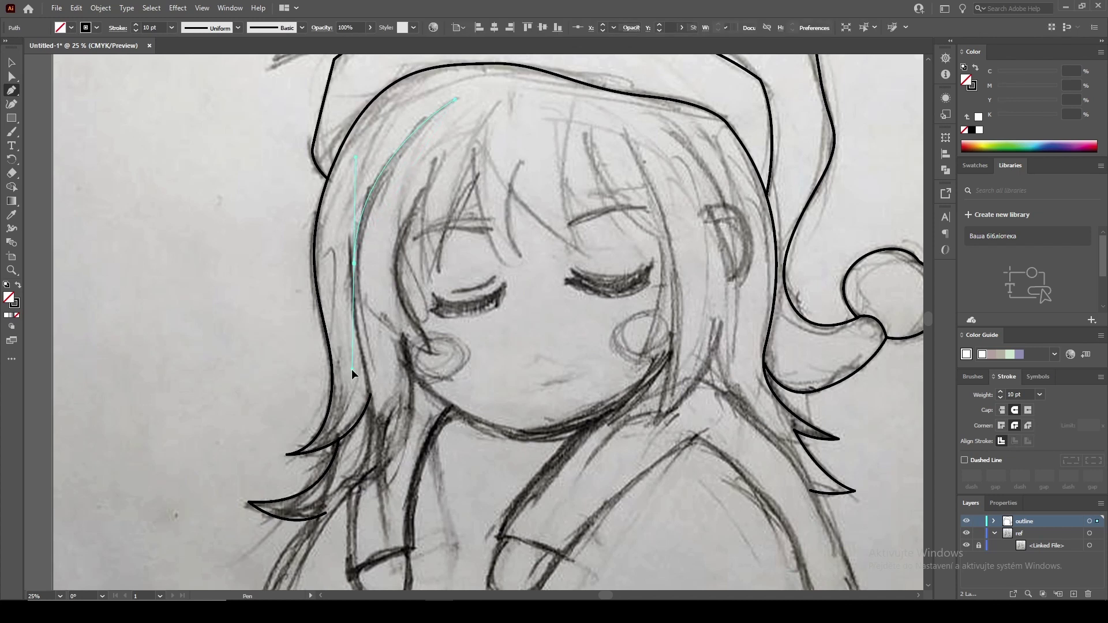
pyautogui.moveTo(349, 482); pyautogui.dragTo(280, 533)
pyautogui.click(349, 482)
pyautogui.moveTo(405, 336); pyautogui.dragTo(394, 315)
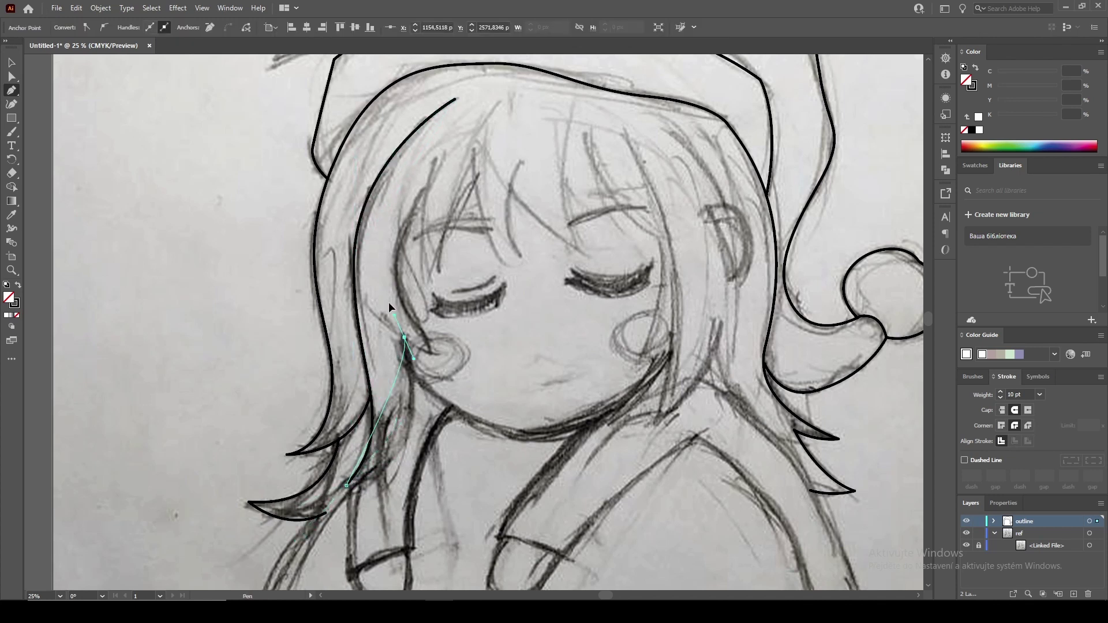
pyautogui.moveTo(433, 354); pyautogui.dragTo(451, 353)
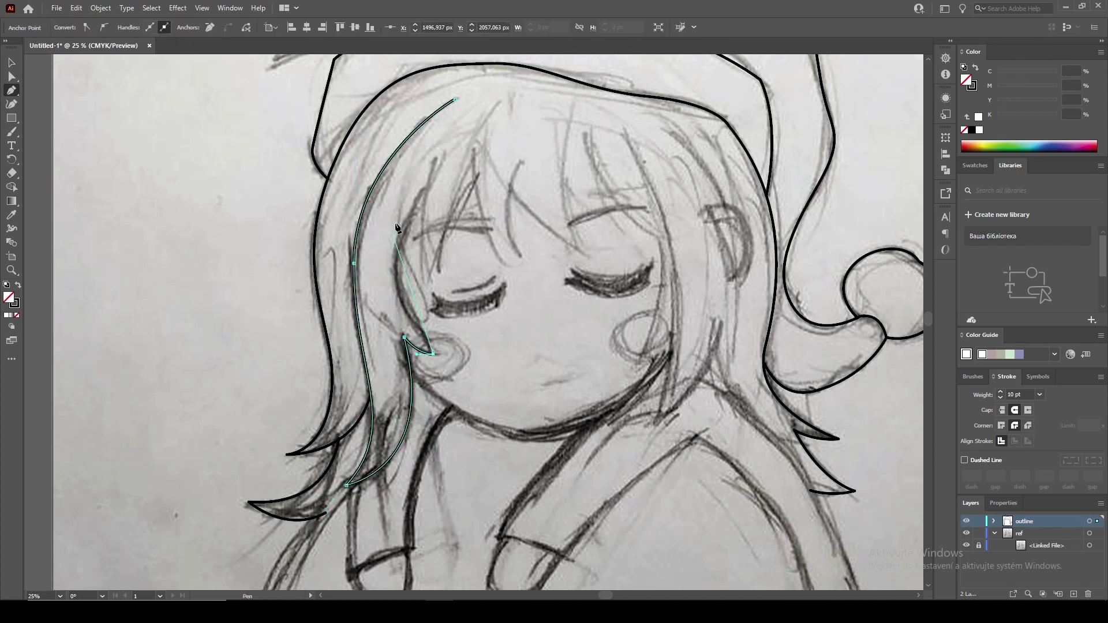
pyautogui.moveTo(424, 188); pyautogui.dragTo(463, 146)
pyautogui.click(408, 308)
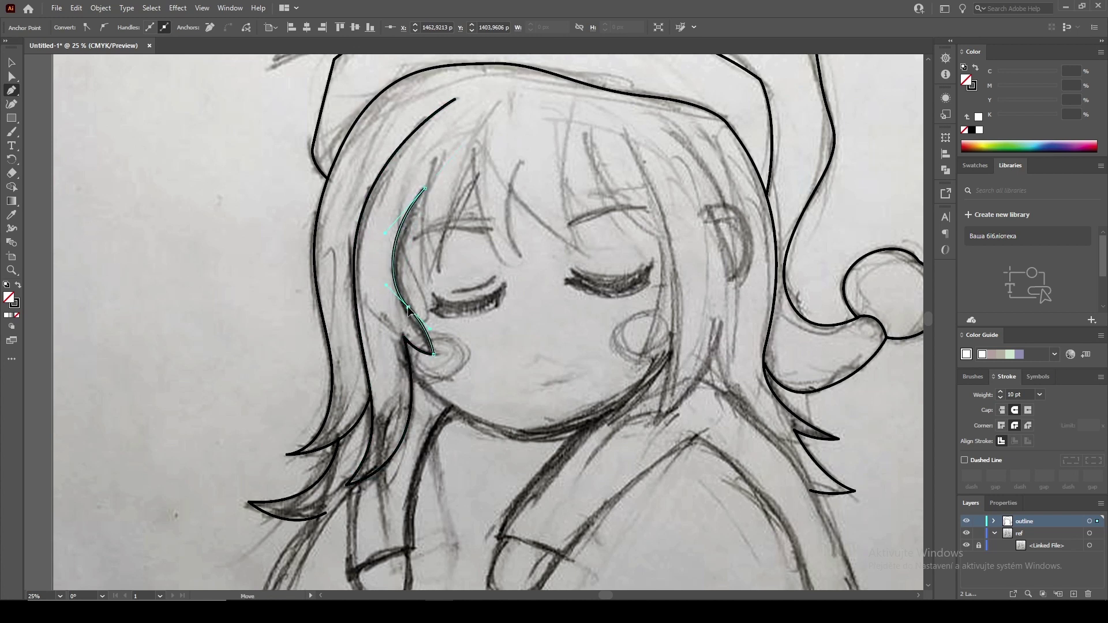
# Trace the pointed fringe strands across the forehead
pyautogui.keyDown('ctrl'); pyautogui.click(387, 281); pyautogui.keyUp('ctrl')
pyautogui.click(435, 156)
pyautogui.moveTo(427, 278); pyautogui.dragTo(446, 349)
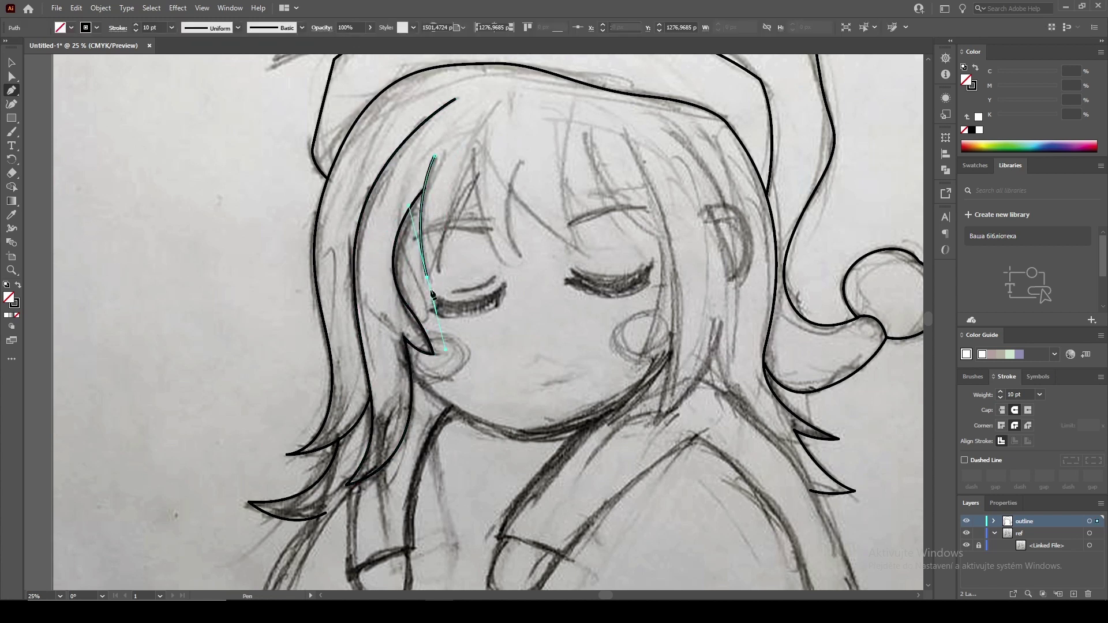
pyautogui.keyDown('ctrl'); pyautogui.click(473, 159); pyautogui.keyUp('ctrl')
pyautogui.click(473, 159)
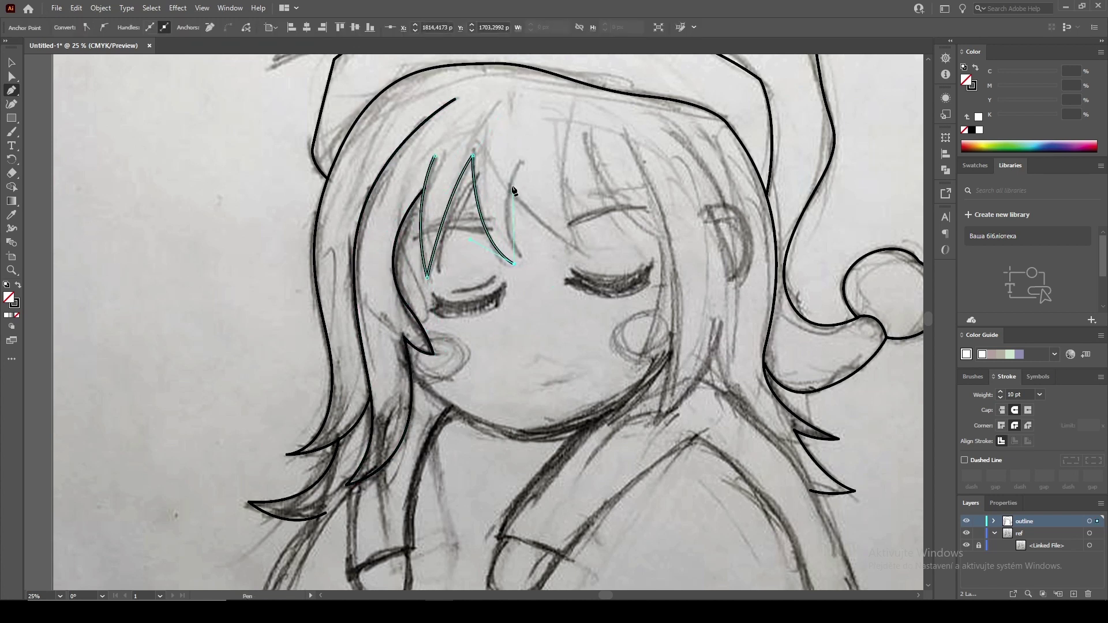
pyautogui.click(514, 264)
pyautogui.moveTo(522, 162); pyautogui.dragTo(530, 133)
pyautogui.keyDown('ctrl'); pyautogui.click(512, 187); pyautogui.keyUp('ctrl')
pyautogui.click(512, 186)
pyautogui.click(577, 250)
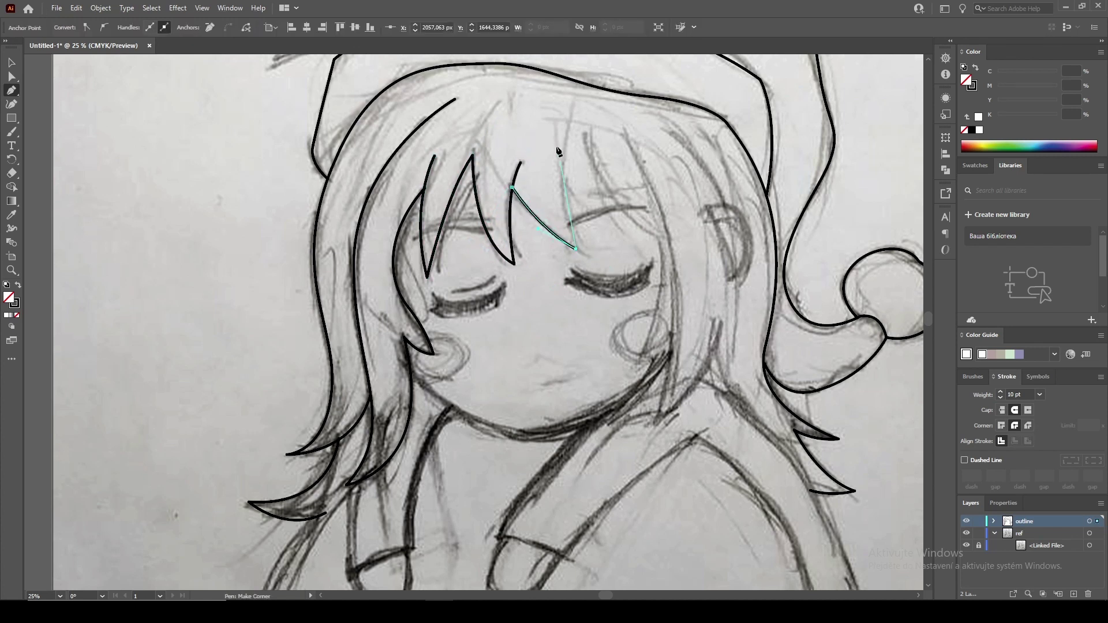
pyautogui.click(558, 140)
pyautogui.keyDown('ctrl'); pyautogui.click(590, 228); pyautogui.keyUp('ctrl')
pyautogui.click(618, 229)
pyautogui.moveTo(592, 153); pyautogui.dragTo(595, 110)
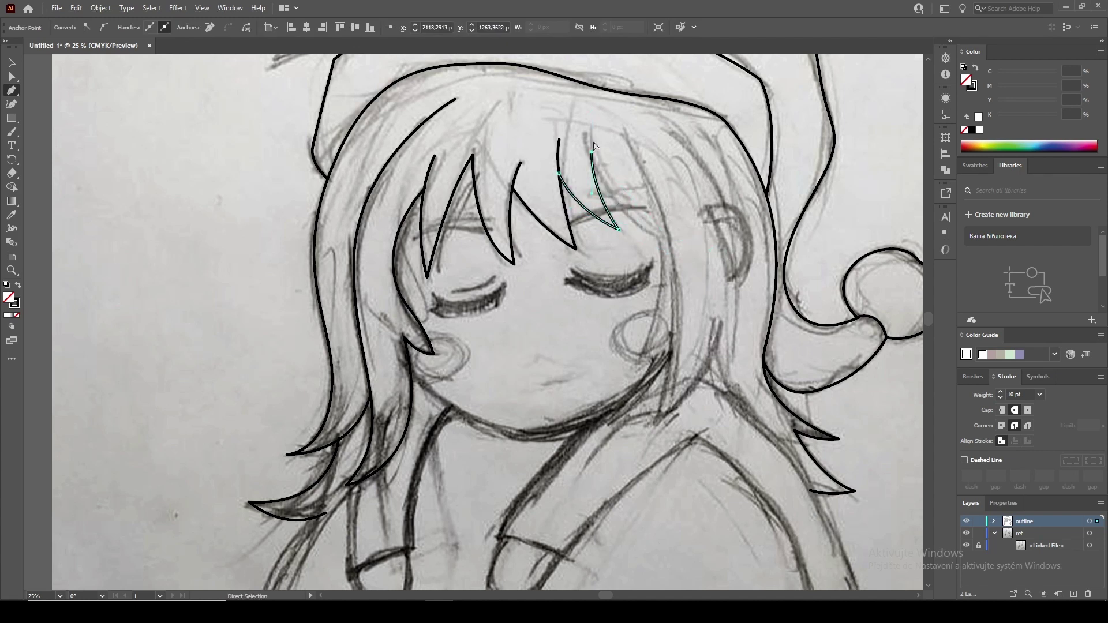
pyautogui.click(671, 238)
# Trace the pointed hair lock down the right cheek
pyautogui.keyDown('ctrl'); pyautogui.click(630, 139); pyautogui.keyUp('ctrl')
pyautogui.click(625, 128)
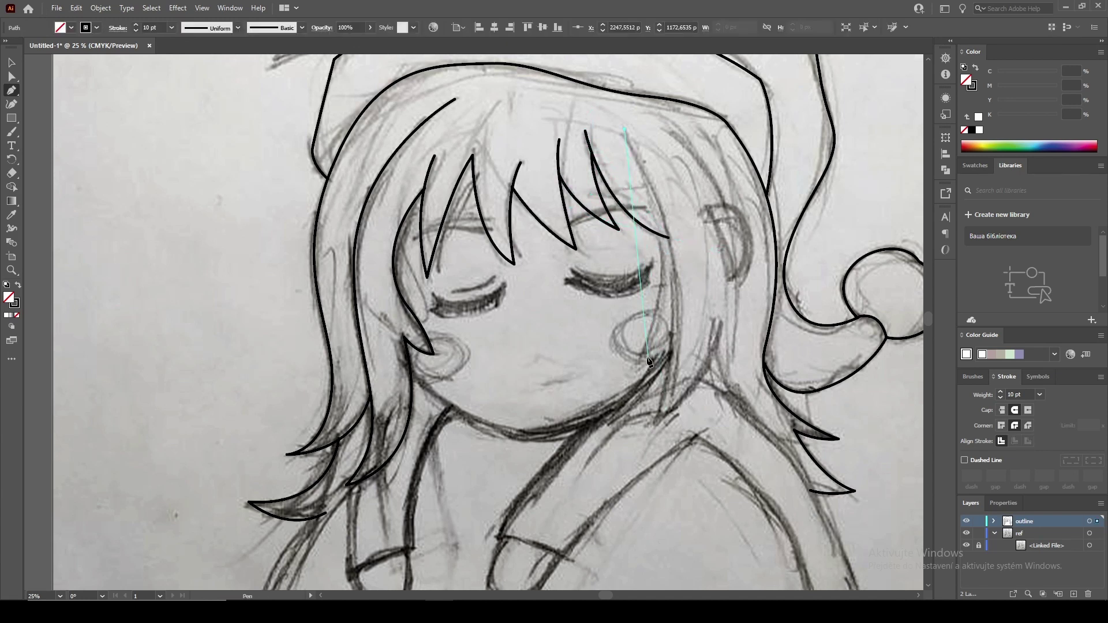
pyautogui.moveTo(668, 349); pyautogui.dragTo(689, 308)
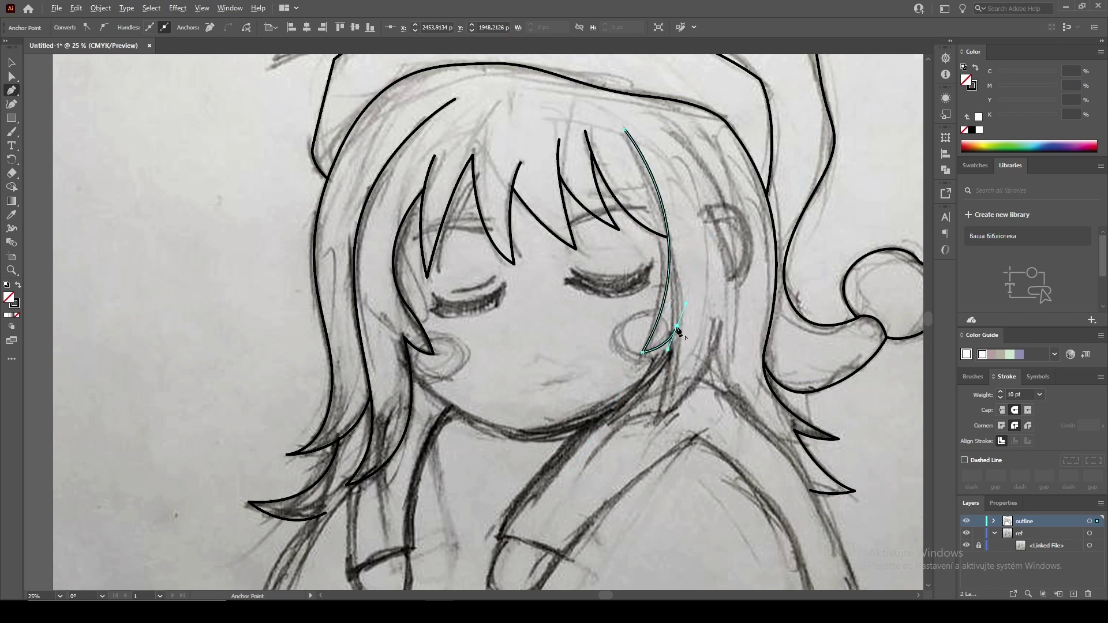
pyautogui.click(658, 420)
pyautogui.click(718, 325)
pyautogui.keyDown('ctrl'); pyautogui.click(710, 369); pyautogui.keyUp('ctrl')
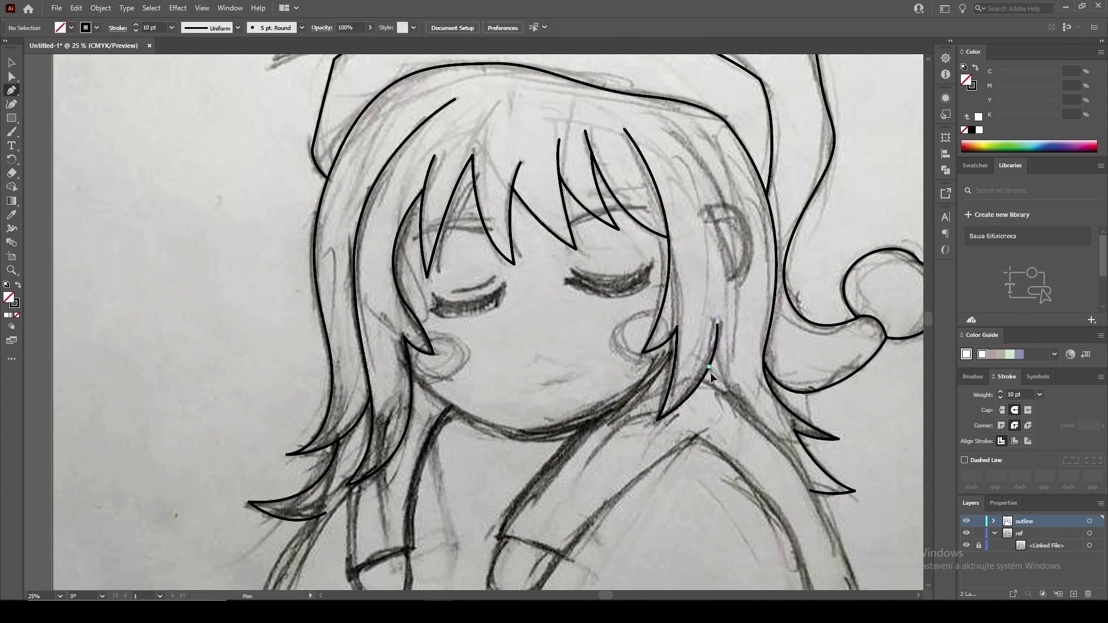
# Trace the ear beside the hair as a closed outline
pyautogui.scroll(-3, 711, 372)
pyautogui.scroll(3, 687, 363)
pyautogui.click(677, 279)
pyautogui.moveTo(687, 364); pyautogui.dragTo(679, 402)
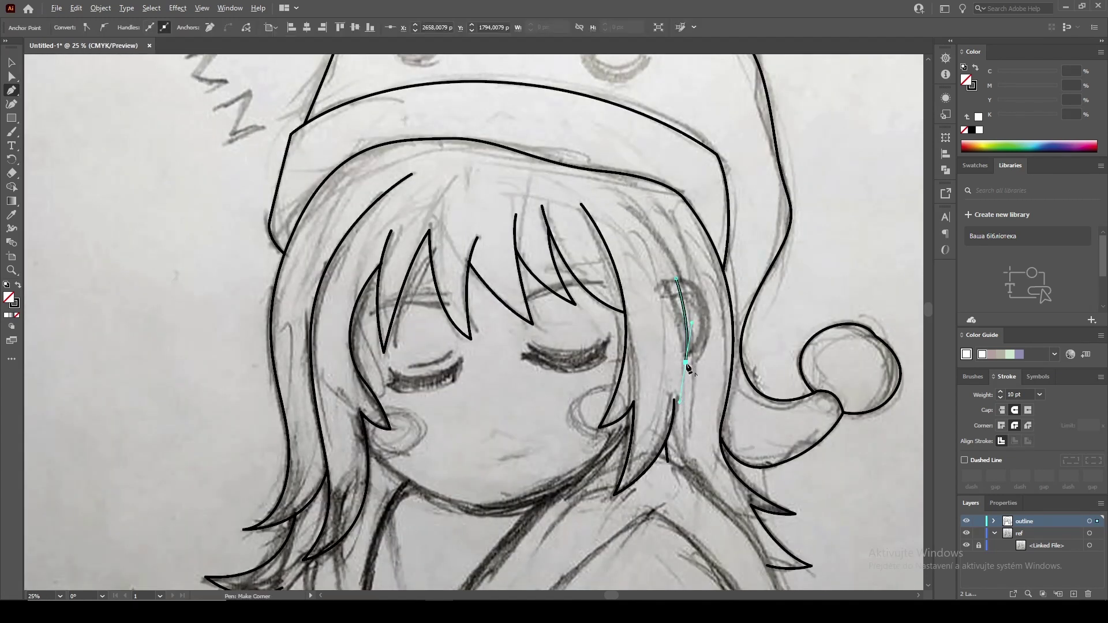
pyautogui.click(676, 280)
pyautogui.keyDown('ctrl'); pyautogui.click(657, 258); pyautogui.keyUp('ctrl')
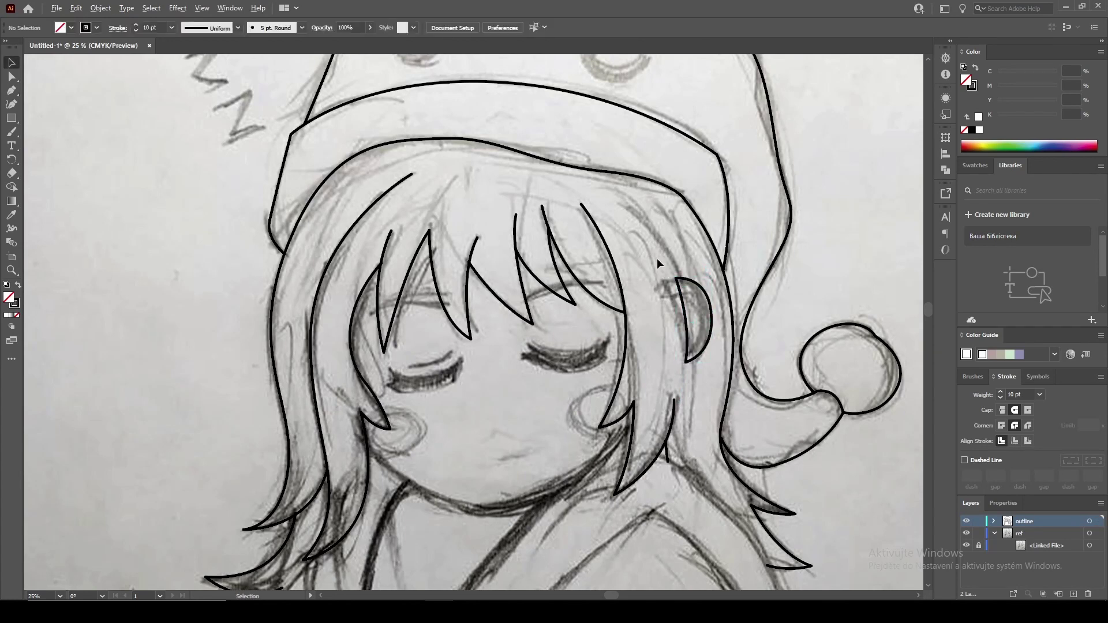
pyautogui.hotkey('ctrl', '+')
pyautogui.scroll(-3, 654, 224)
# Draw arched eyelid lines over both eyes
pyautogui.scroll(3, 570, 247)
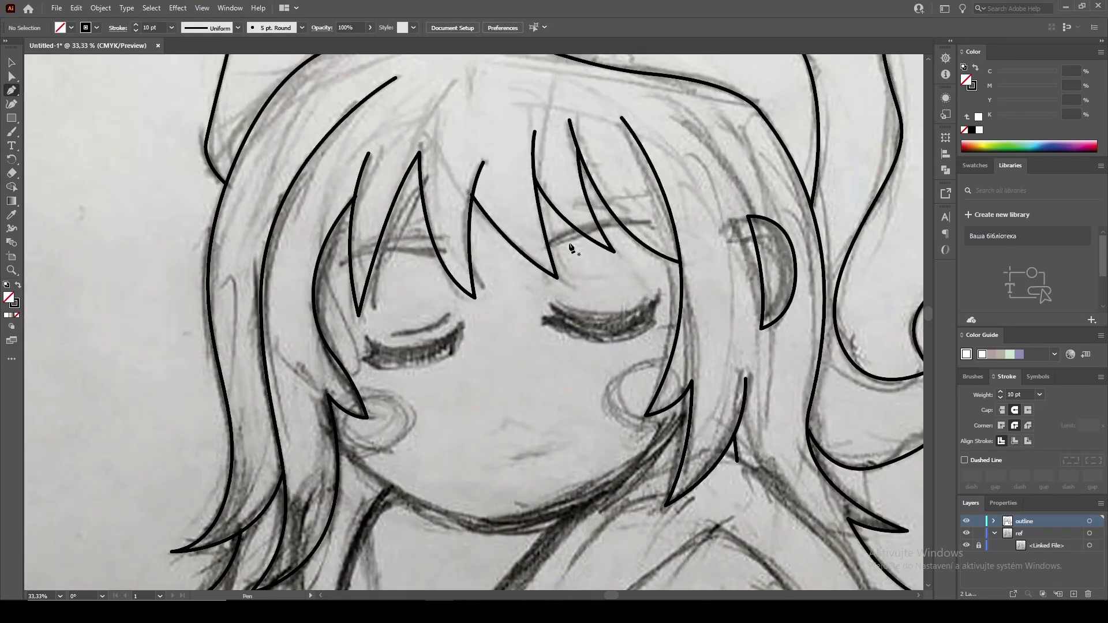
pyautogui.moveTo(551, 244); pyautogui.dragTo(537, 252)
pyautogui.keyDown('ctrl'); pyautogui.click(508, 280); pyautogui.keyUp('ctrl')
pyautogui.click(449, 250)
pyautogui.moveTo(342, 263); pyautogui.dragTo(332, 269)
pyautogui.keyDown('ctrl'); pyautogui.click(519, 289); pyautogui.keyUp('ctrl')
# Draw the right eye's closed crescent lash shape and refine its outer tip
pyautogui.scroll(1, 657, 305)
pyautogui.click(656, 301)
pyautogui.moveTo(545, 314); pyautogui.dragTo(474, 270)
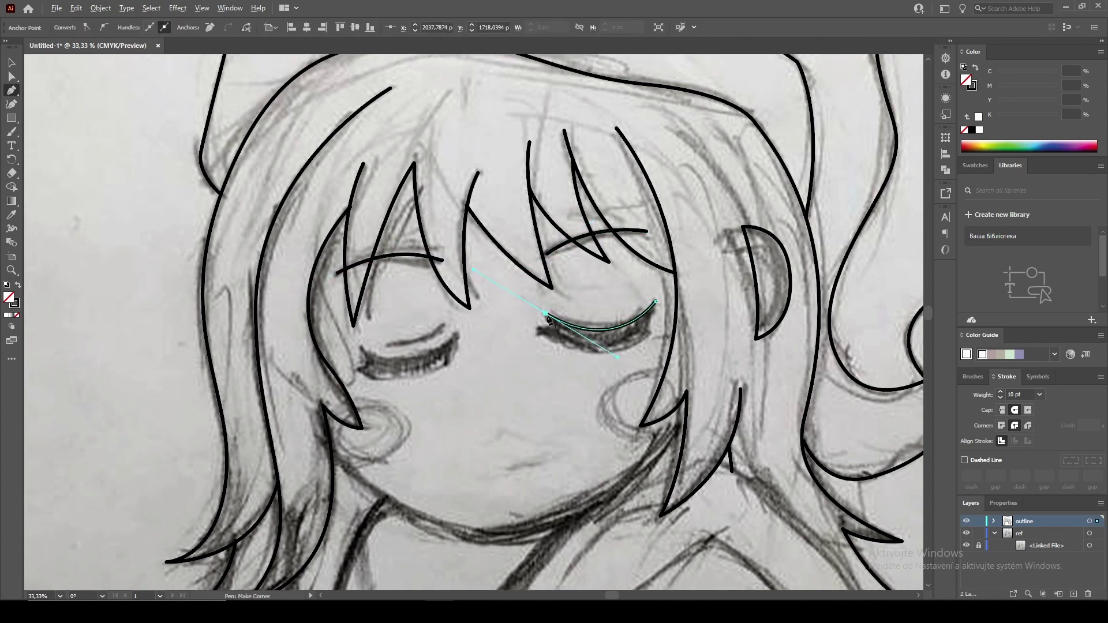
pyautogui.moveTo(646, 334); pyautogui.dragTo(670, 314)
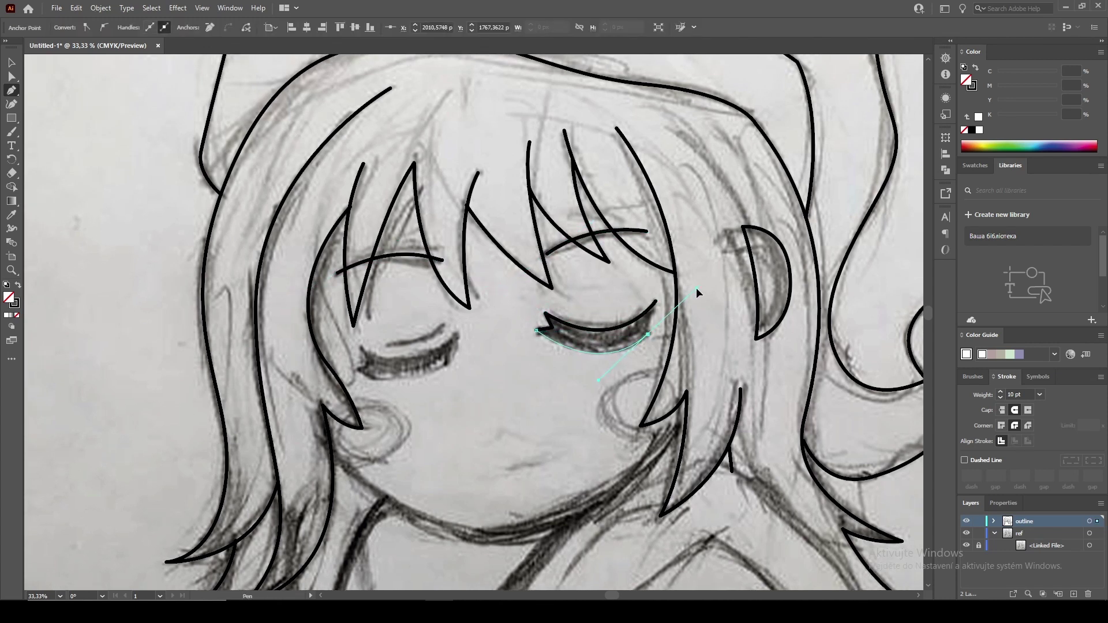
pyautogui.click(657, 302)
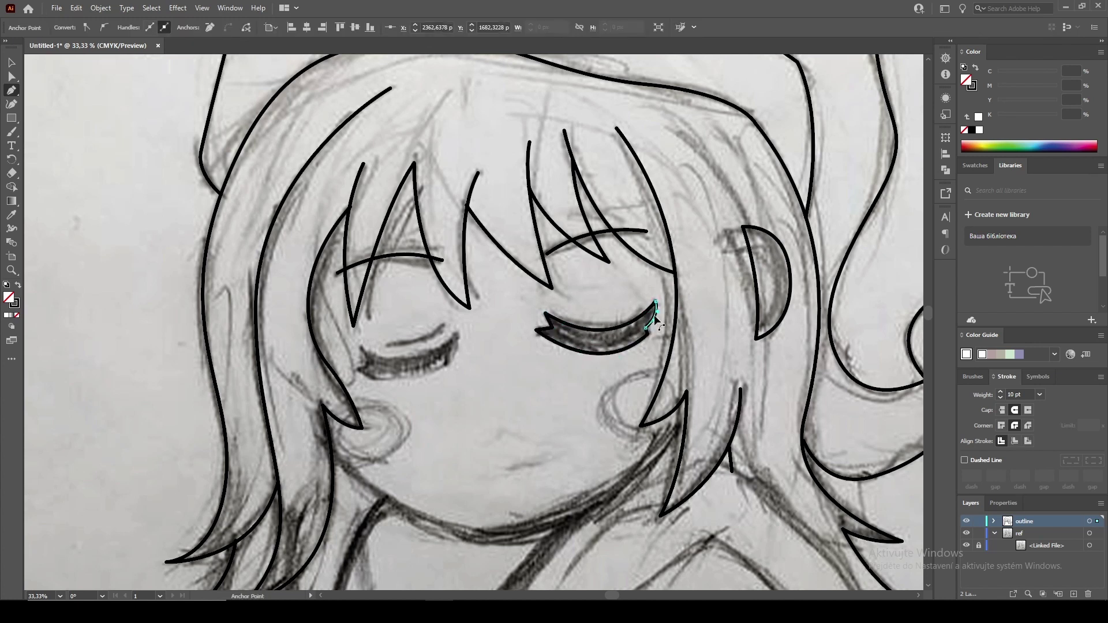
pyautogui.keyDown('ctrl'); pyautogui.click(548, 328); pyautogui.keyUp('ctrl')
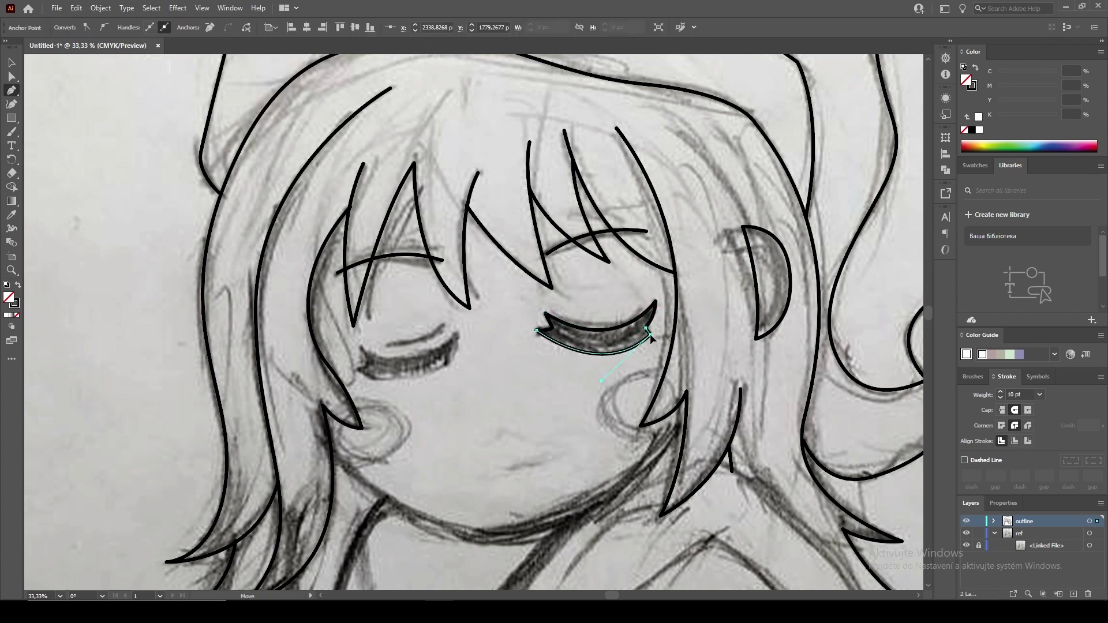
pyautogui.moveTo(650, 333); pyautogui.dragTo(602, 382)
pyautogui.click(588, 293)
# Trace the pointed chin line from the left cheek to the right hair
pyautogui.hotkey('ctrl', '-')
pyautogui.moveTo(601, 332); pyautogui.dragTo(590, 227)
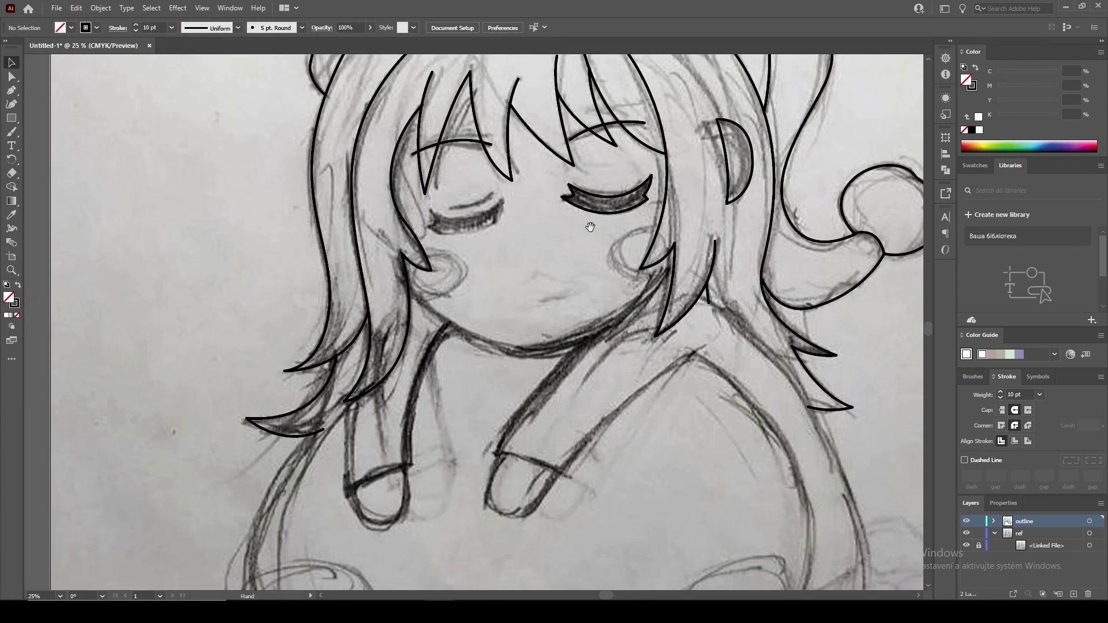
pyautogui.click(406, 285)
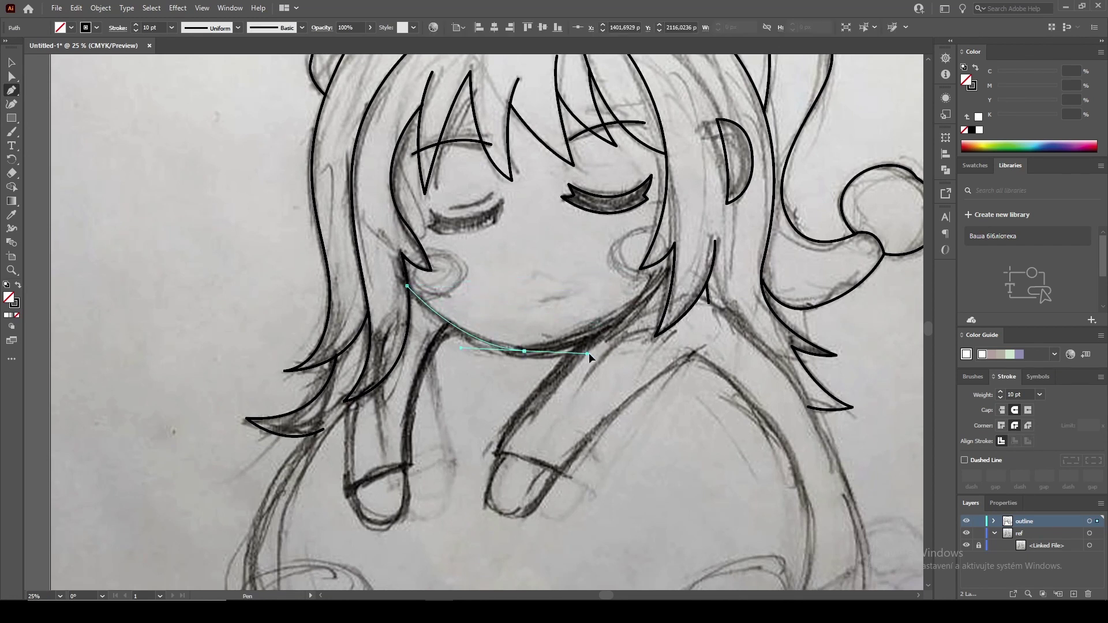
pyautogui.click(524, 350)
pyautogui.click(675, 263)
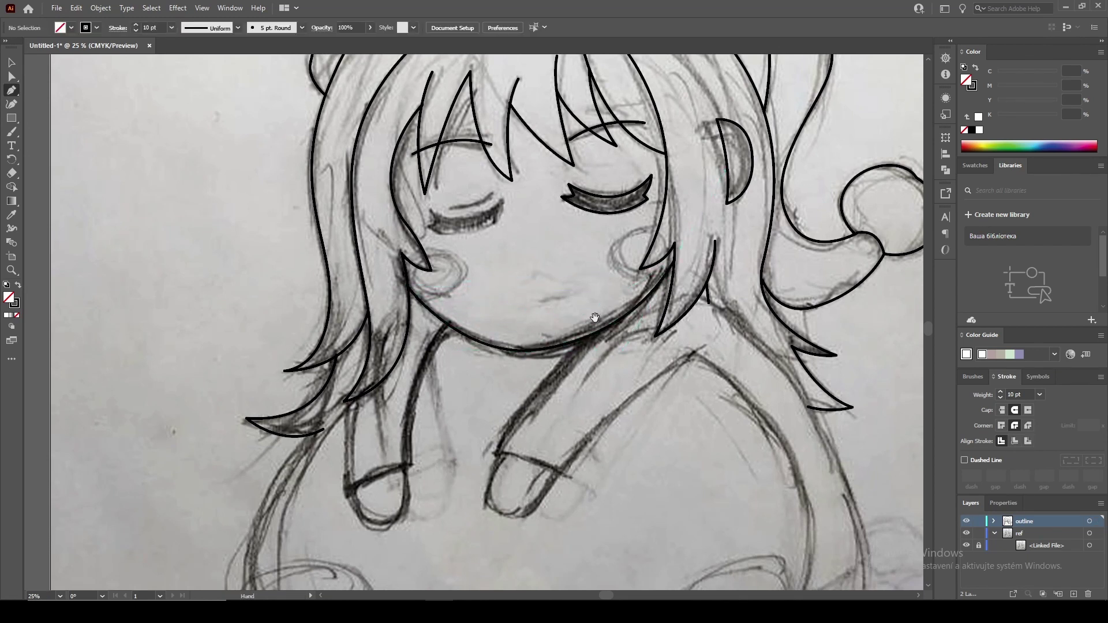
# Draw the left eye's closed crescent lash shape
pyautogui.moveTo(508, 196); pyautogui.dragTo(514, 271)
pyautogui.scroll(2, 513, 271)
pyautogui.click(509, 267)
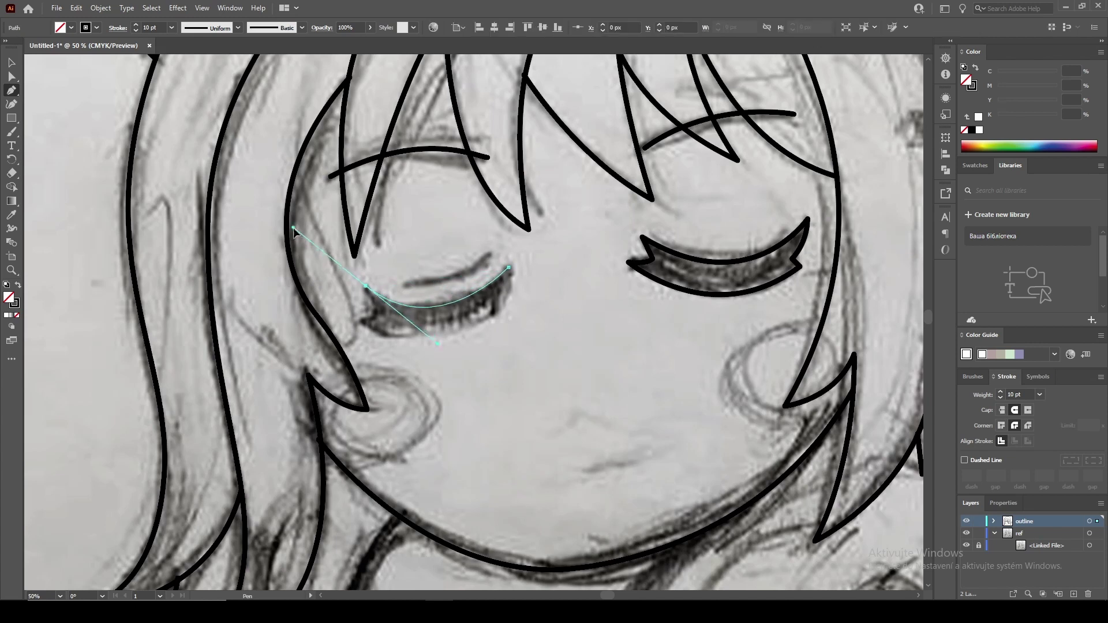
pyautogui.moveTo(365, 285); pyautogui.dragTo(365, 289)
pyautogui.moveTo(500, 312); pyautogui.dragTo(585, 258)
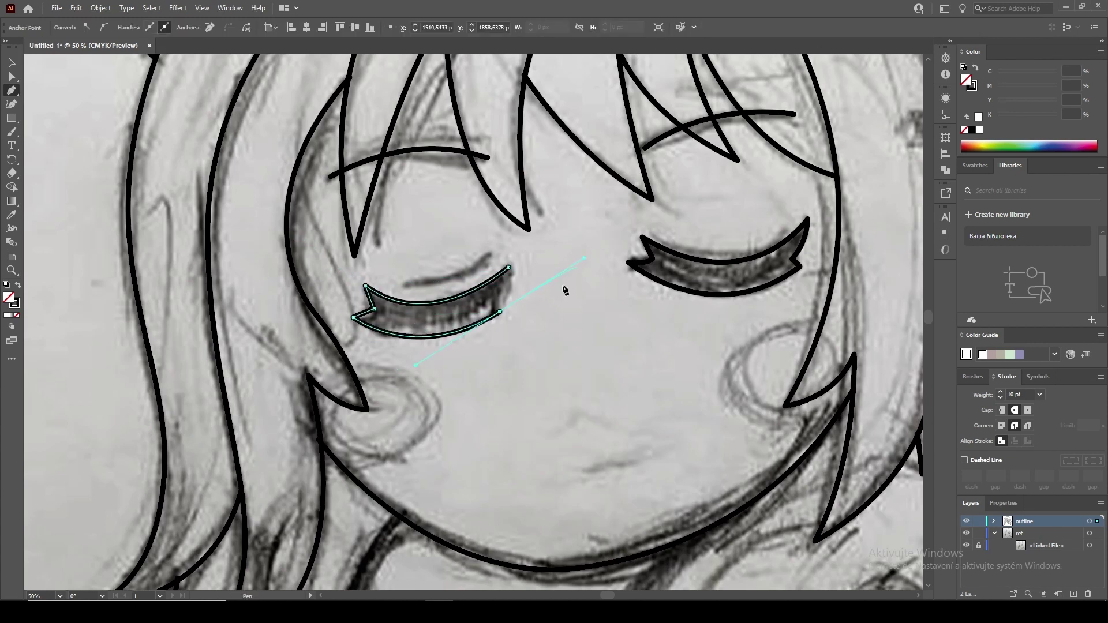
pyautogui.click(511, 269)
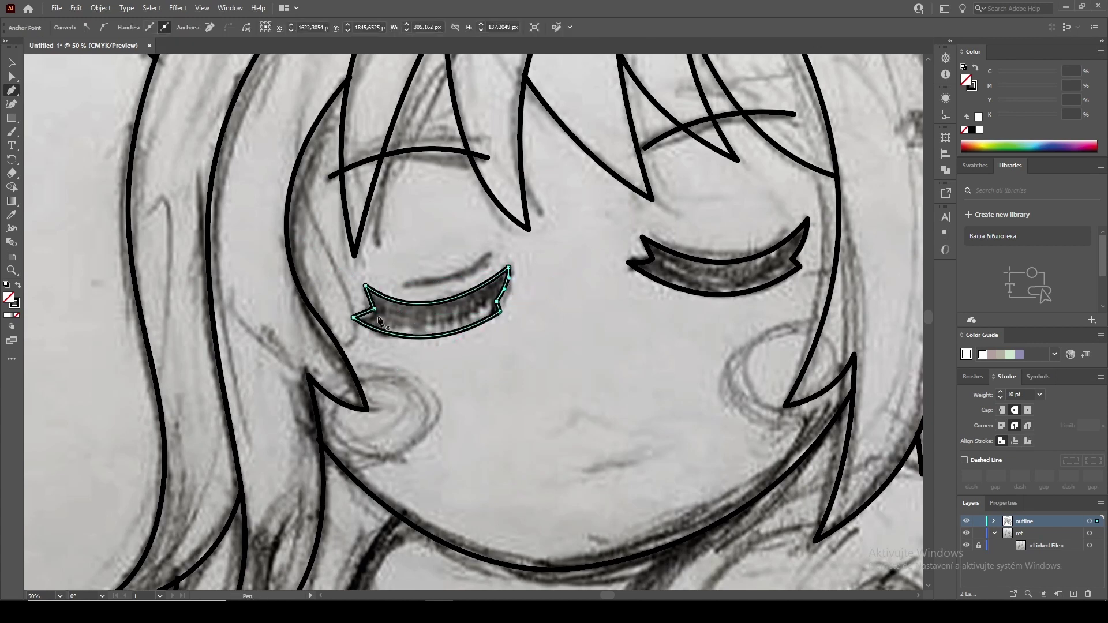
pyautogui.hotkey('ctrl', 'shift', 'a')
# Draw a large ellipse over the round body with the Ellipse tool
pyautogui.scroll(-1, 537, 315)
pyautogui.scroll(-1, 539, 323)
pyautogui.scroll(-2, 519, 323)
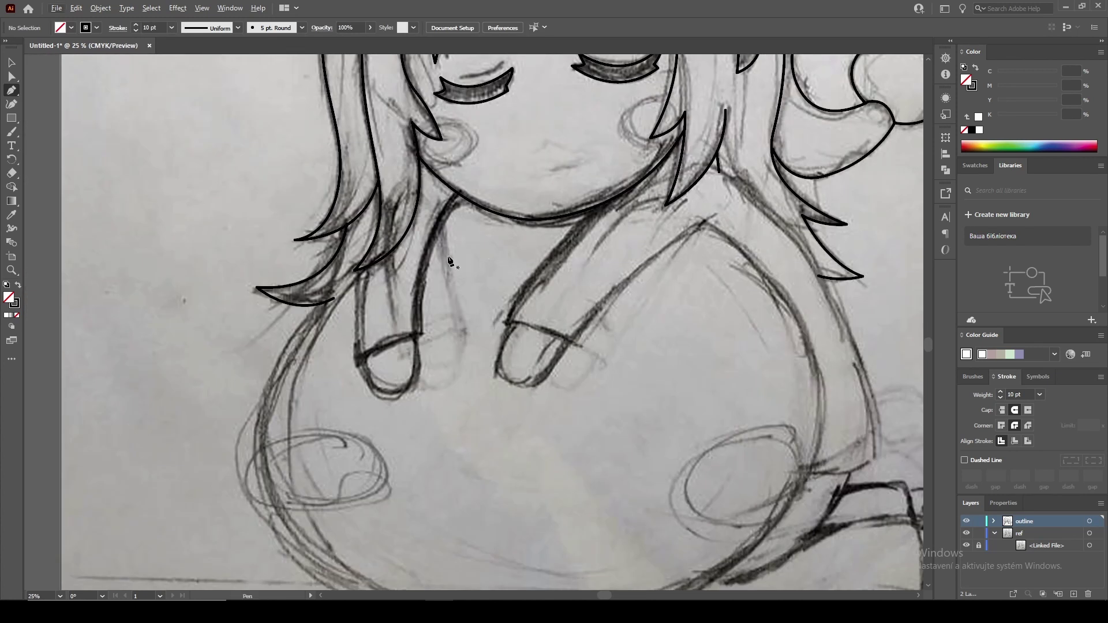
pyautogui.scroll(-1, 519, 324)
pyautogui.moveTo(11, 117); pyautogui.dragTo(49, 146)
pyautogui.click(63, 132)
pyautogui.moveTo(315, 248)
pyautogui.mouseDown()
pyautogui.moveTo(657, 409)
pyautogui.moveTo(692, 539)
pyautogui.mouseUp()
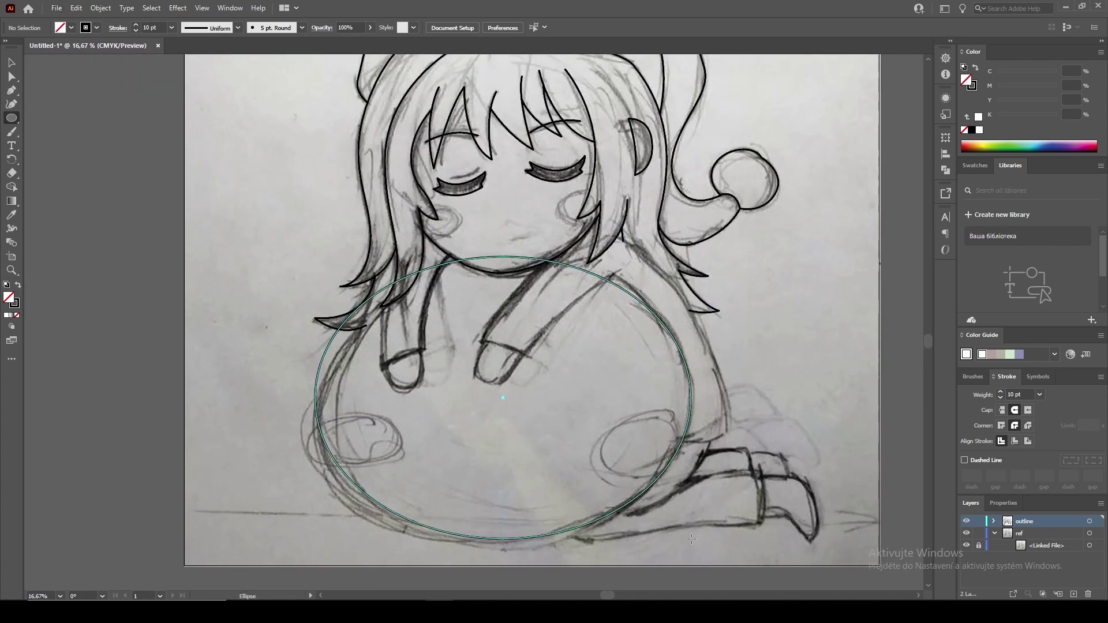
# Adjust the oval's anchors to match the sketch, lowering its top below the chin
pyautogui.press('a')
pyautogui.moveTo(315, 394); pyautogui.dragTo(312, 428)
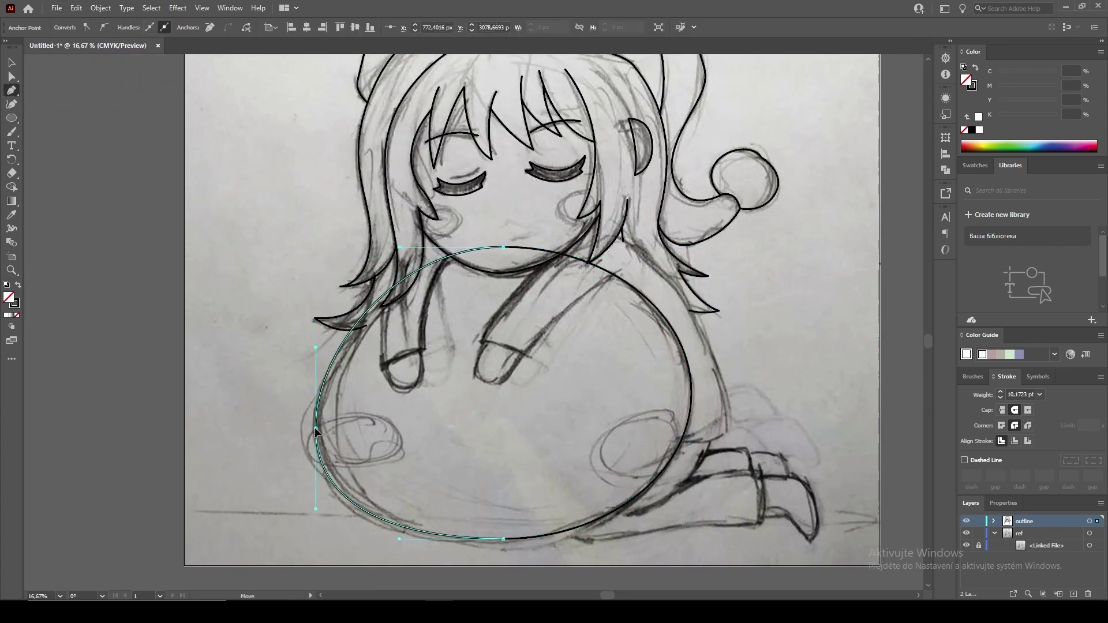
pyautogui.scroll(1, 373, 315)
pyautogui.press('p')
pyautogui.keyDown('ctrl'); pyautogui.click(631, 183); pyautogui.keyUp('ctrl')
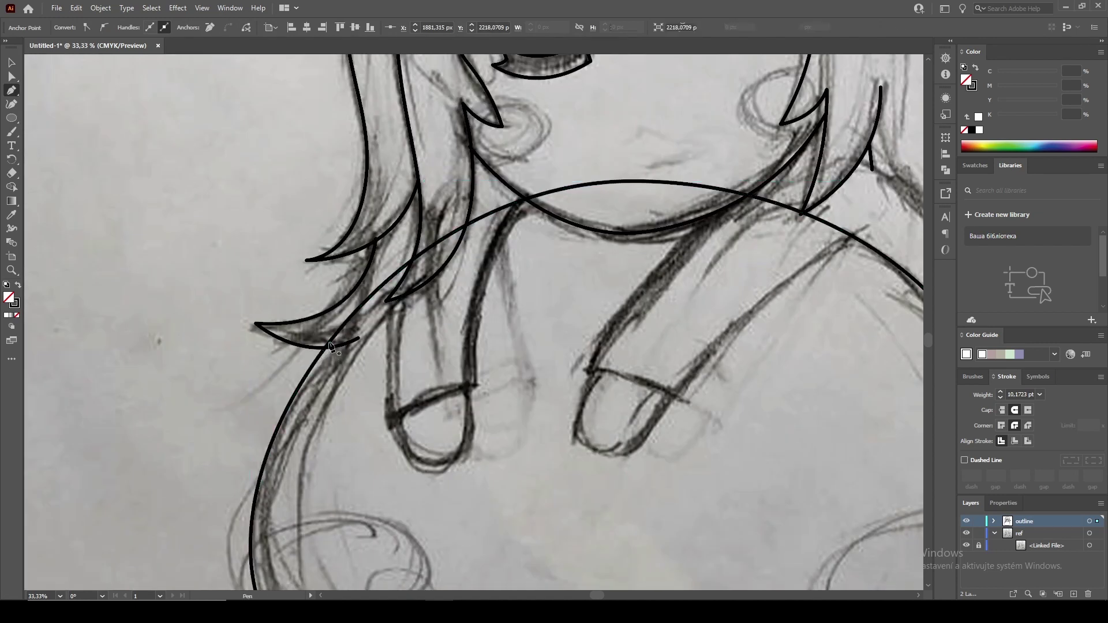
pyautogui.scroll(-2, 386, 289)
pyautogui.moveTo(490, 107); pyautogui.dragTo(494, 139)
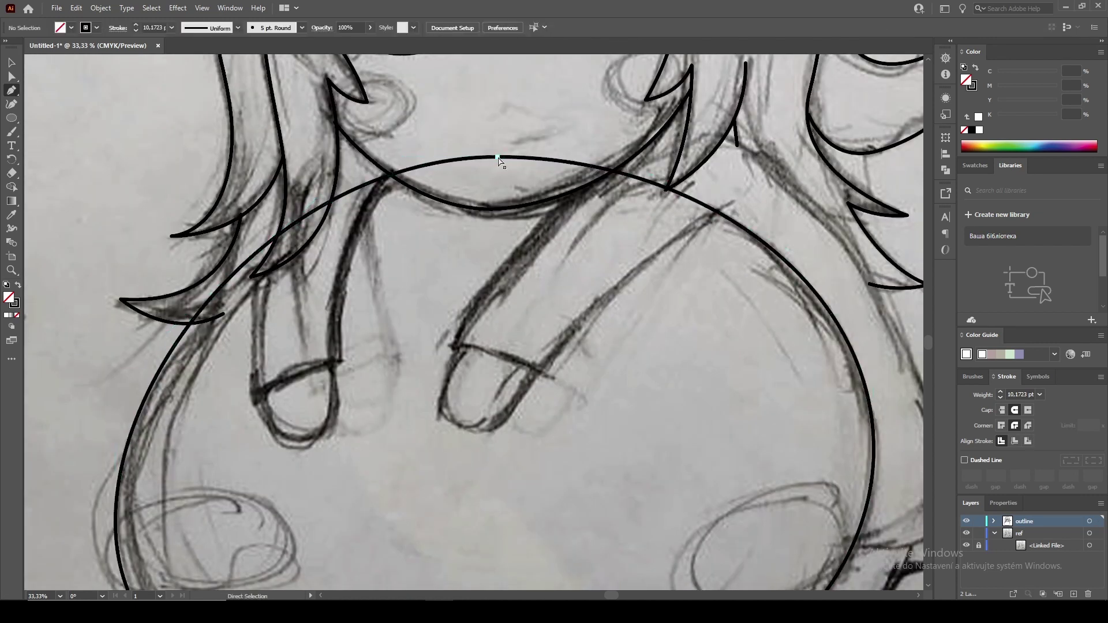
pyautogui.scroll(-1, 360, 165)
pyautogui.moveTo(361, 164); pyautogui.dragTo(303, 233)
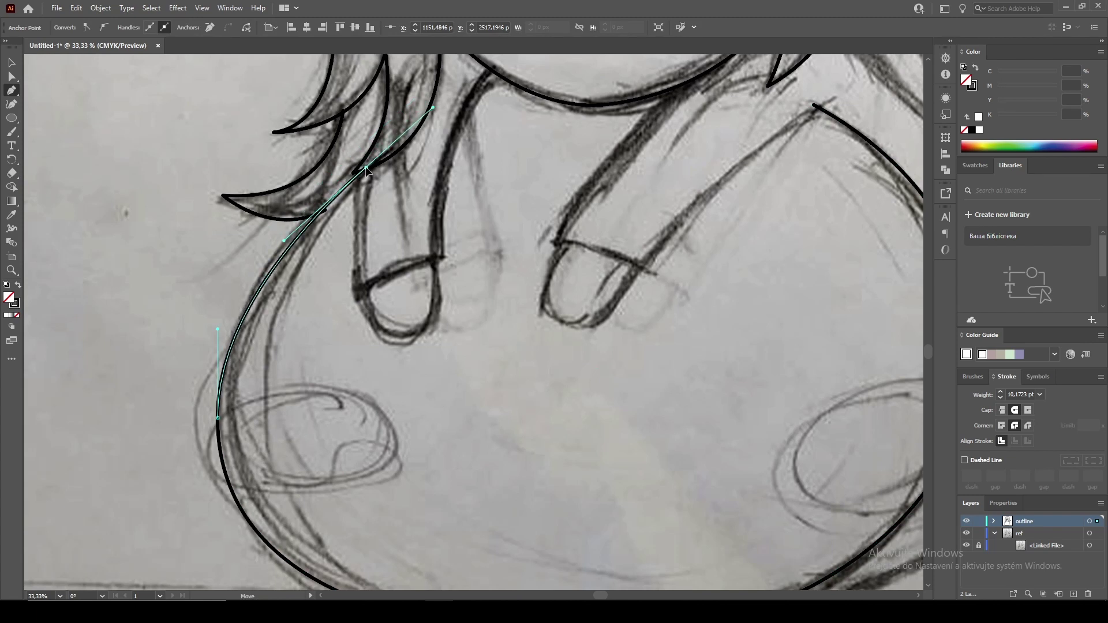
pyautogui.keyDown('ctrl'); pyautogui.click(326, 212); pyautogui.keyUp('ctrl')
# Trace the left arm from shoulder to wrist with a cuff line
pyautogui.scroll(5, 323, 289)
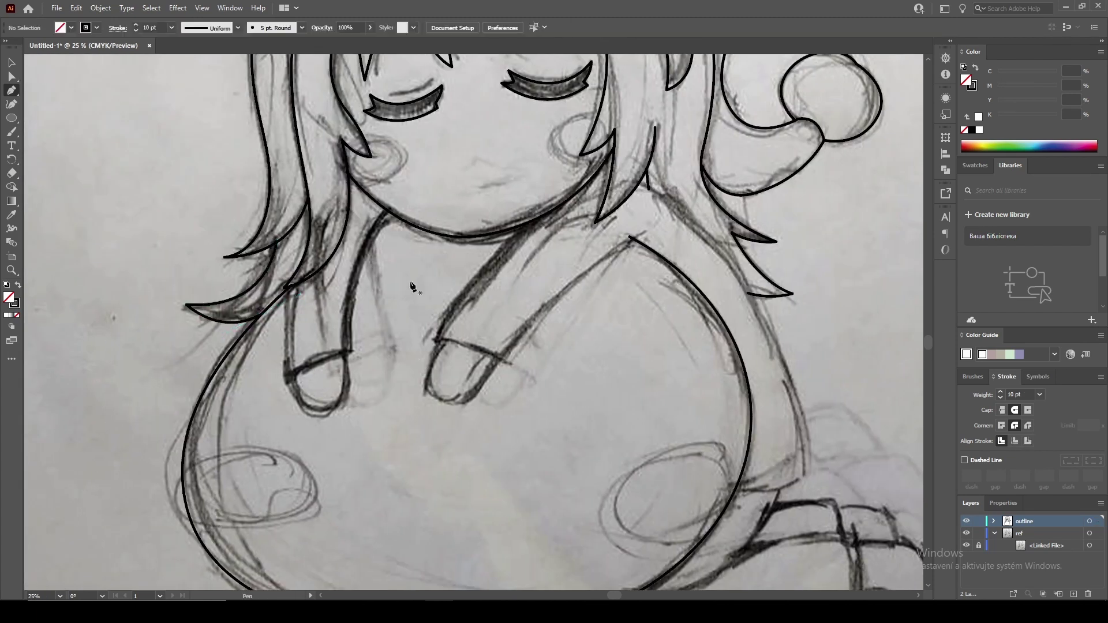
pyautogui.click(302, 330)
pyautogui.click(296, 453)
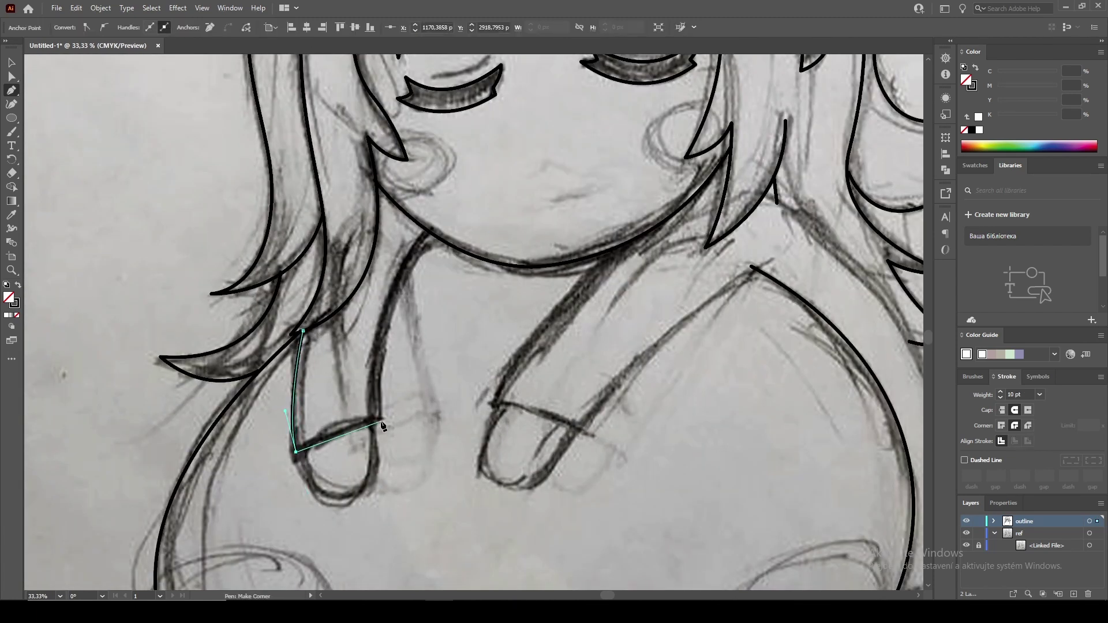
pyautogui.keyDown('ctrl'); pyautogui.click(396, 423); pyautogui.keyUp('ctrl')
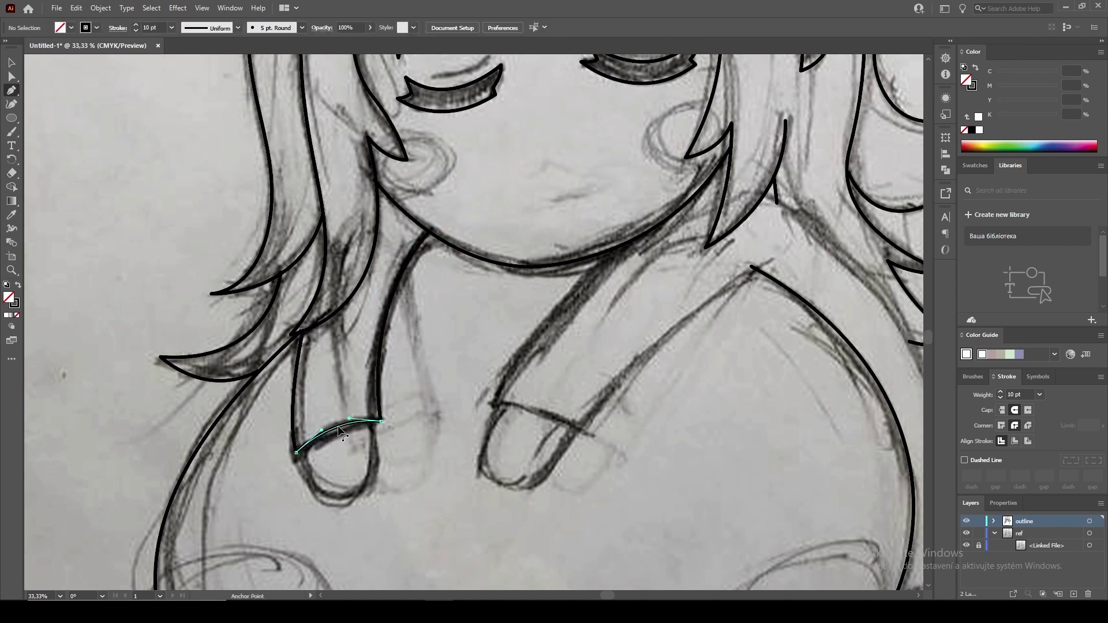
pyautogui.keyDown('ctrl'); pyautogui.click(382, 426); pyautogui.keyUp('ctrl')
# Draw the rounded fingertip curve of the left hand
pyautogui.scroll(-1, 395, 450)
pyautogui.click(300, 434)
pyautogui.moveTo(345, 485); pyautogui.dragTo(378, 472)
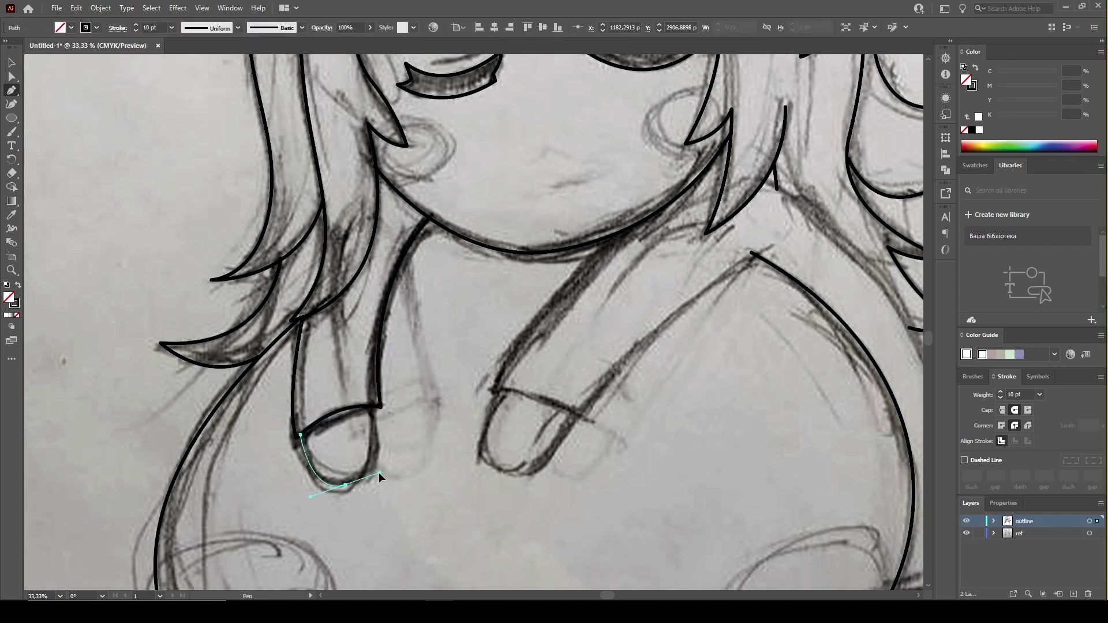
pyautogui.click(377, 447)
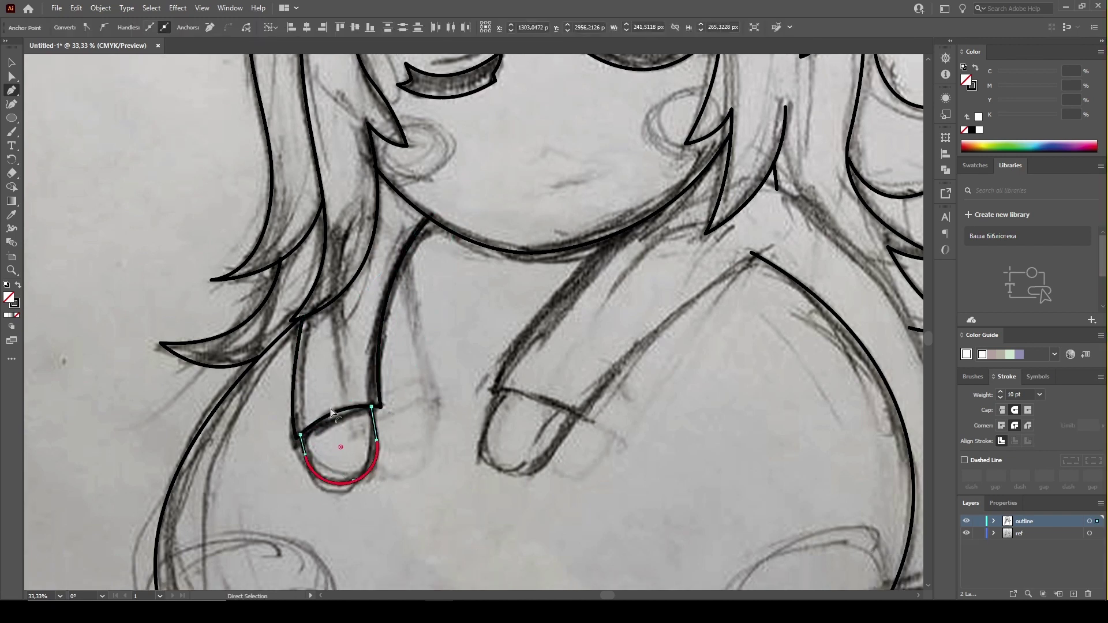
pyautogui.keyDown('ctrl'); pyautogui.click(407, 487); pyautogui.keyUp('ctrl')
pyautogui.moveTo(366, 476); pyautogui.dragTo(370, 477)
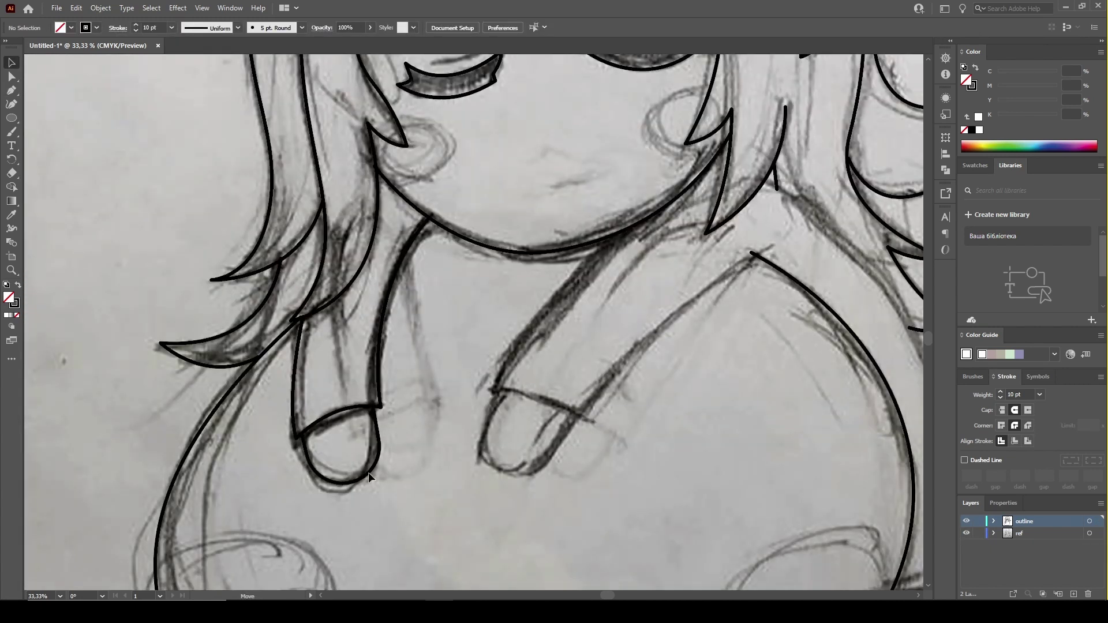
# Close the hand shape while hiding the reference sketch to check, then show it again
pyautogui.click(966, 532)
pyautogui.press('p')
pyautogui.click(380, 407)
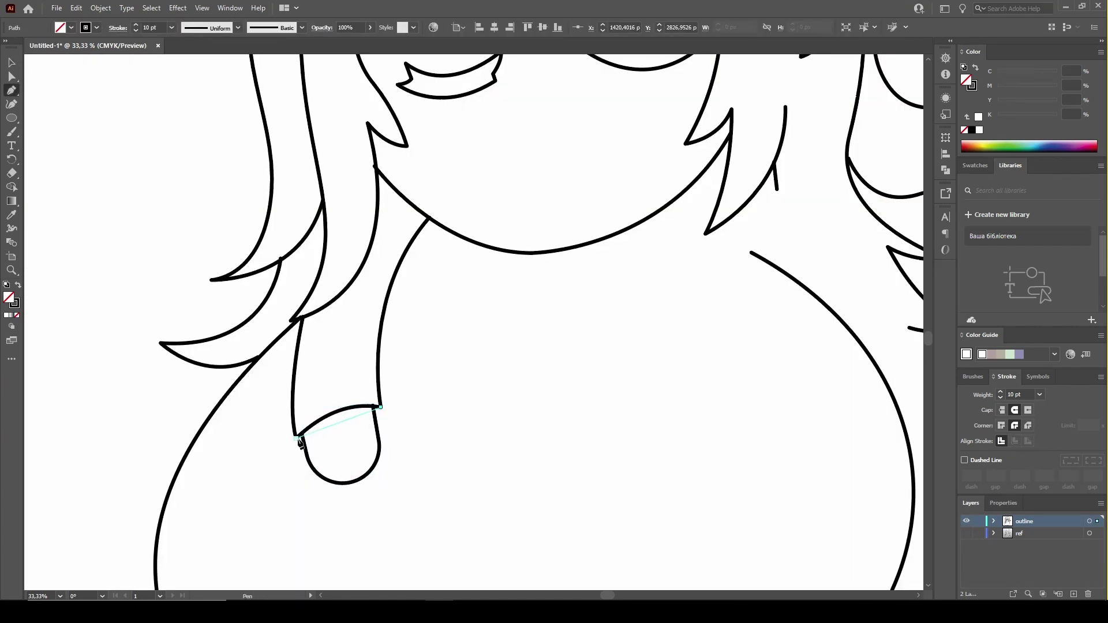
pyautogui.moveTo(296, 439); pyautogui.dragTo(334, 453)
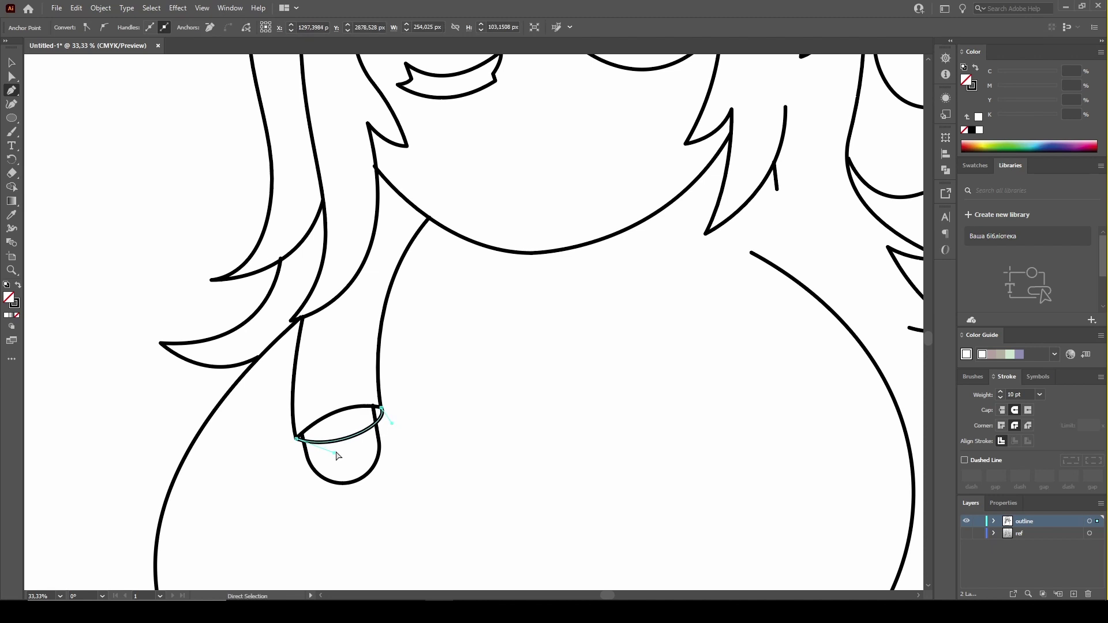
pyautogui.hotkey('ctrl', '-')
pyautogui.click(966, 532)
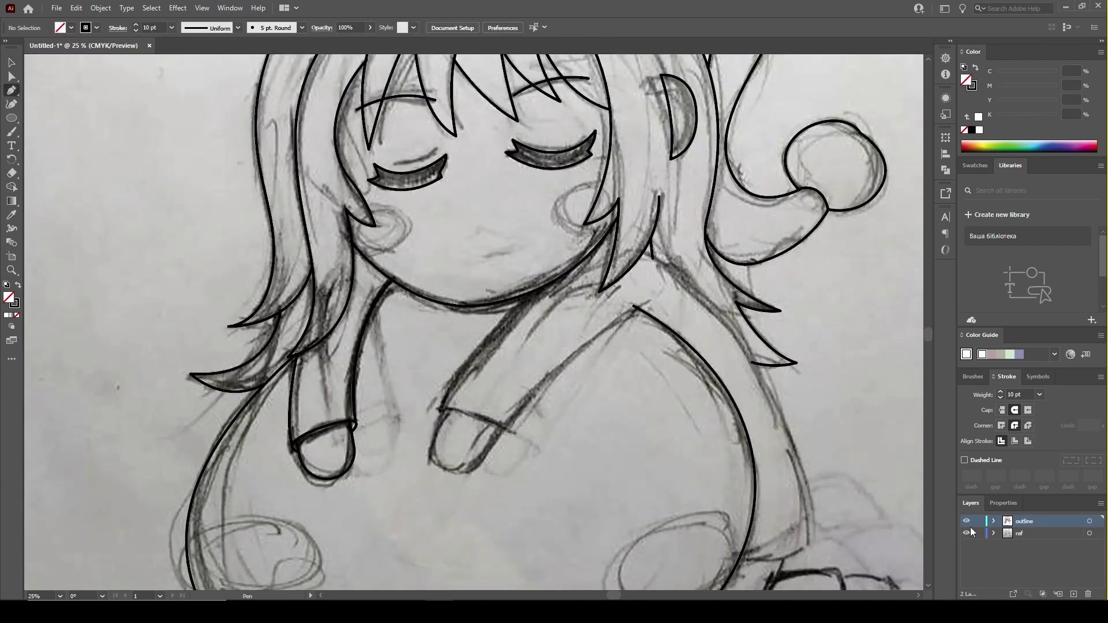
# Draw the second arm line curving down to the hand and begin the body's right side
pyautogui.click(547, 287)
pyautogui.moveTo(440, 411); pyautogui.dragTo(412, 487)
pyautogui.keyDown('alt'); pyautogui.click(440, 411); pyautogui.keyUp('alt')
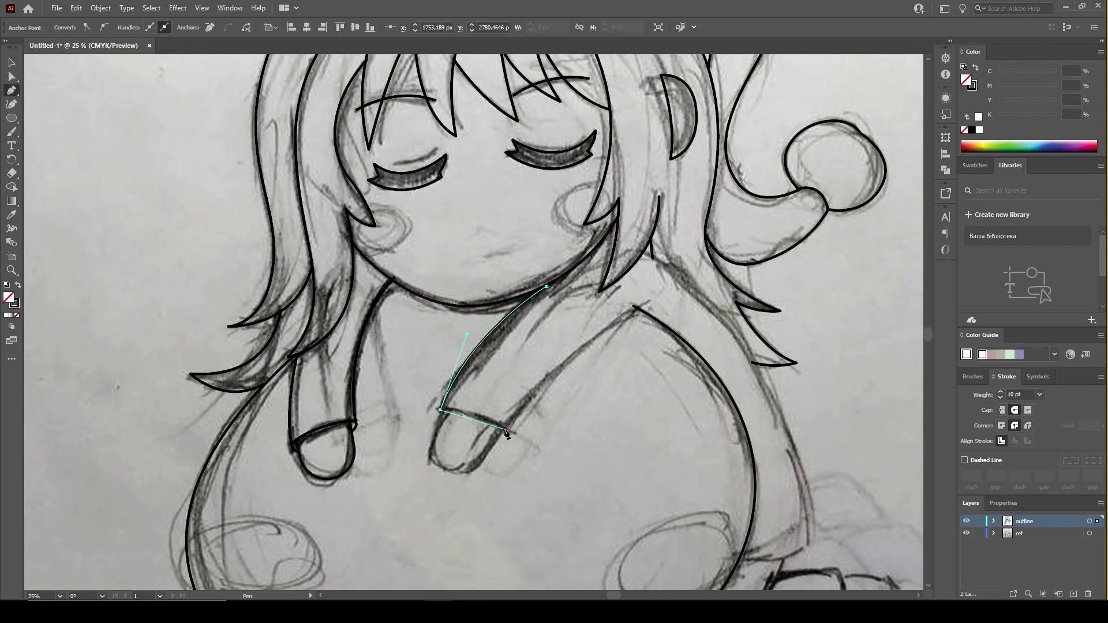
pyautogui.keyDown('ctrl'); pyautogui.click(651, 261); pyautogui.keyUp('ctrl')
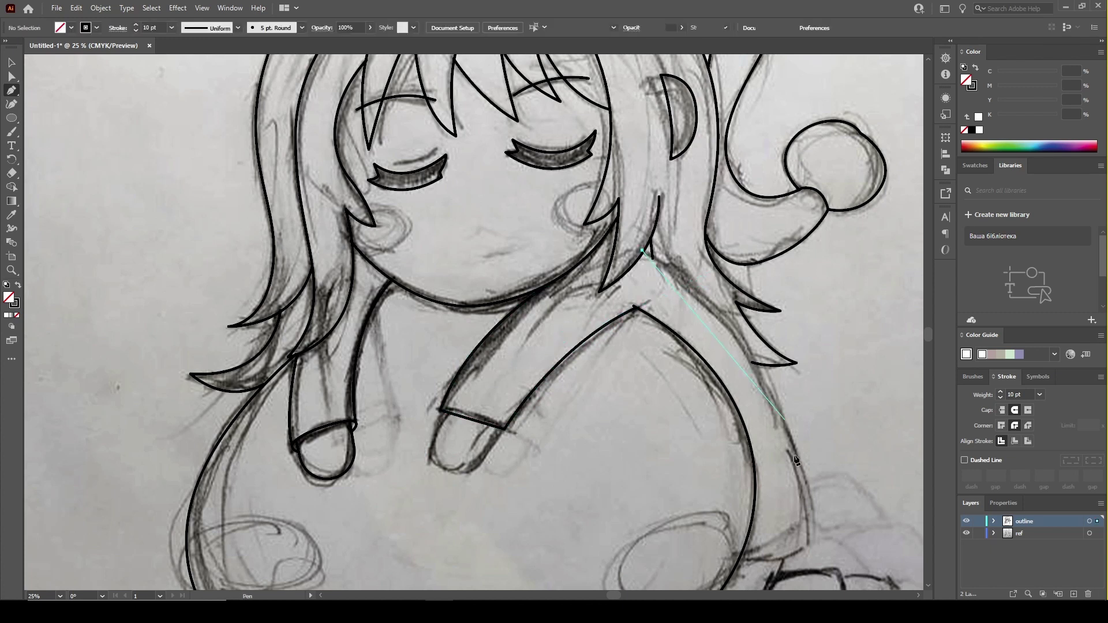
pyautogui.moveTo(809, 546)
pyautogui.mouseDown()
pyautogui.moveTo(821, 380)
pyautogui.moveTo(810, 352)
pyautogui.mouseUp()
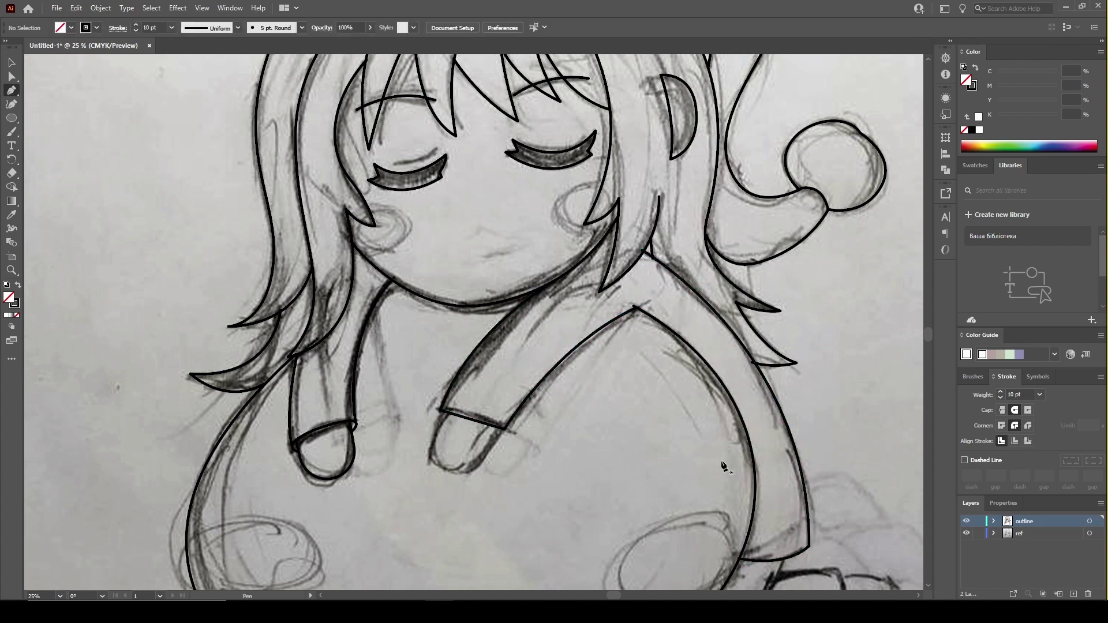
# Outline the cuff corner and rounded fingertip, smoothing the fingertip into a curve
pyautogui.keyDown('ctrl'); pyautogui.click(698, 536); pyautogui.keyUp('ctrl')
pyautogui.scroll(1, 463, 458)
pyautogui.click(517, 416)
pyautogui.click(474, 487)
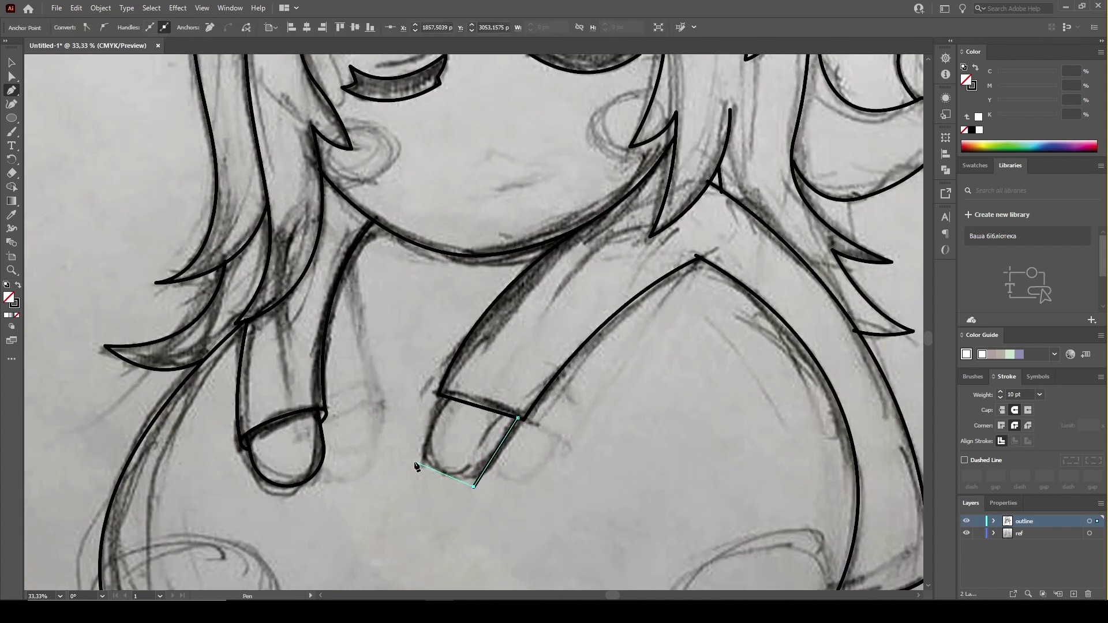
pyautogui.click(451, 398)
pyautogui.moveTo(479, 407); pyautogui.dragTo(479, 398)
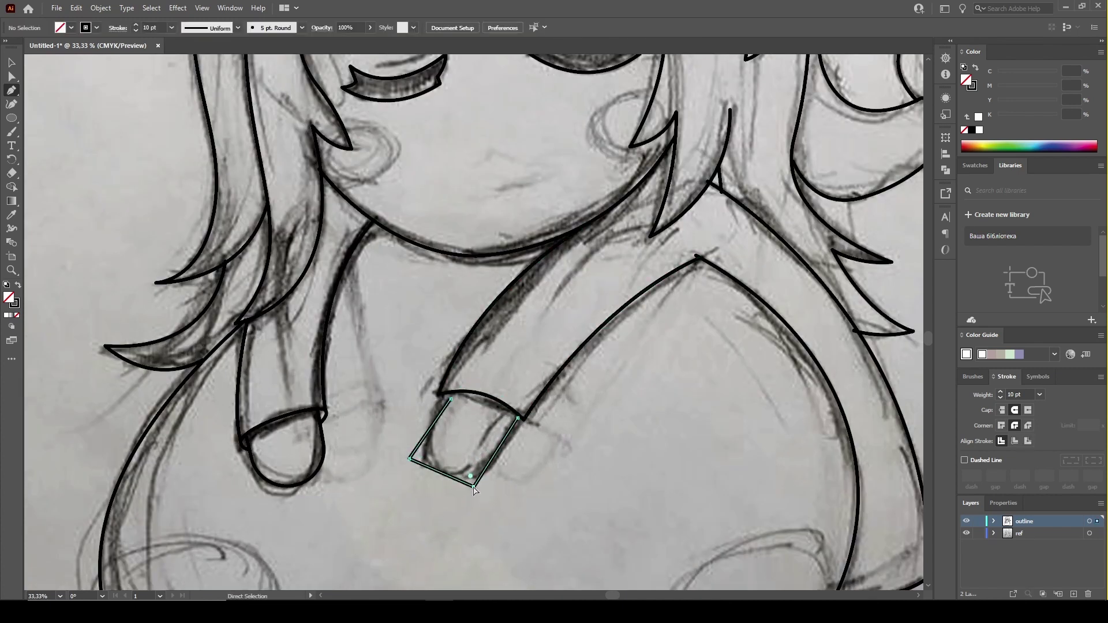
pyautogui.moveTo(474, 489); pyautogui.dragTo(472, 484)
# Add a downward-bowed cuff line across the sleeve, then hide the pencil sketch
pyautogui.scroll(1, 467, 456)
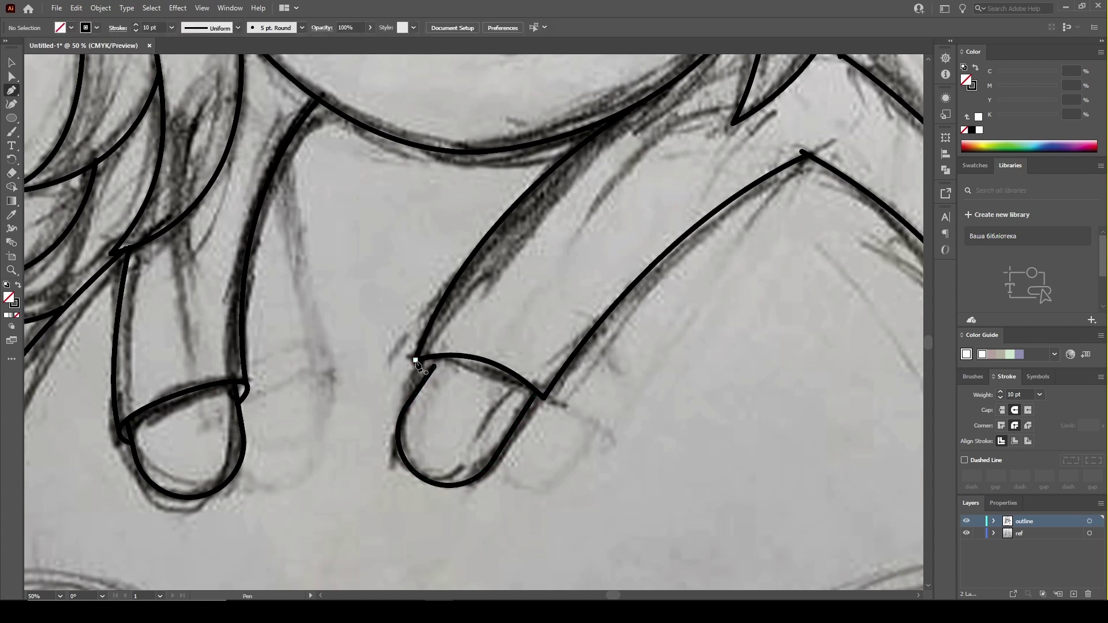
pyautogui.click(415, 361)
pyautogui.click(544, 398)
pyautogui.moveTo(479, 381); pyautogui.dragTo(451, 393)
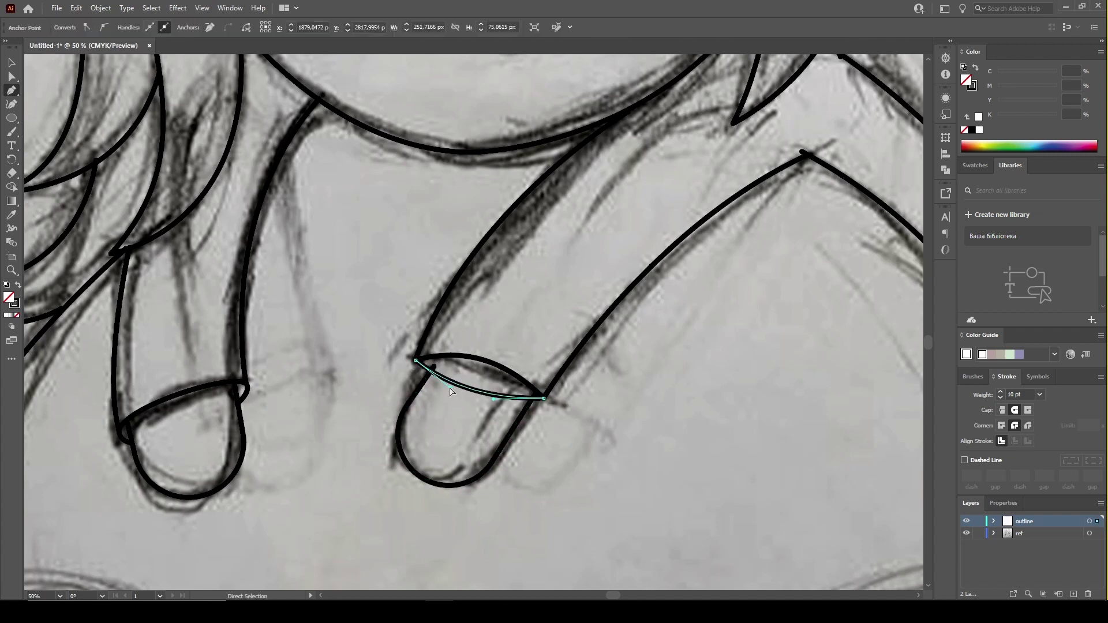
pyautogui.click(966, 533)
pyautogui.scroll(-2, 440, 435)
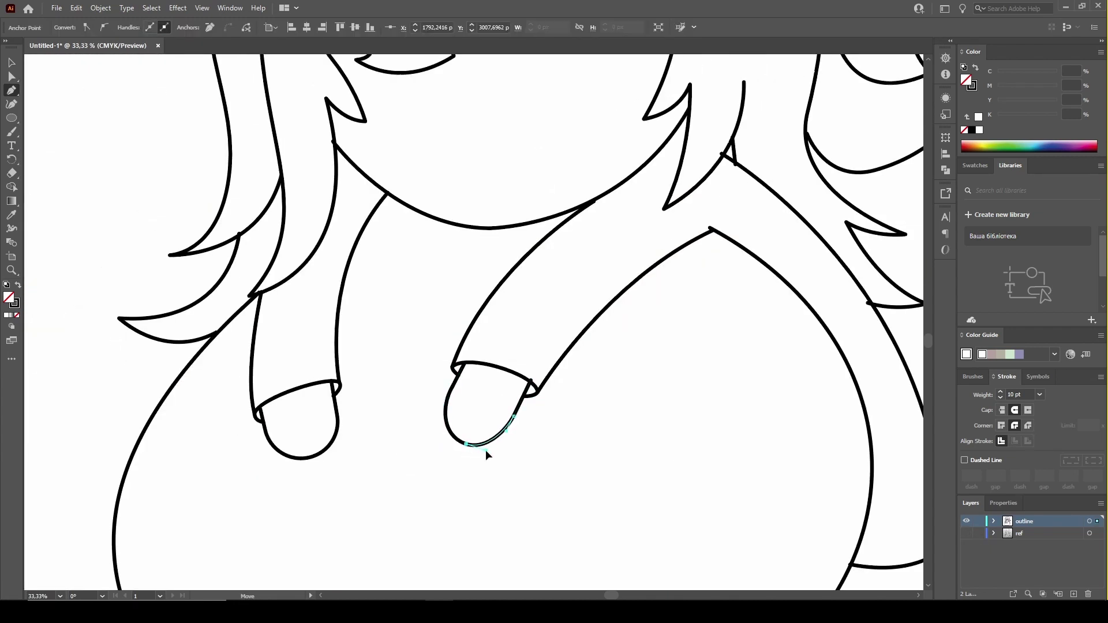
# Finish the leg line below the body and add an upward-curving knee line
pyautogui.press('v')
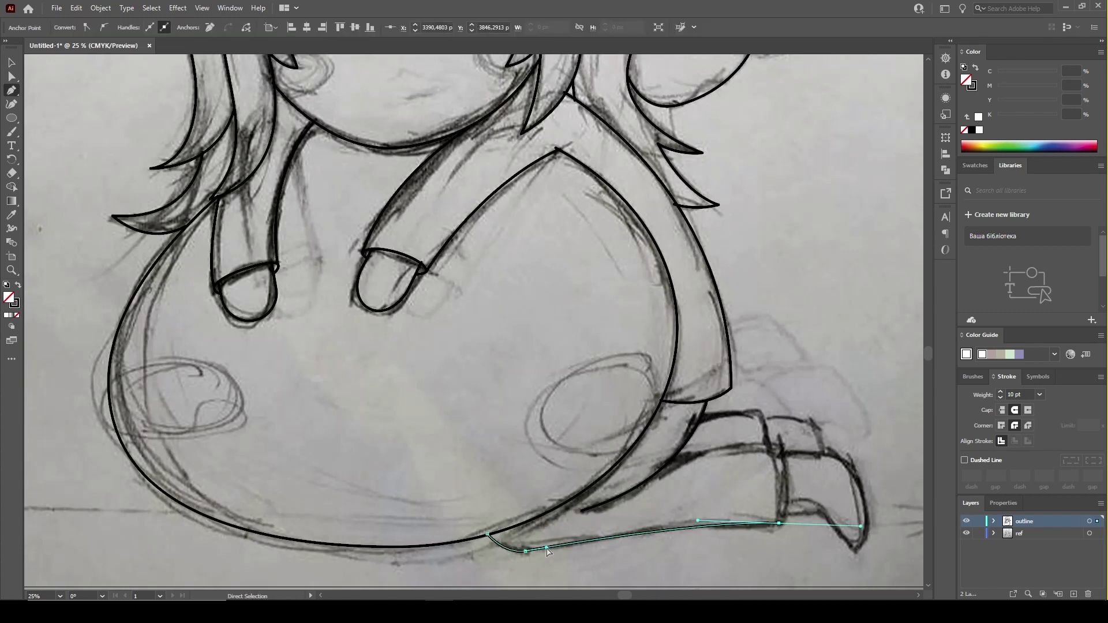
pyautogui.click(664, 471)
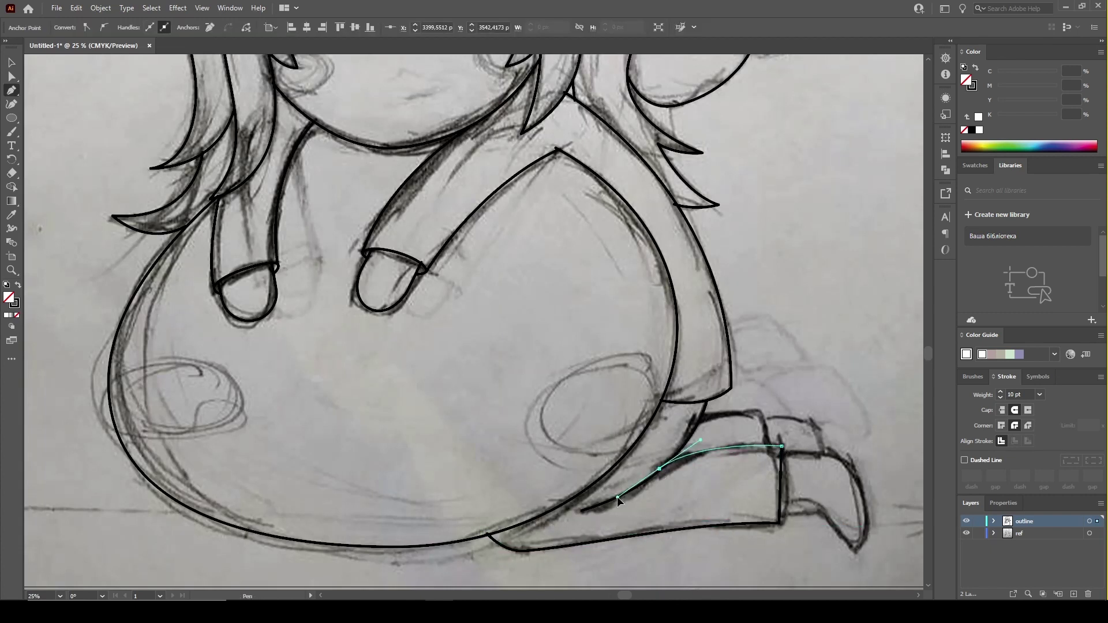
pyautogui.click(768, 445)
pyautogui.moveTo(760, 410); pyautogui.dragTo(752, 397)
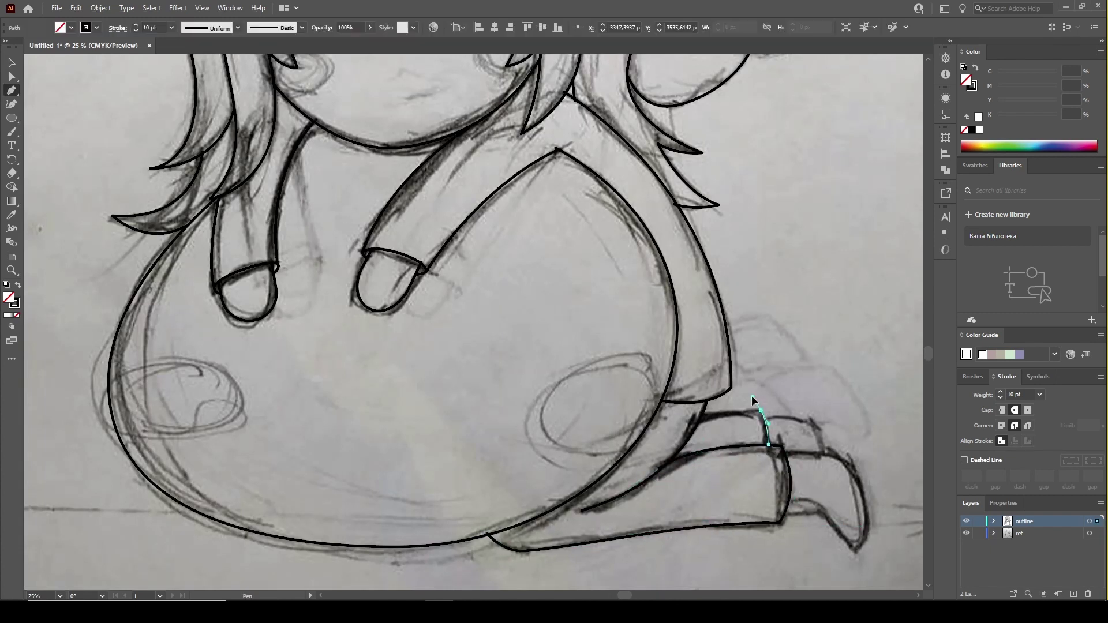
pyautogui.press('Escape')
# Trace the shin and curved foot sole, then toggle the sketch to compare
pyautogui.click(782, 453)
pyautogui.moveTo(860, 545); pyautogui.dragTo(834, 579)
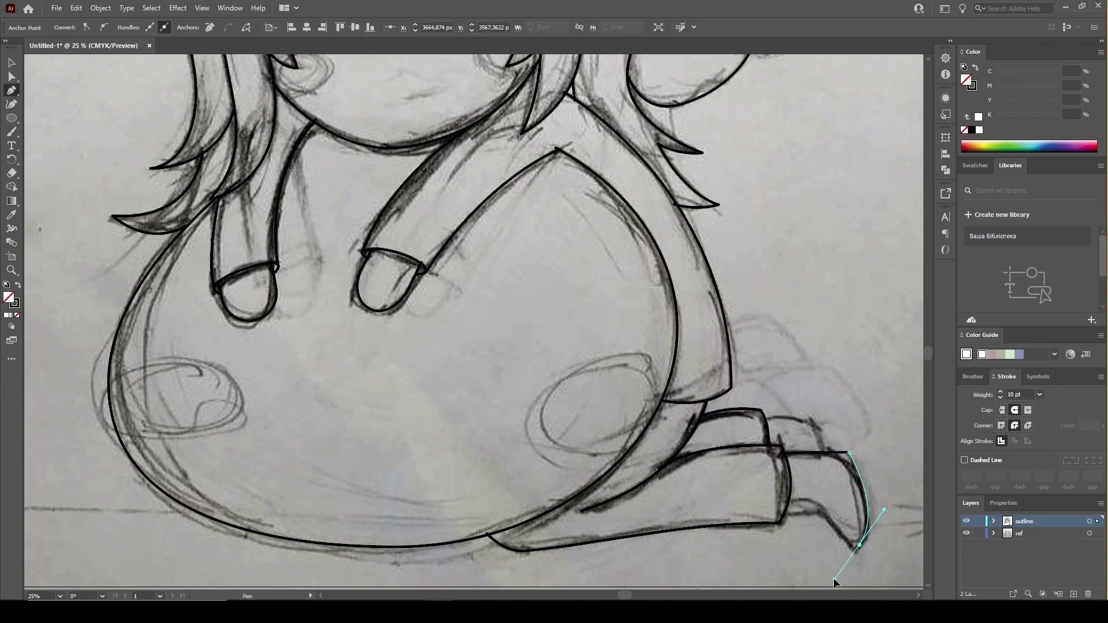
pyautogui.click(787, 516)
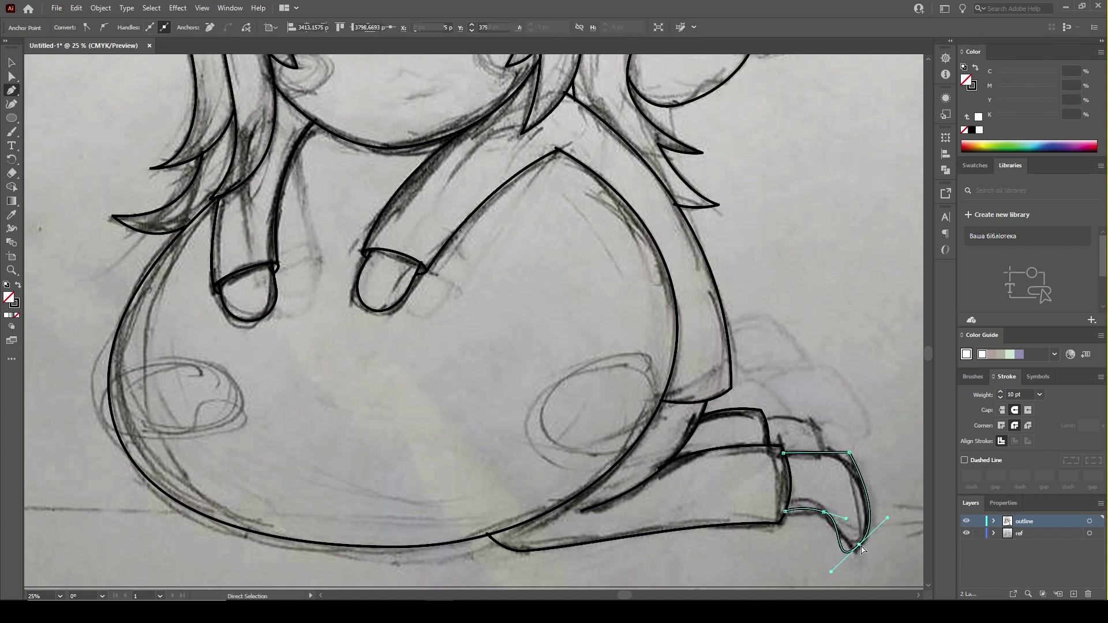
pyautogui.click(829, 520)
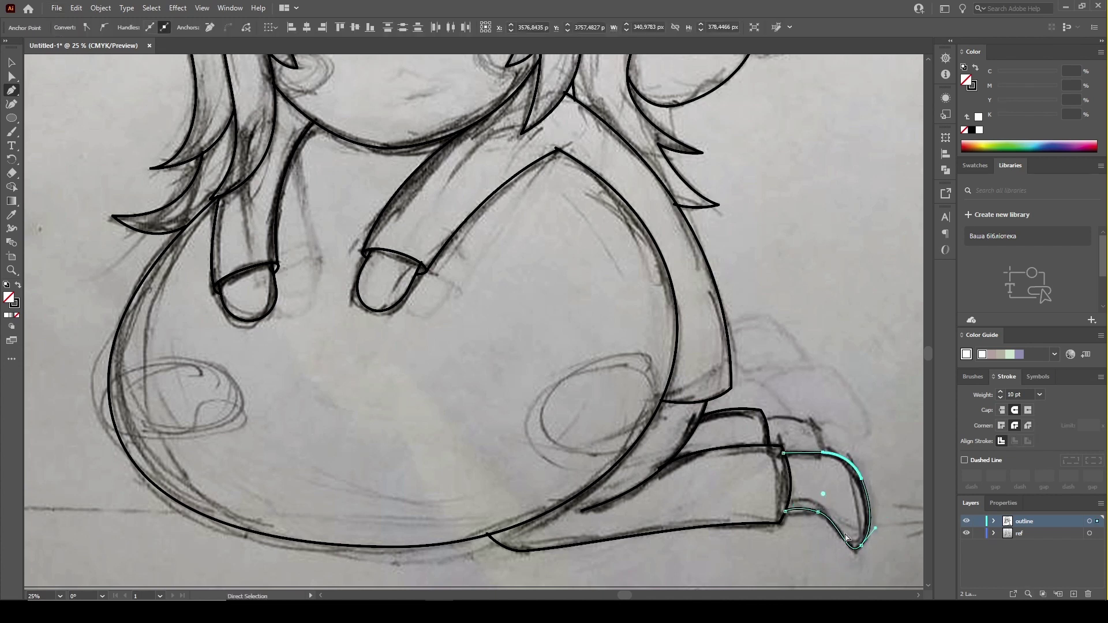
pyautogui.press('v')
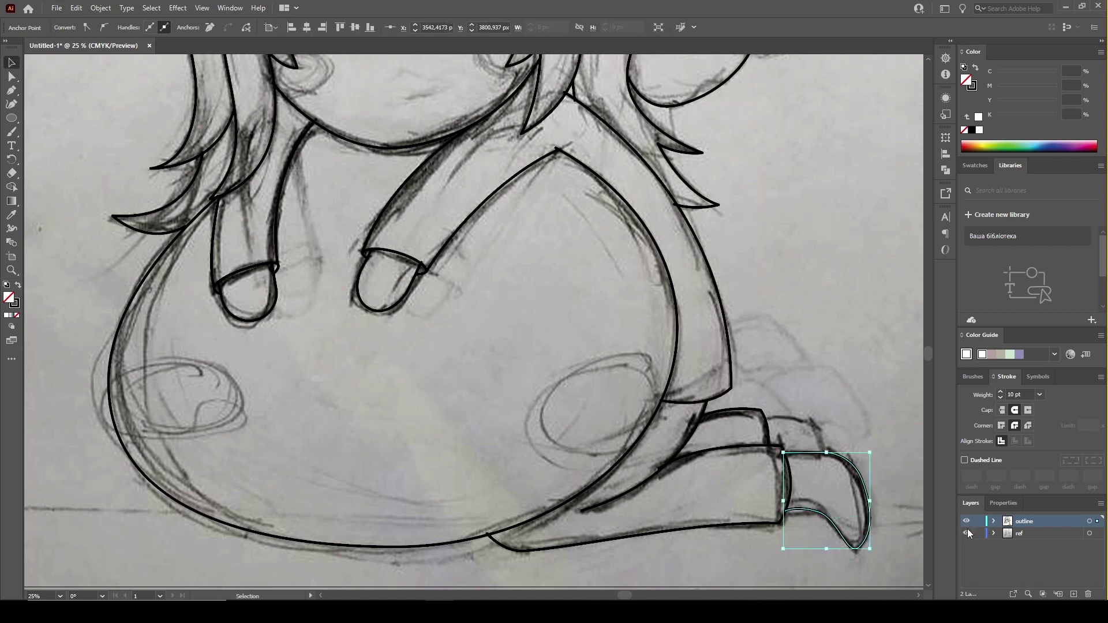
pyautogui.click(967, 532)
pyautogui.press('p')
pyautogui.click(824, 453)
# Finish the foot curve and draw a circle over the cap's right moon to cut into a crescent
pyautogui.moveTo(809, 423); pyautogui.dragTo(796, 414)
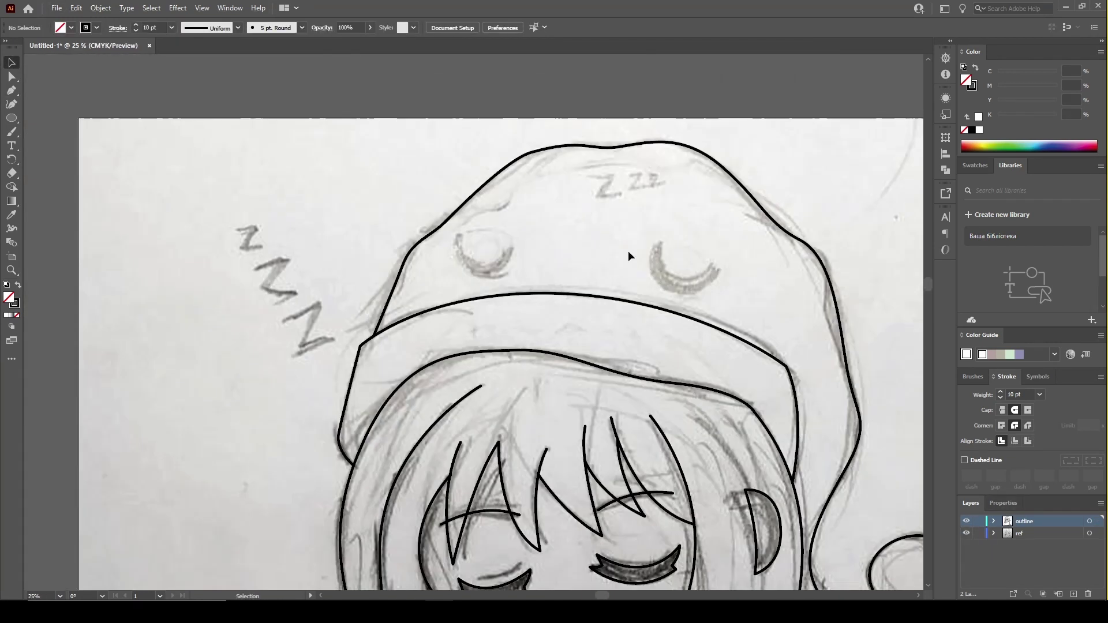
pyautogui.moveTo(652, 224); pyautogui.dragTo(720, 293)
pyautogui.press('v')
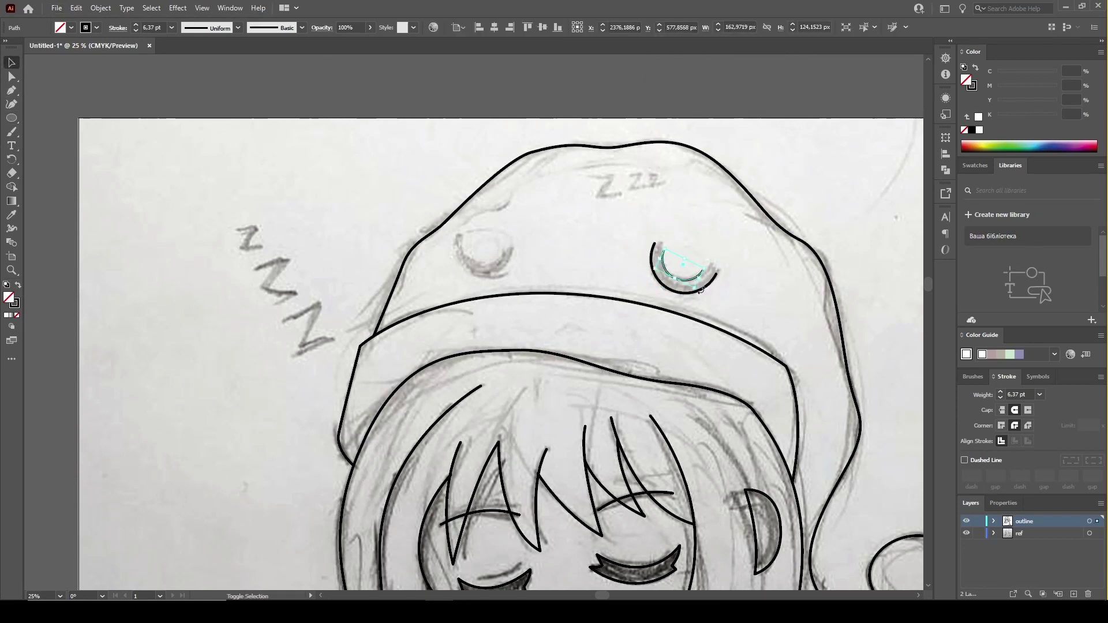
pyautogui.rightClick(703, 289)
pyautogui.press('p')
# Fill the crescent black and Alt-drag a copy onto the left moon
pyautogui.keyDown('ctrl'); pyautogui.click(726, 281); pyautogui.keyUp('ctrl')
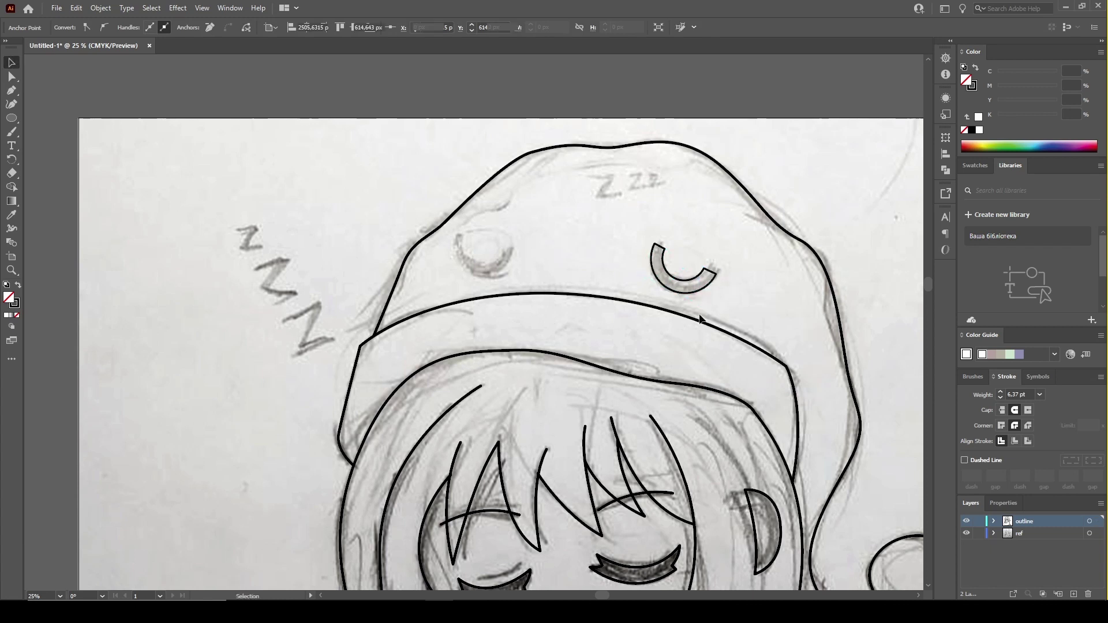
pyautogui.press('v')
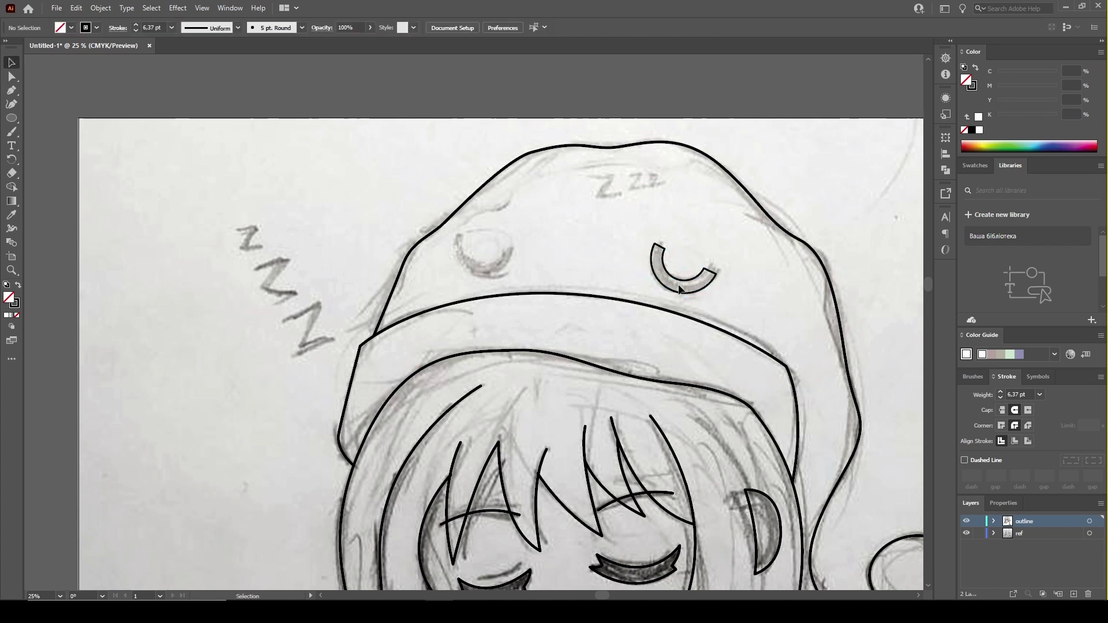
pyautogui.click(679, 288)
pyautogui.click(975, 166)
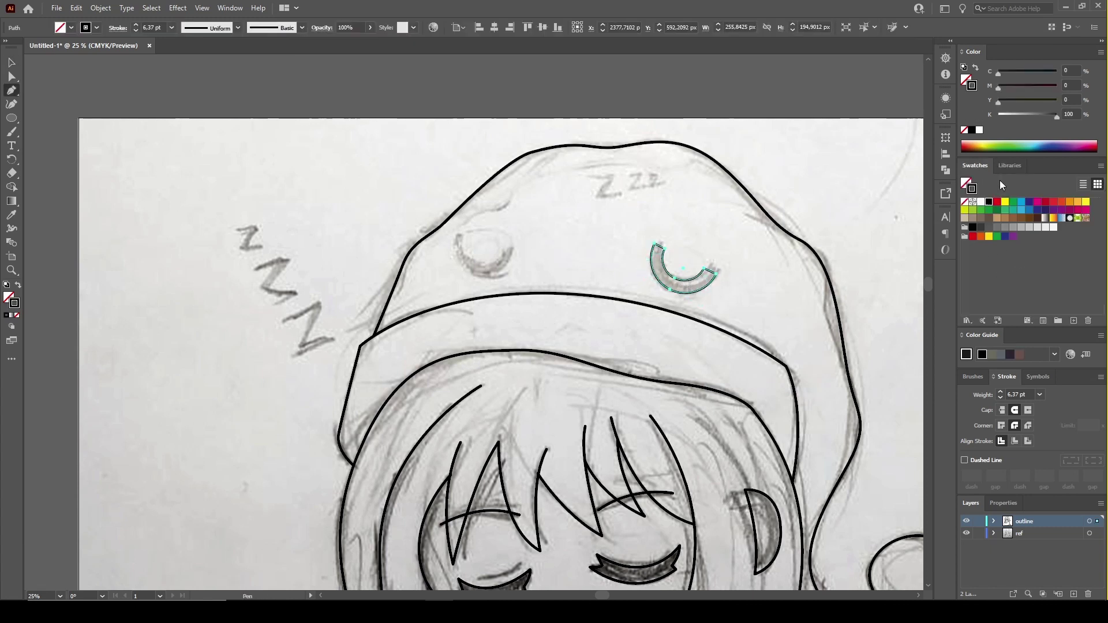
pyautogui.click(989, 201)
pyautogui.press('v')
pyautogui.moveTo(687, 288); pyautogui.dragTo(490, 273)
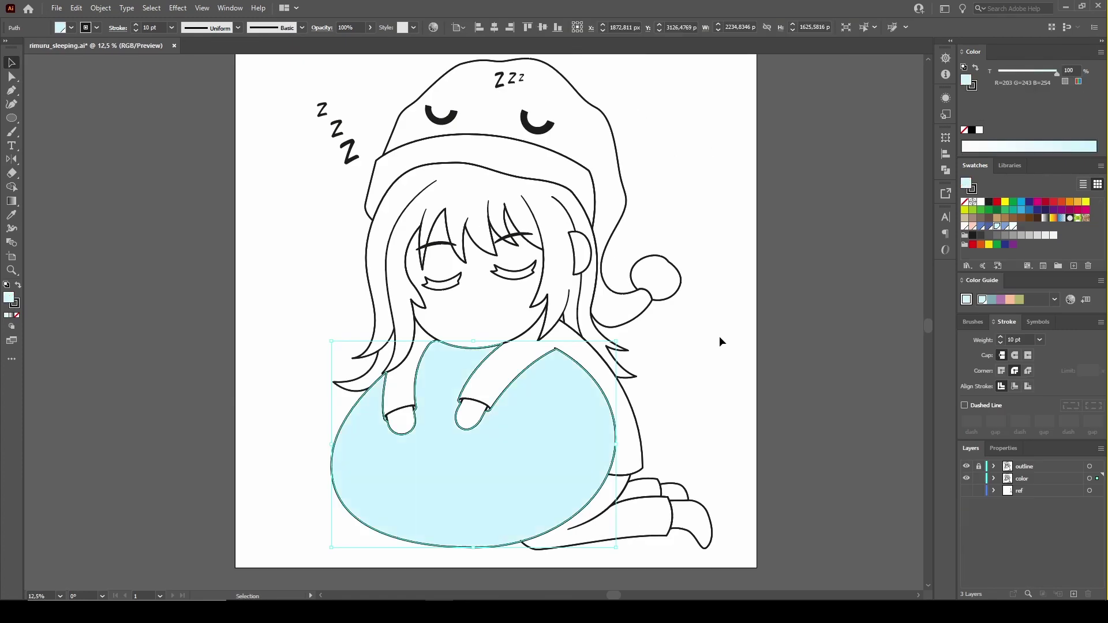
# Fill the arm, sleeve, knee piece and lower leg with blue
pyautogui.click(984, 231)
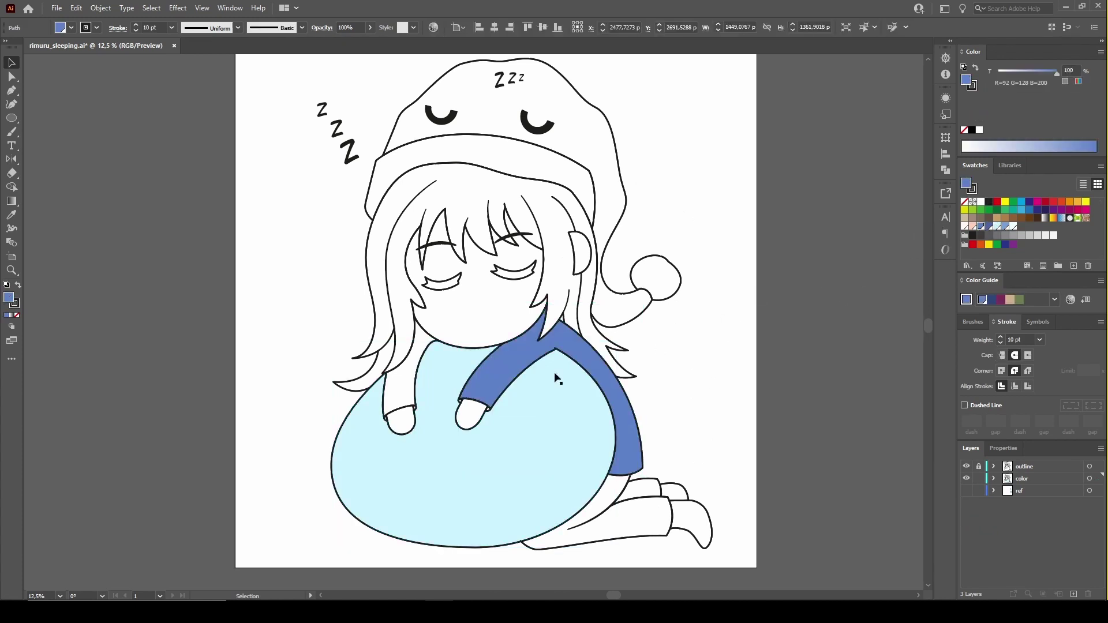
pyautogui.click(631, 493)
pyautogui.click(982, 226)
pyautogui.click(708, 500)
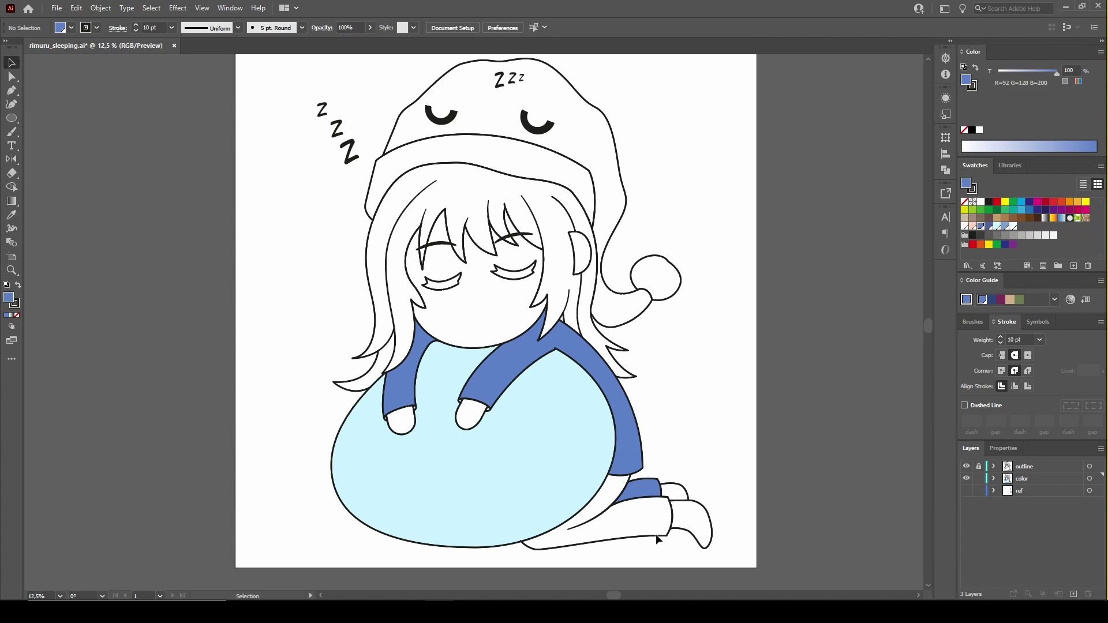
pyautogui.click(656, 535)
# Colour the foot, heel, right hand and ear with pale skin tone
pyautogui.click(715, 503)
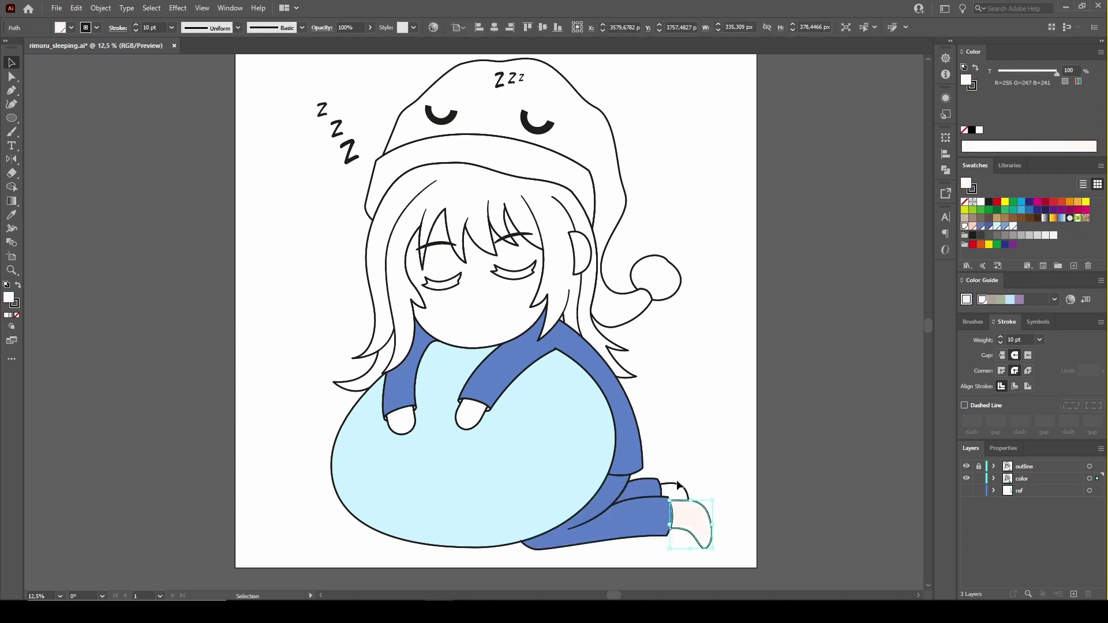
pyautogui.click(823, 325)
pyautogui.click(522, 406)
pyautogui.click(473, 411)
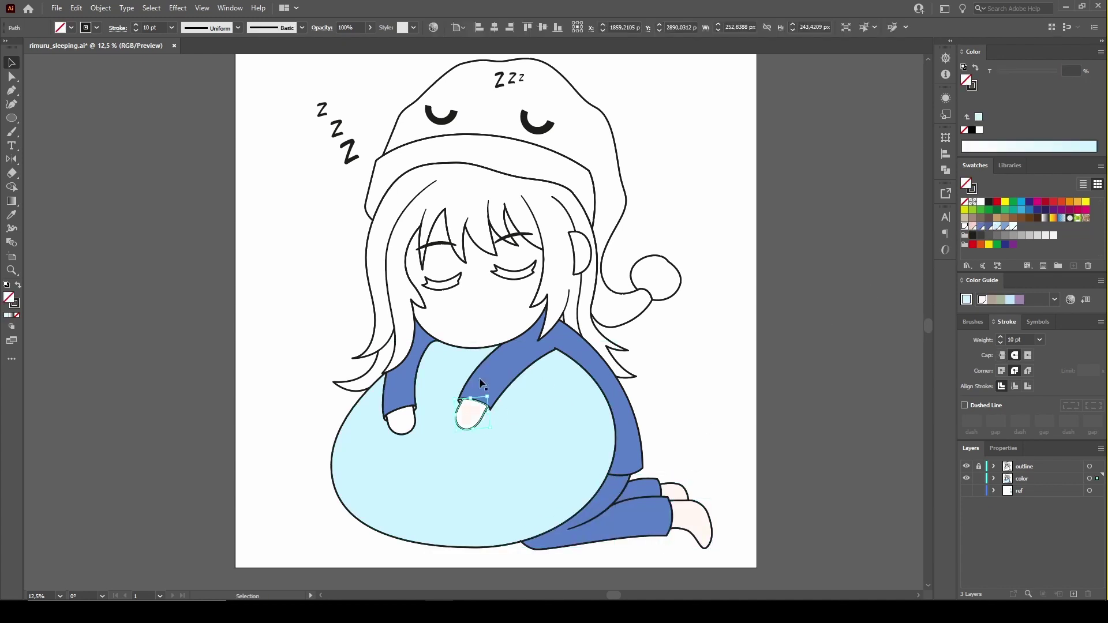
pyautogui.click(396, 416)
pyautogui.click(600, 278)
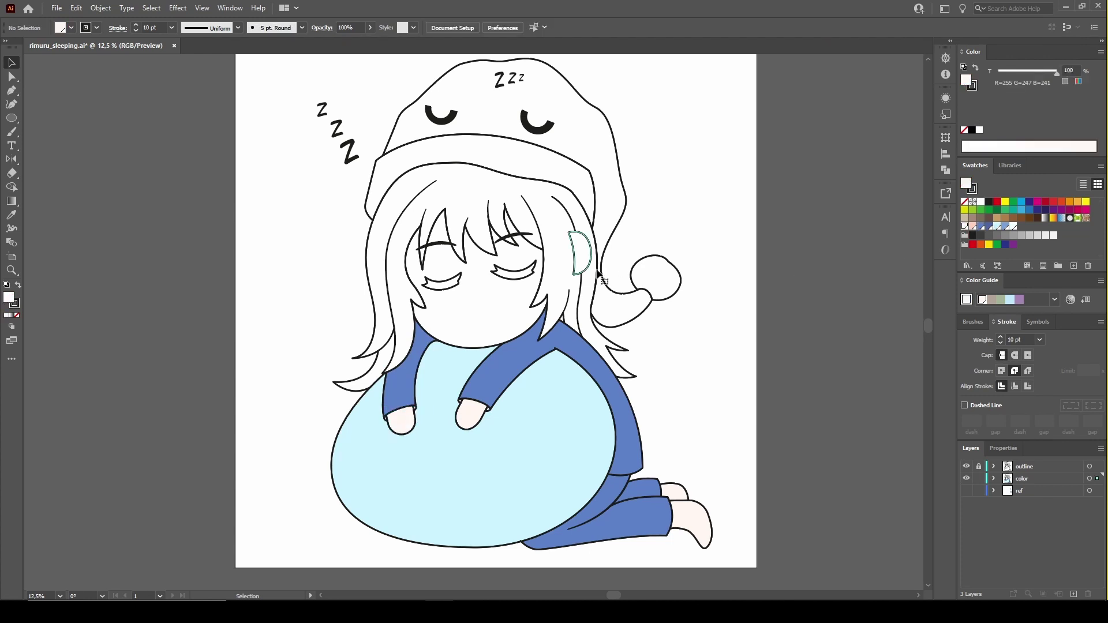
pyautogui.click(426, 334)
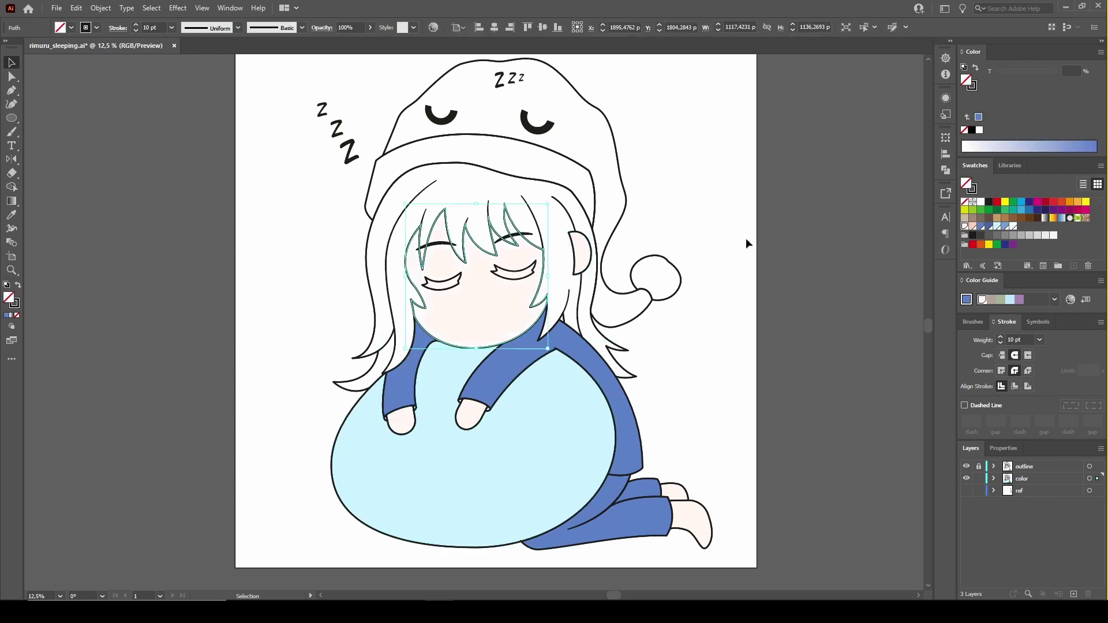
# Fill the eye with light blue and the pom-pom with off-white
pyautogui.click(594, 230)
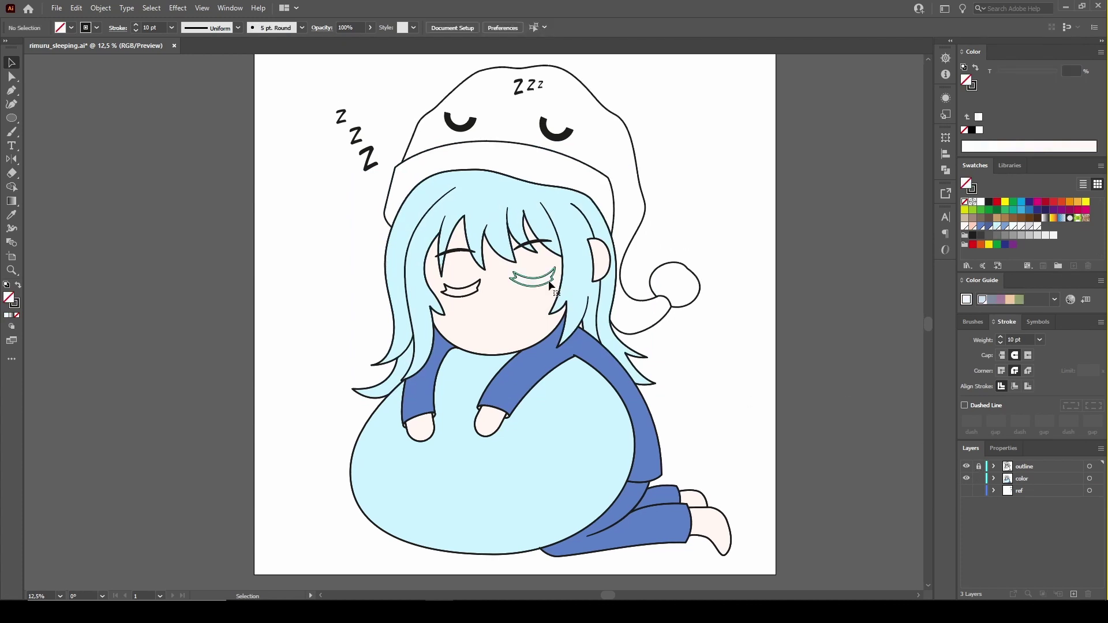
pyautogui.click(550, 284)
pyautogui.click(469, 299)
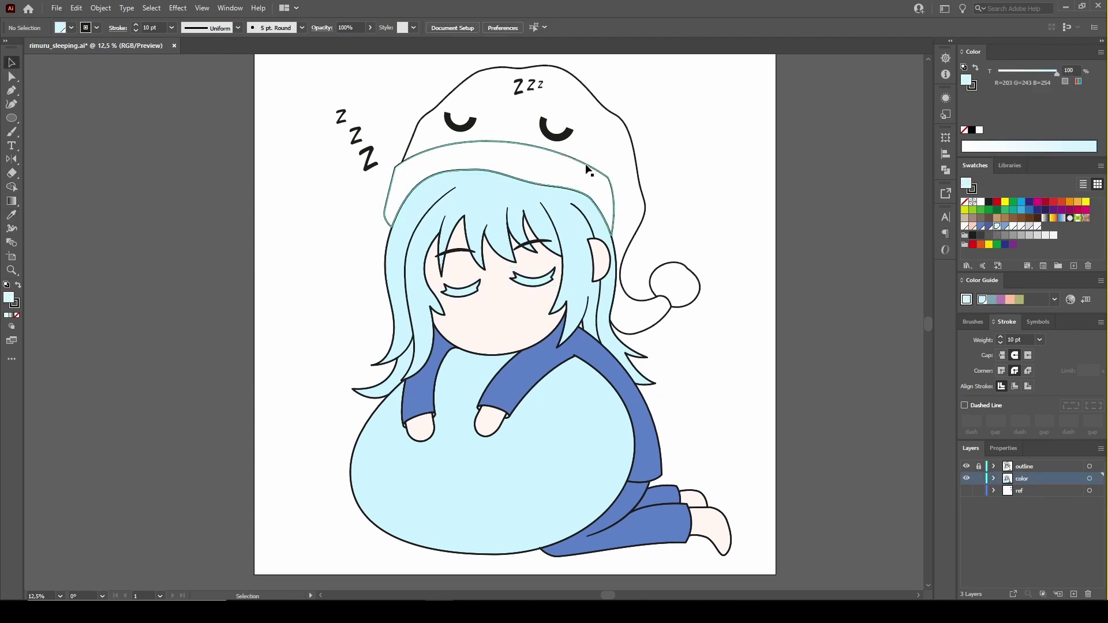
pyautogui.click(700, 287)
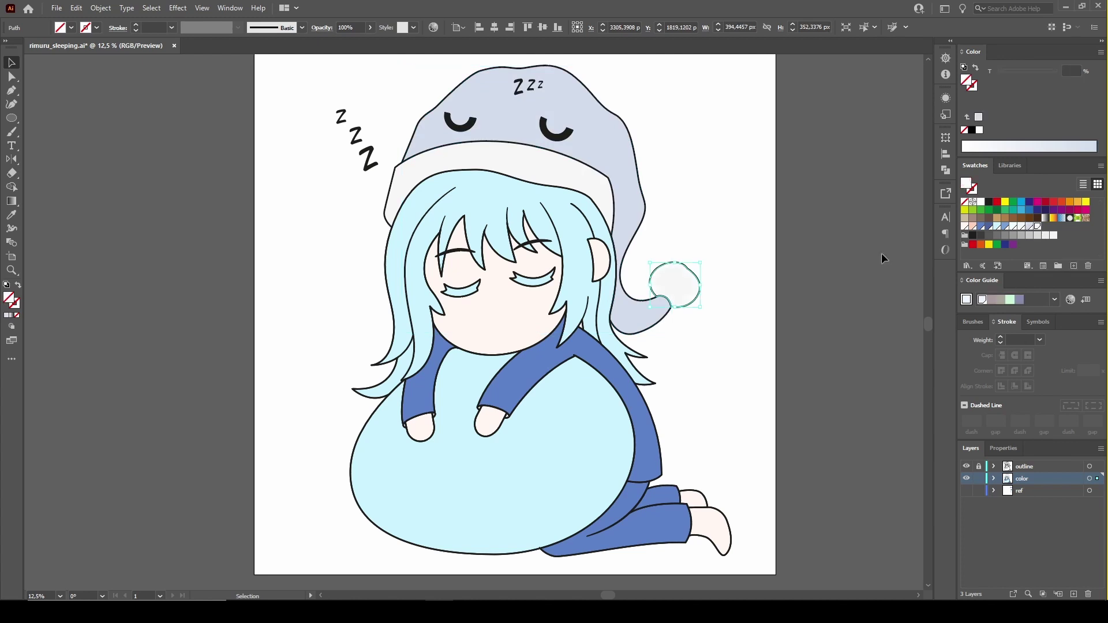
pyautogui.click(677, 377)
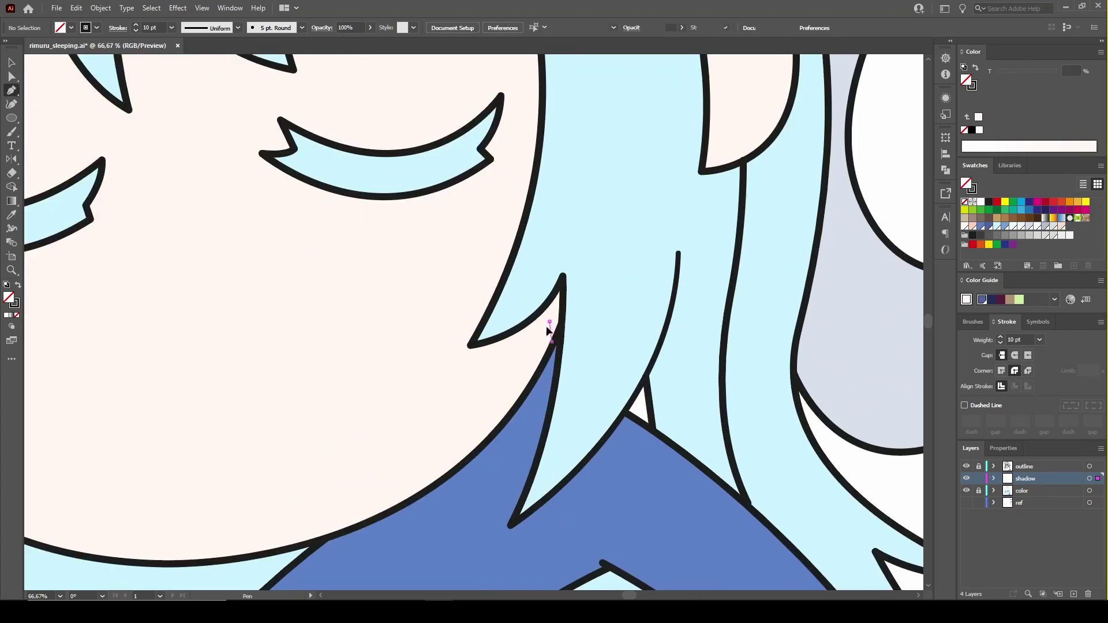
# Start a shadow path under the hair by the chin, curving it along the jaw
pyautogui.click(552, 341)
pyautogui.click(550, 322)
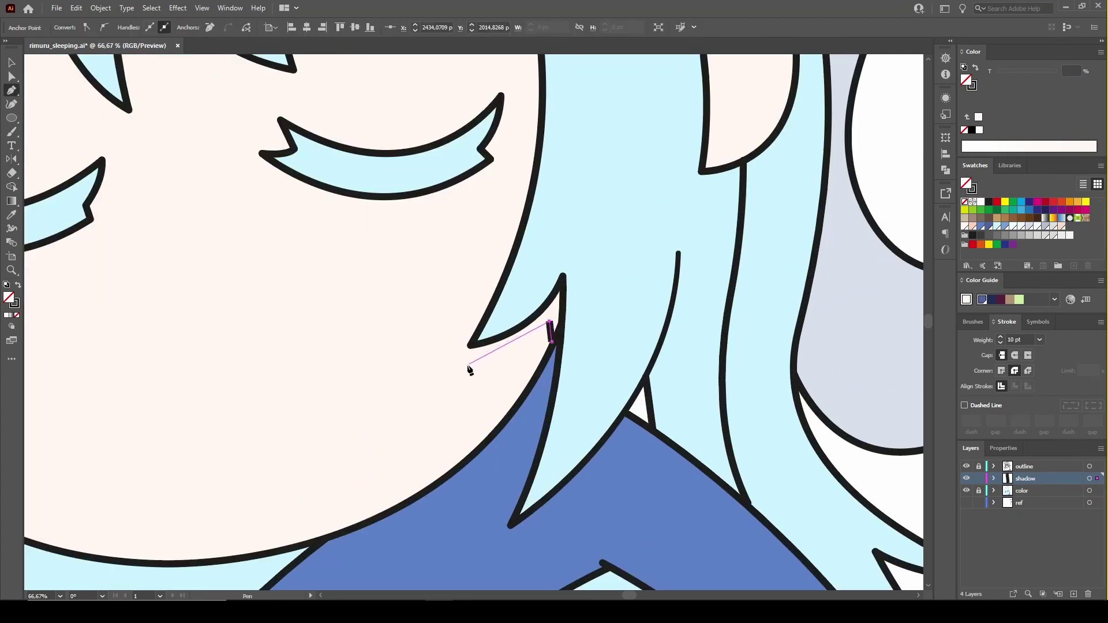
pyautogui.moveTo(411, 342); pyautogui.dragTo(391, 362)
pyautogui.hotkey('ctrl', '-')
pyautogui.hotkey('ctrl', '-')
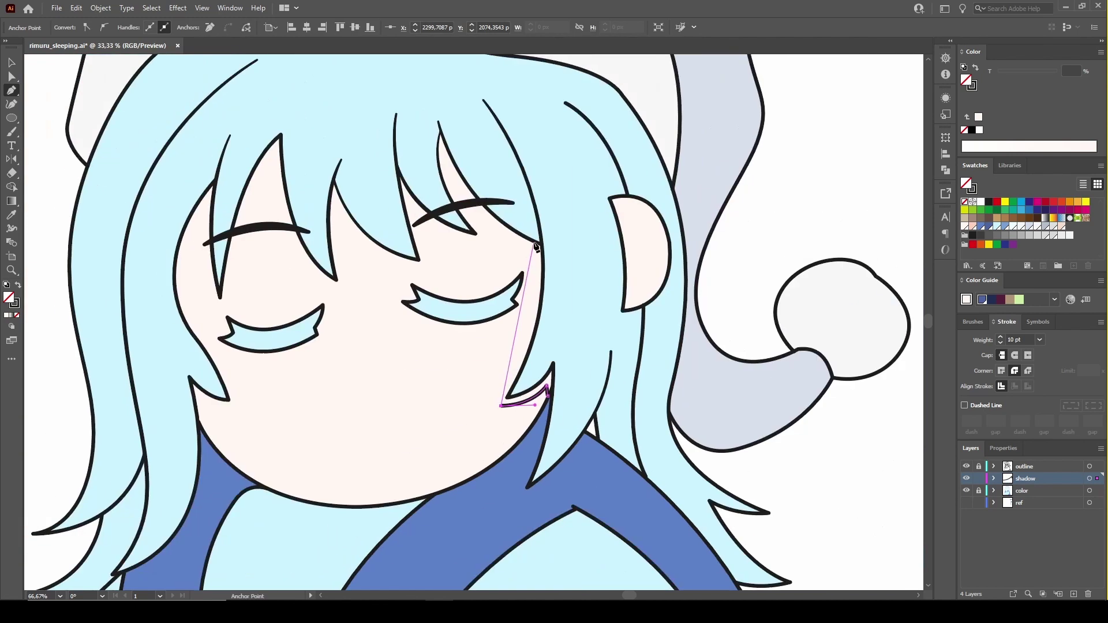
pyautogui.moveTo(525, 212); pyautogui.dragTo(523, 202)
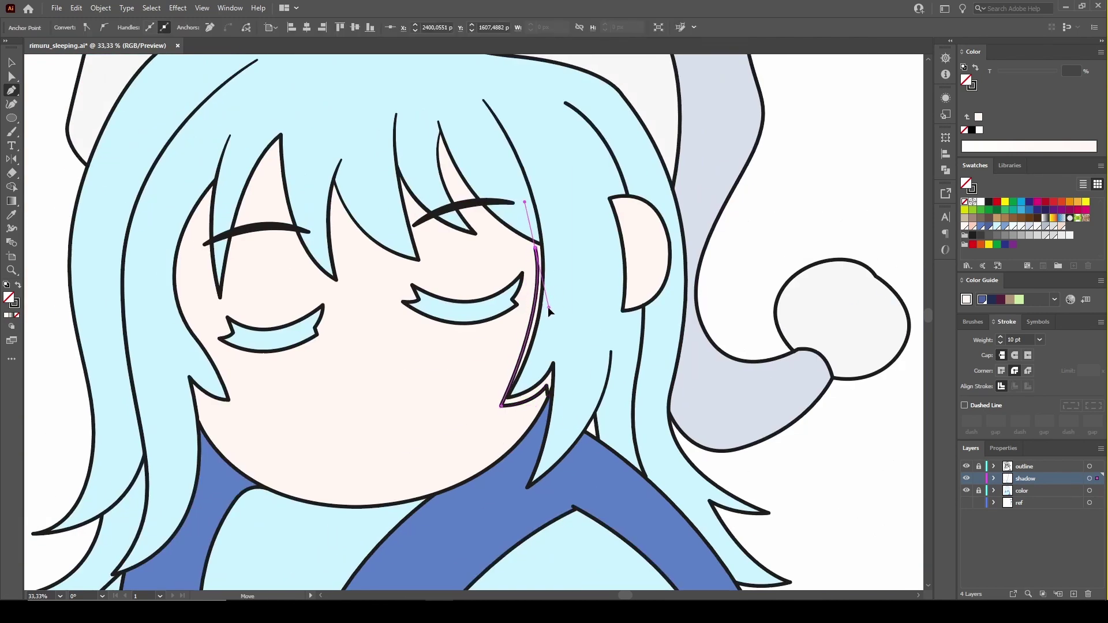
# Set the shadow path's stroke to None and refine its top curves
pyautogui.click(965, 203)
pyautogui.click(990, 203)
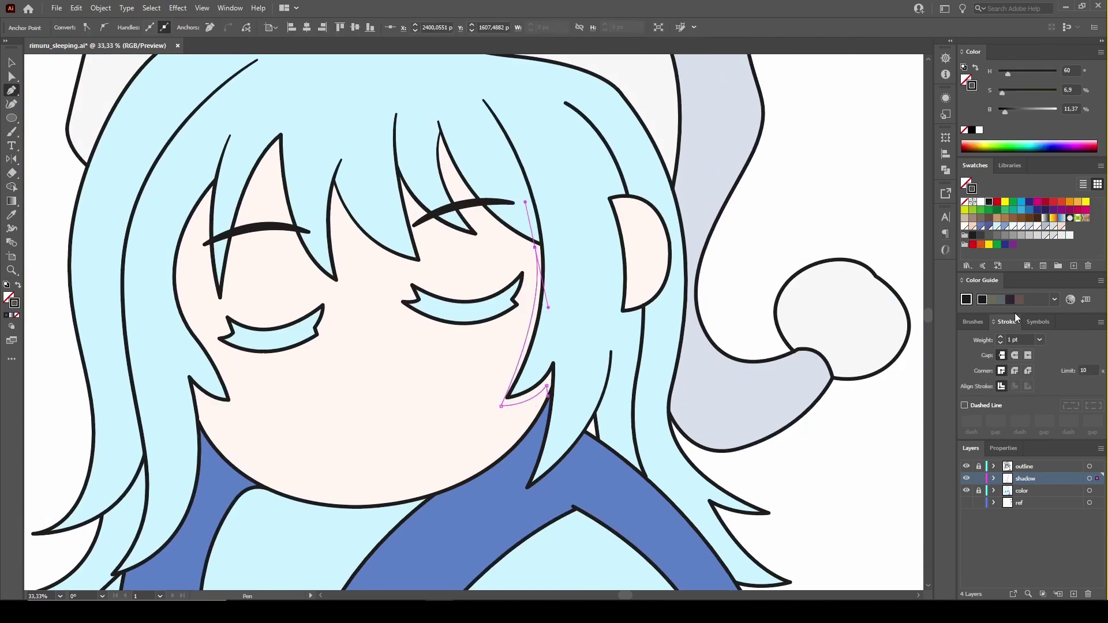
pyautogui.hotkey('ctrl', '+')
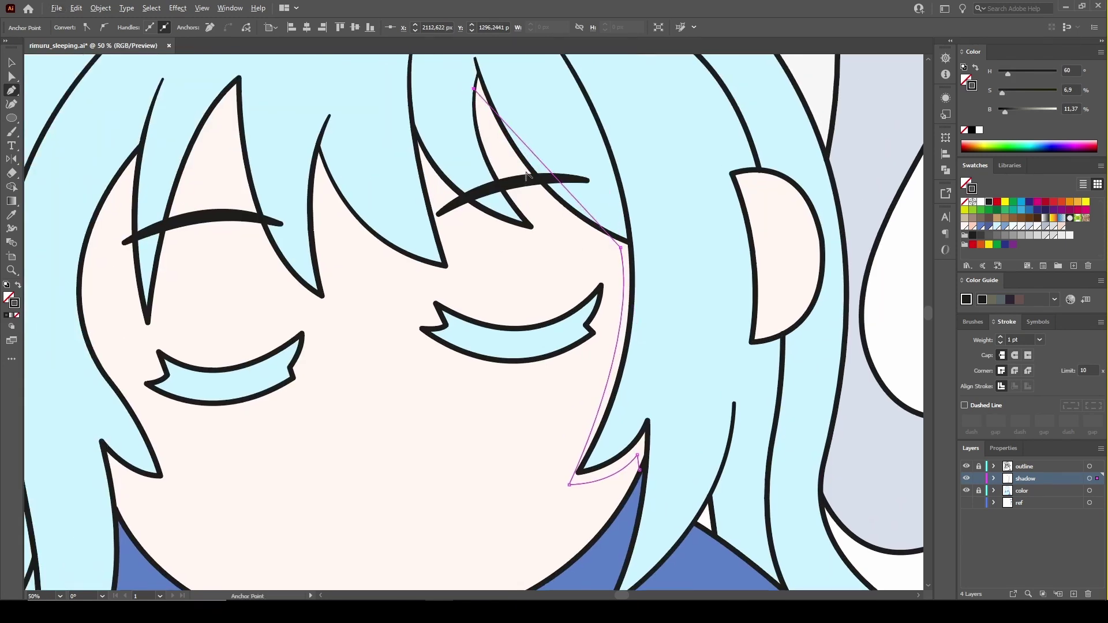
pyautogui.moveTo(526, 175); pyautogui.dragTo(532, 186)
pyautogui.moveTo(570, 485); pyautogui.dragTo(565, 482)
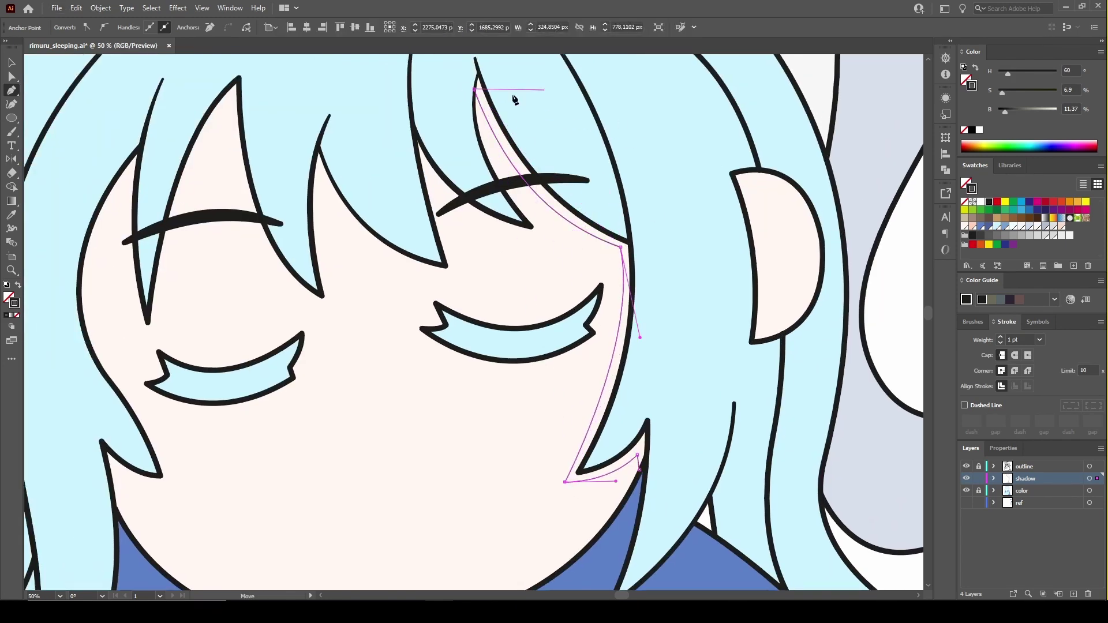
# Draw the closed shadow from hair tip to chin and fill it pale pink
pyautogui.click(480, 74)
pyautogui.moveTo(632, 242); pyautogui.dragTo(754, 296)
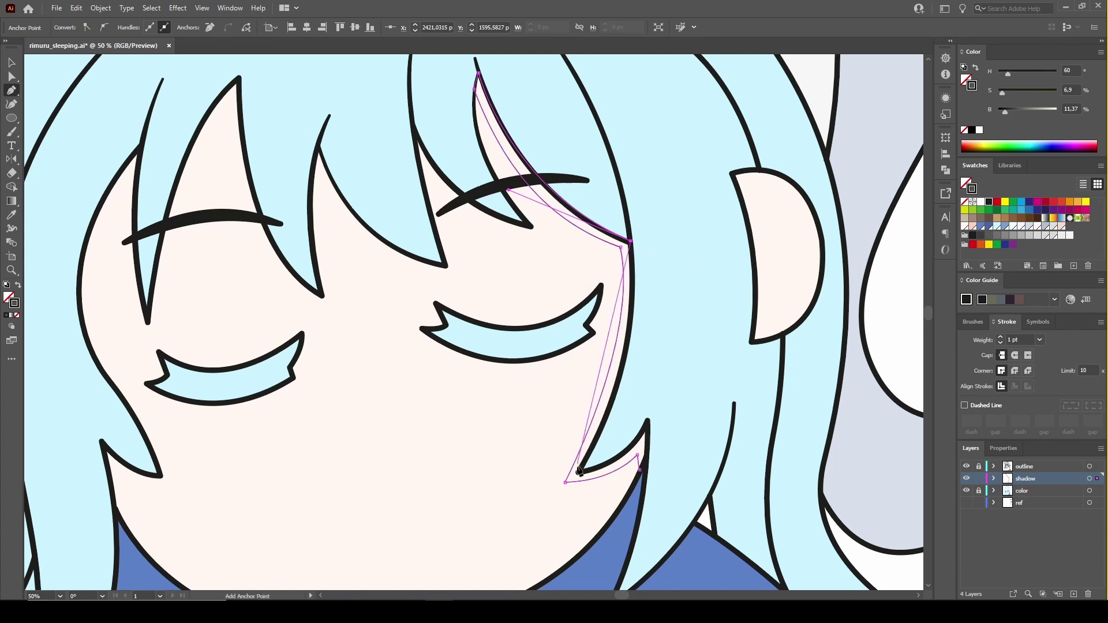
pyautogui.moveTo(579, 471); pyautogui.dragTo(510, 569)
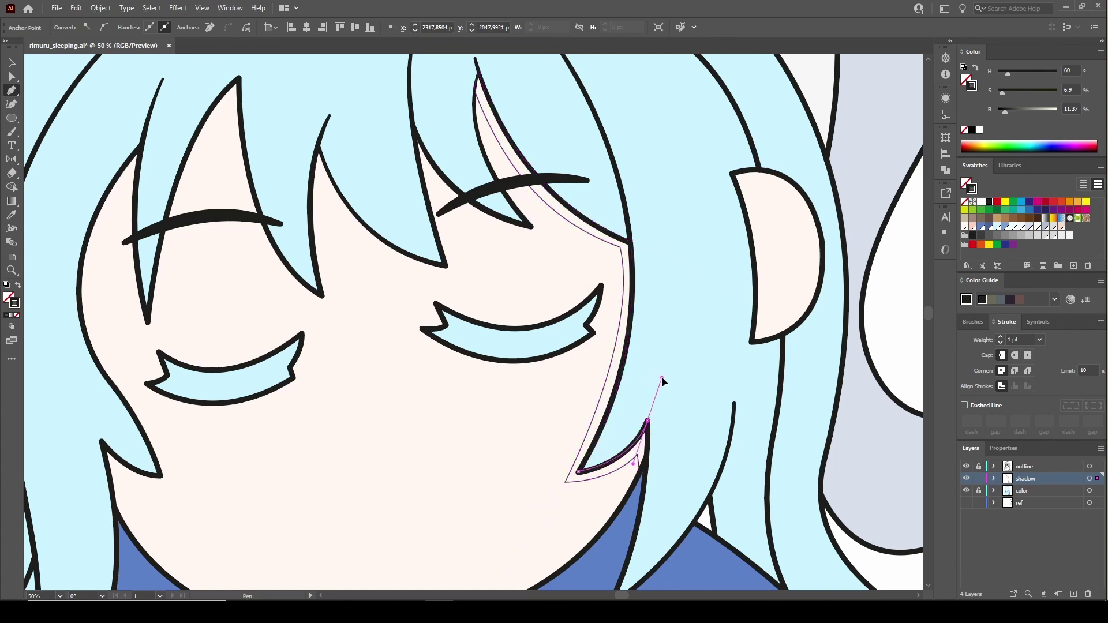
pyautogui.click(648, 422)
pyautogui.press('v')
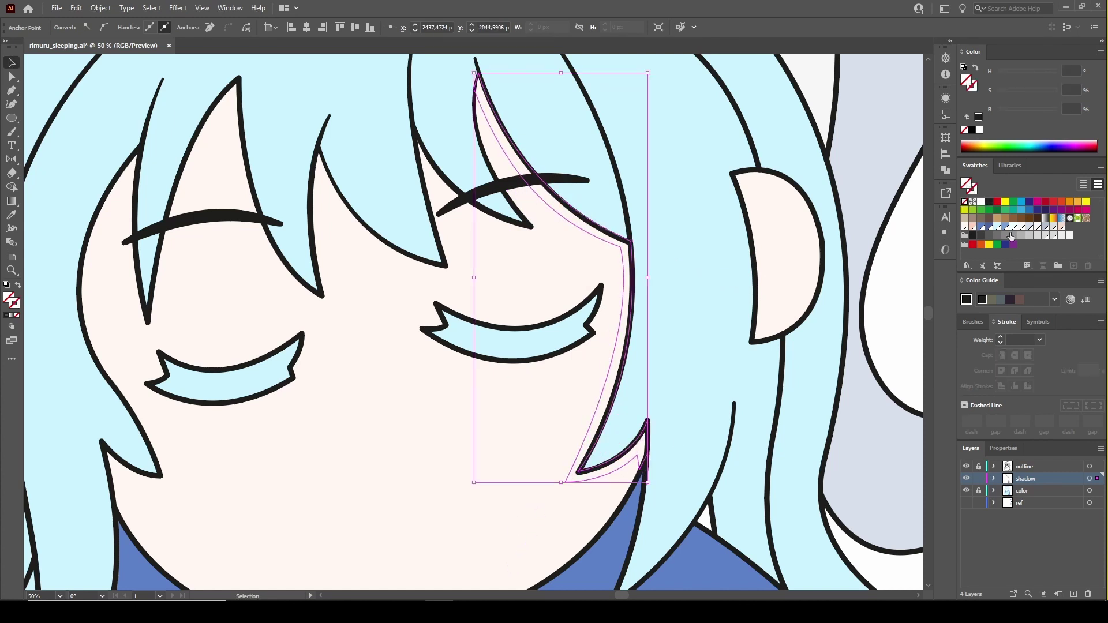
pyautogui.click(596, 368)
pyautogui.moveTo(453, 349); pyautogui.dragTo(619, 390)
# Draw a closed crescent shadow under the first bangs strand
pyautogui.press('p')
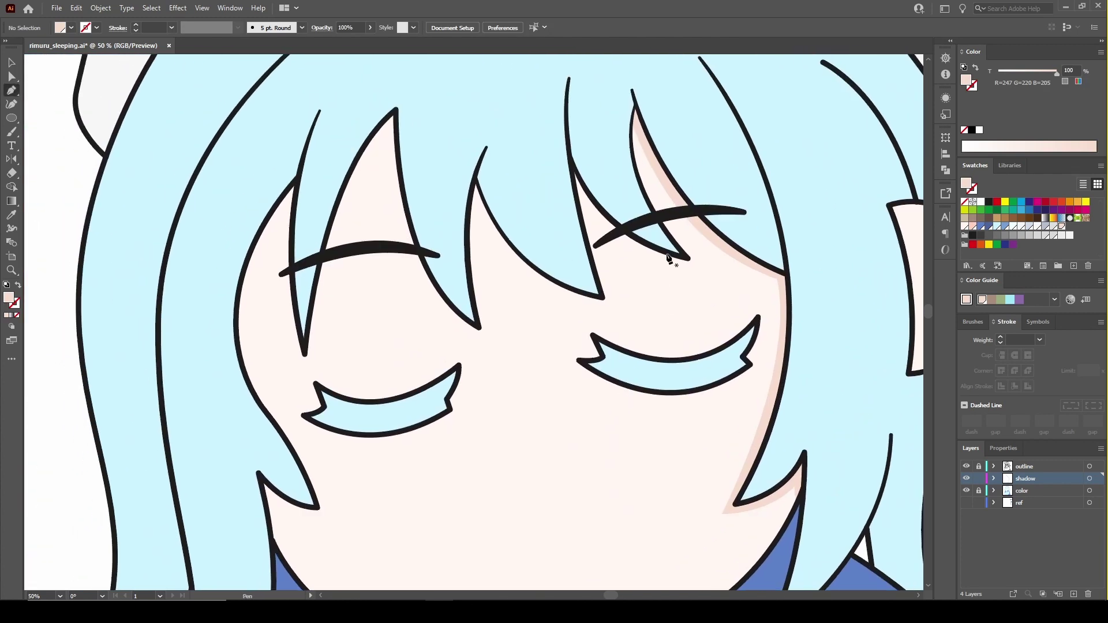
pyautogui.moveTo(666, 254); pyautogui.dragTo(678, 268)
pyautogui.click(574, 186)
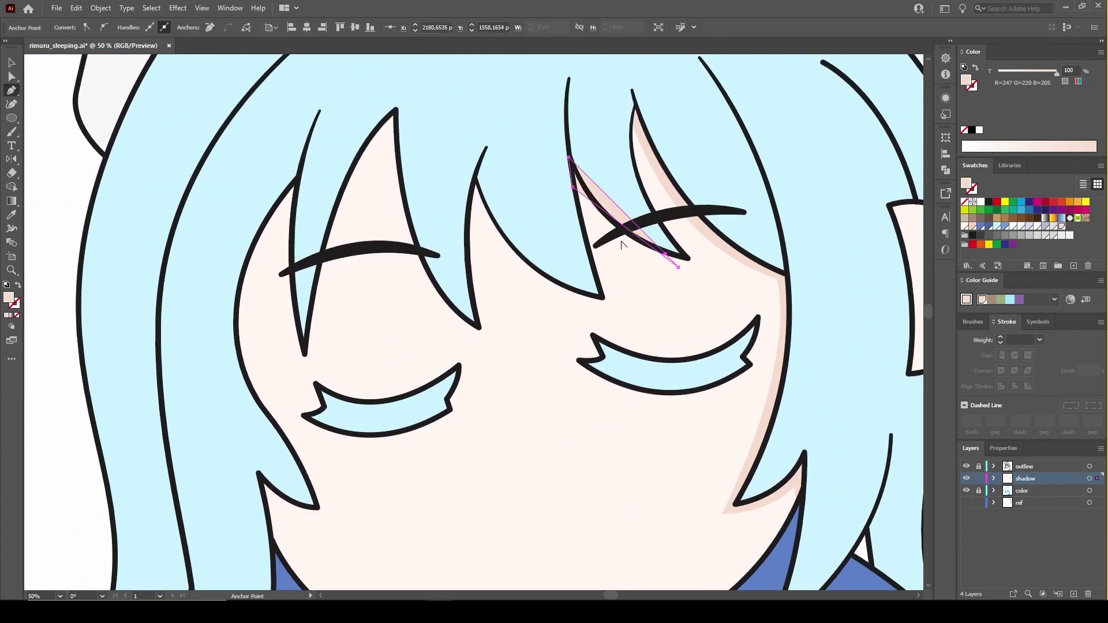
pyautogui.click(569, 156)
pyautogui.press('v')
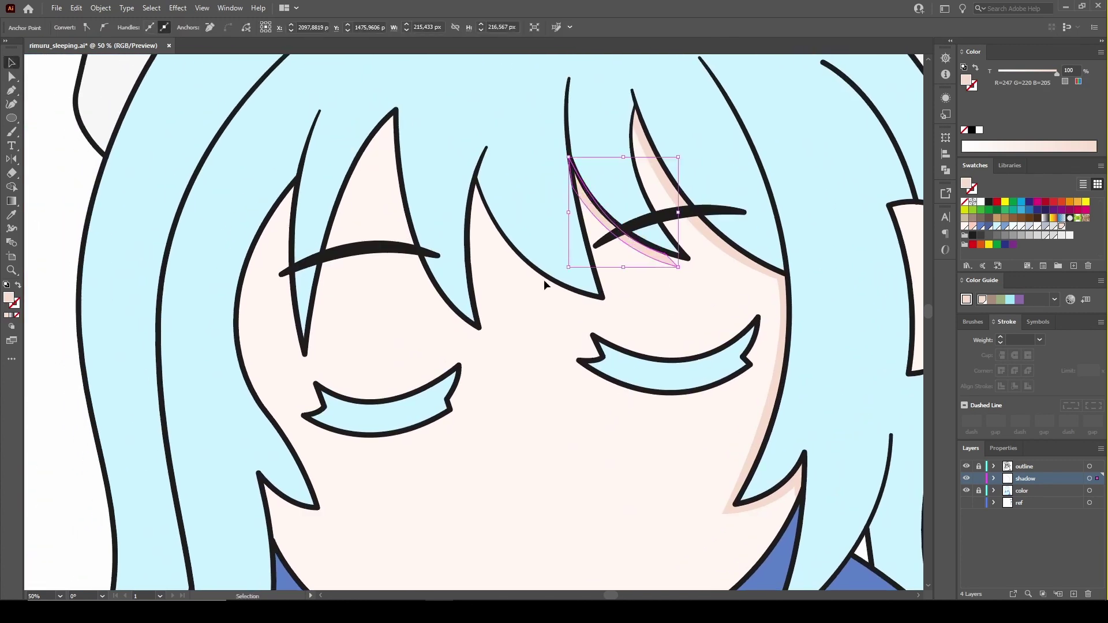
# Draw a second crescent shadow under the centre strand
pyautogui.press('p')
pyautogui.click(476, 175)
pyautogui.moveTo(590, 296); pyautogui.dragTo(591, 306)
pyautogui.click(471, 197)
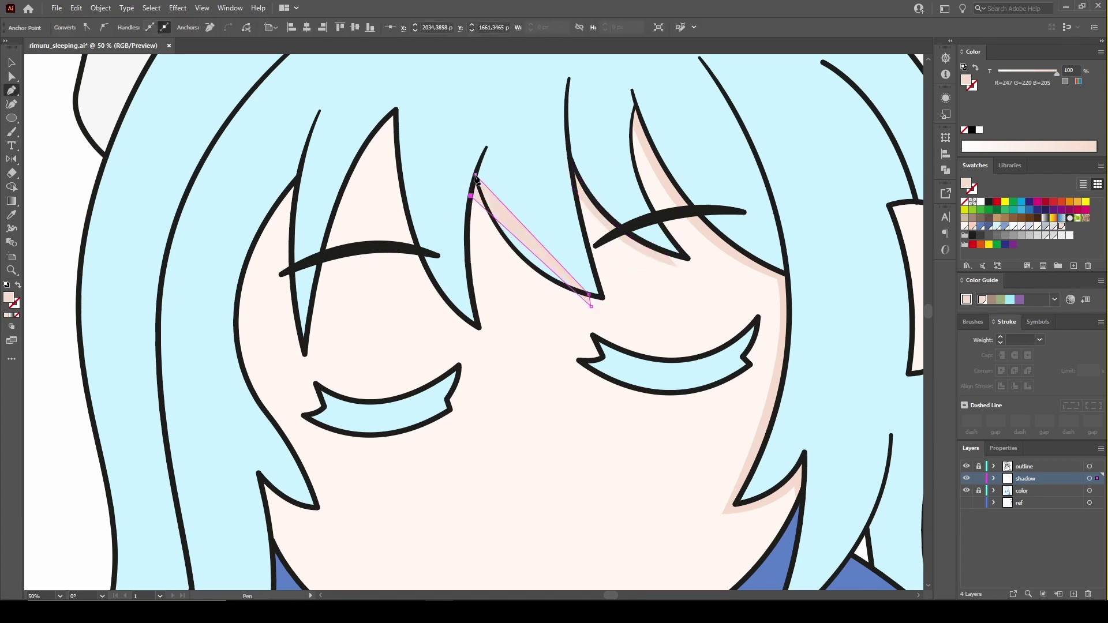
pyautogui.moveTo(476, 175); pyautogui.dragTo(517, 254)
pyautogui.press('v')
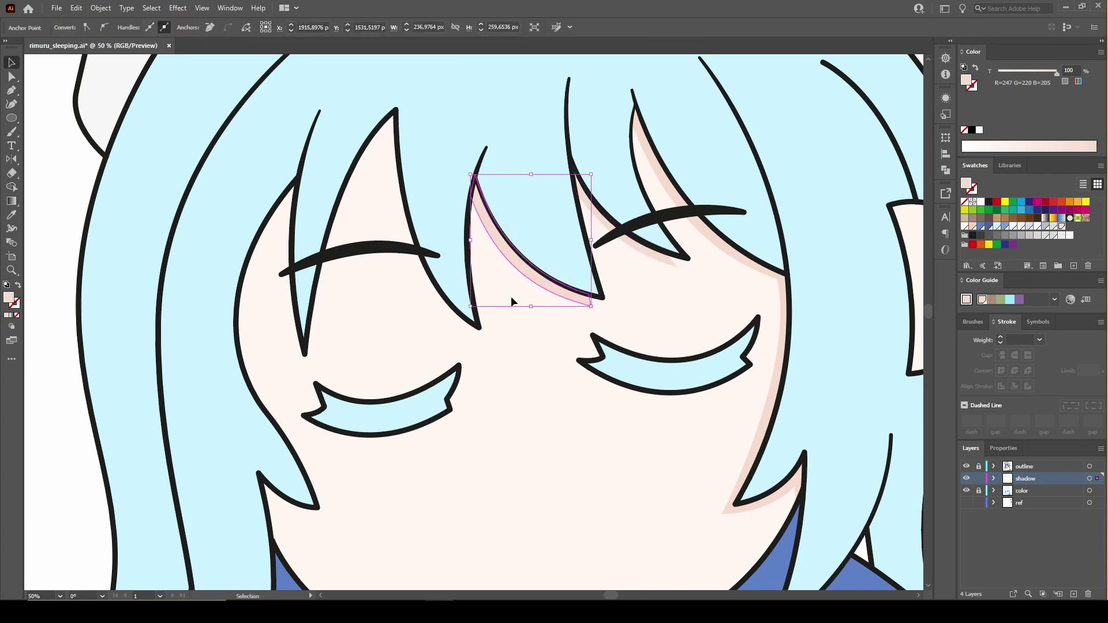
# Add a curved shadow along the left strand, undoing a stray extra point
pyautogui.hscroll(-5, 519, 306)
pyautogui.press('p')
pyautogui.click(577, 347)
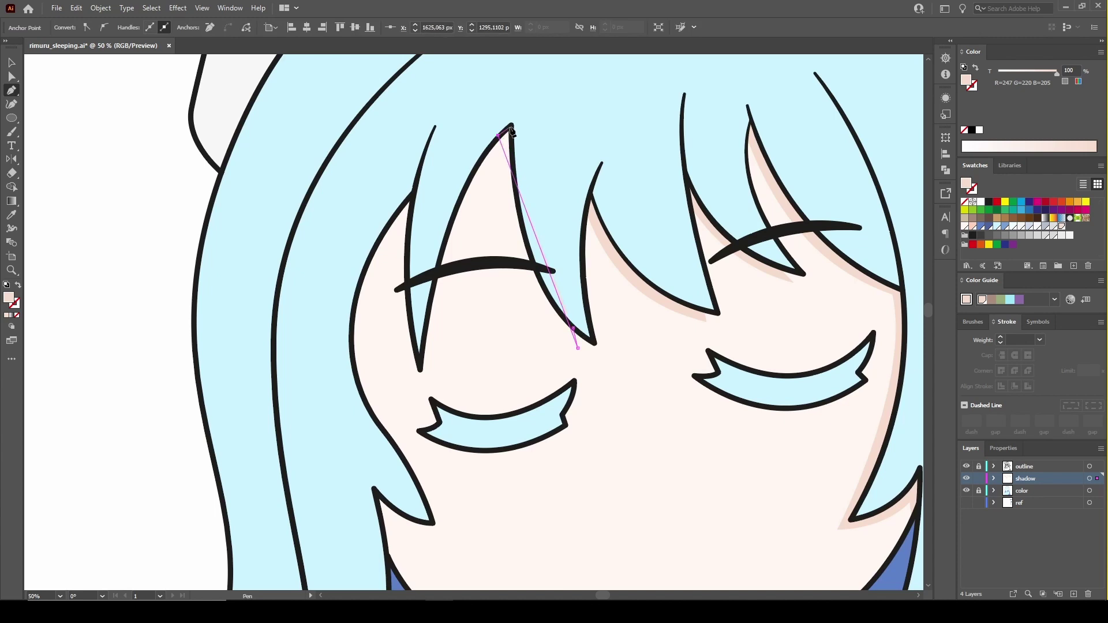
pyautogui.click(511, 132)
pyautogui.click(577, 347)
pyautogui.click(485, 348)
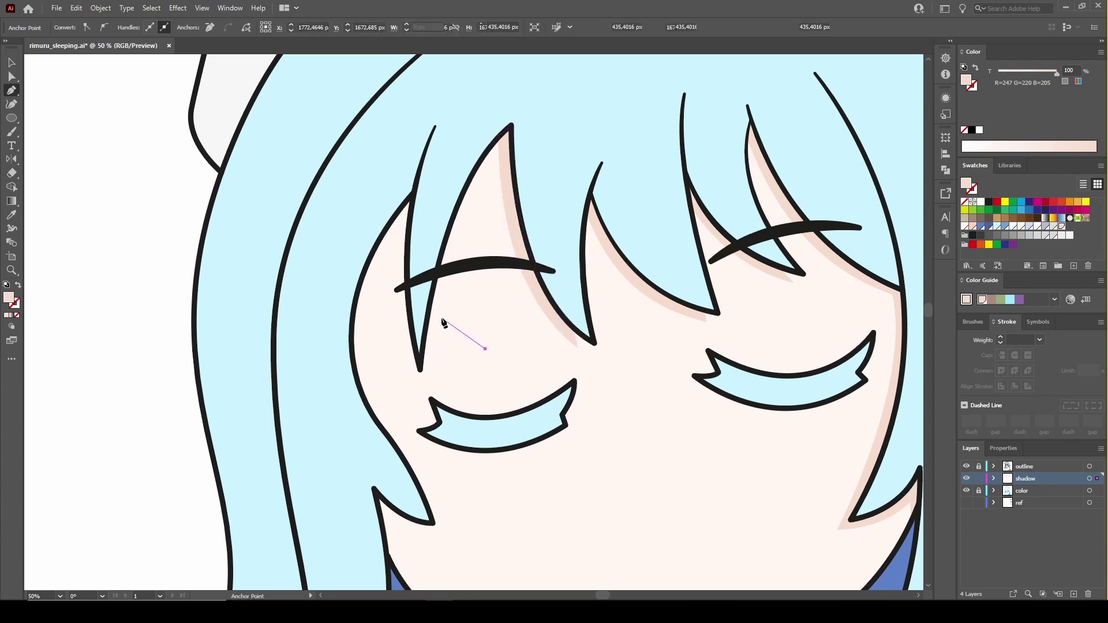
pyautogui.hotkey('ctrl', 'z')
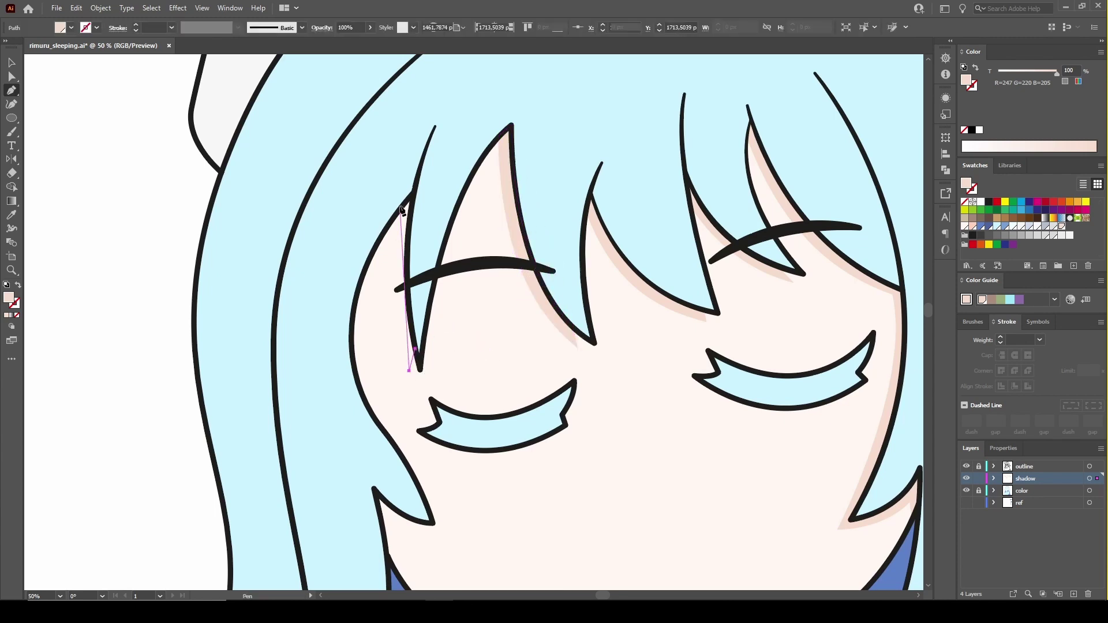
pyautogui.moveTo(401, 207); pyautogui.dragTo(414, 195)
pyautogui.click(409, 371)
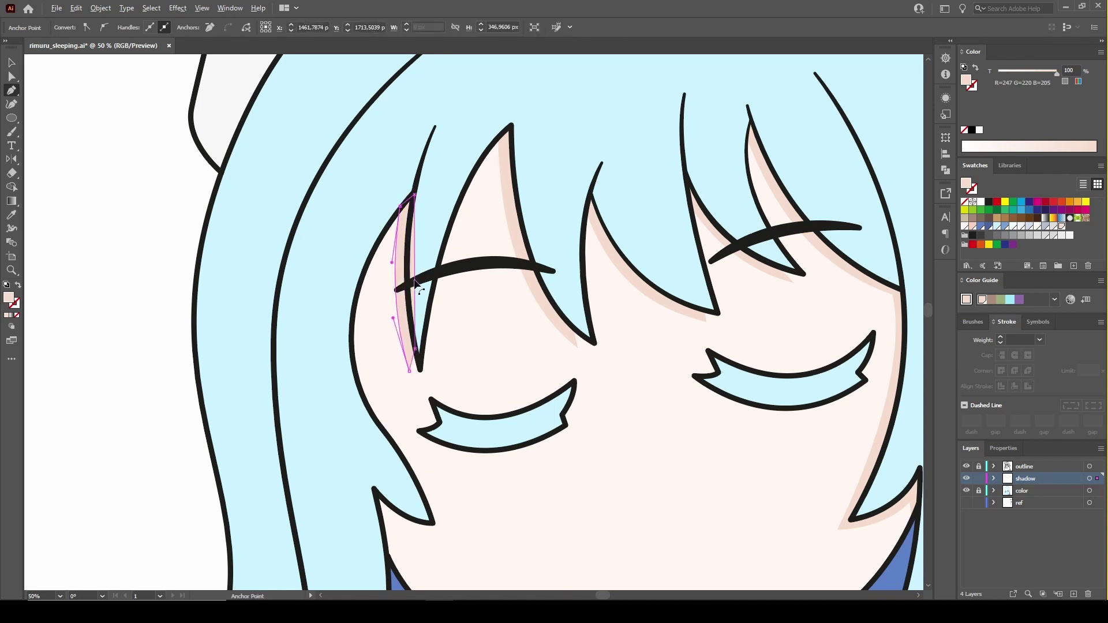
pyautogui.keyDown('ctrl'); pyautogui.click(426, 398); pyautogui.keyUp('ctrl')
# Draw a curved pink shadow band inside the right sleeve cuff
pyautogui.scroll(-2, 577, 389)
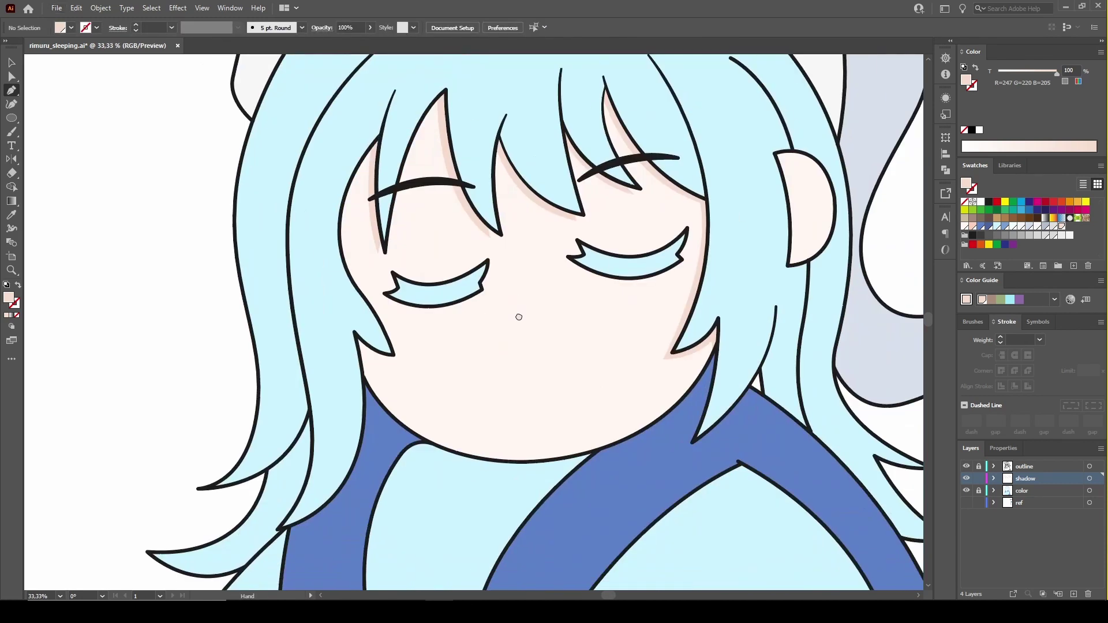
pyautogui.scroll(2, 518, 317)
pyautogui.scroll(1, 403, 349)
pyautogui.moveTo(401, 353)
pyautogui.mouseDown()
pyautogui.moveTo(406, 364)
pyautogui.moveTo(378, 344)
pyautogui.mouseUp()
pyautogui.keyDown('ctrl'); pyautogui.click(453, 398); pyautogui.keyUp('ctrl')
pyautogui.scroll(-3, 452, 397)
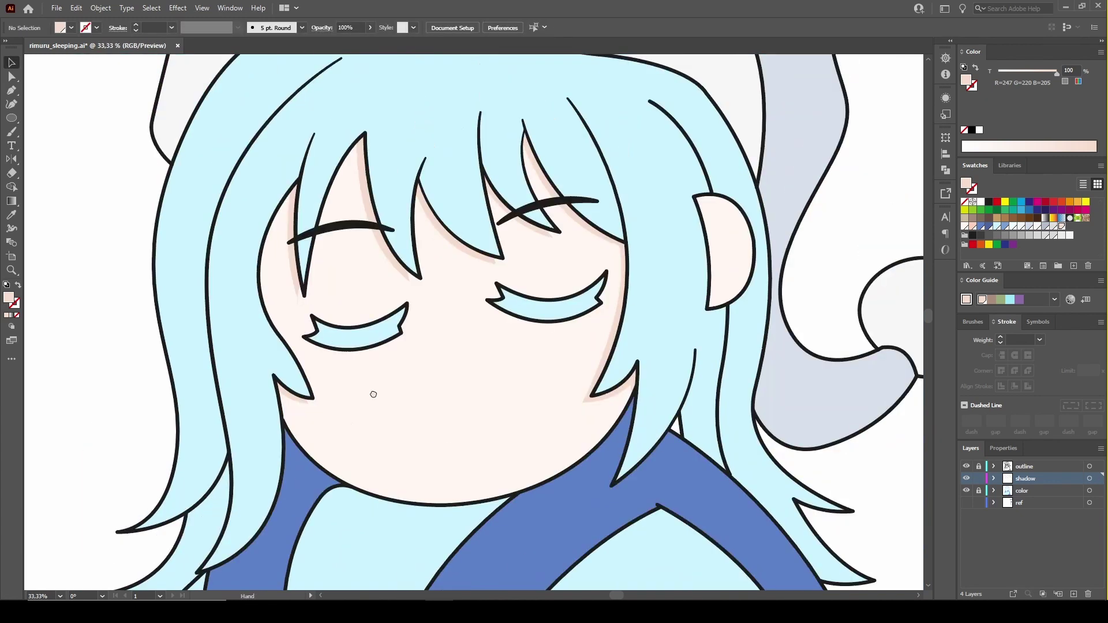
pyautogui.scroll(-5, 568, 407)
pyautogui.press('p')
pyautogui.scroll(2, 569, 407)
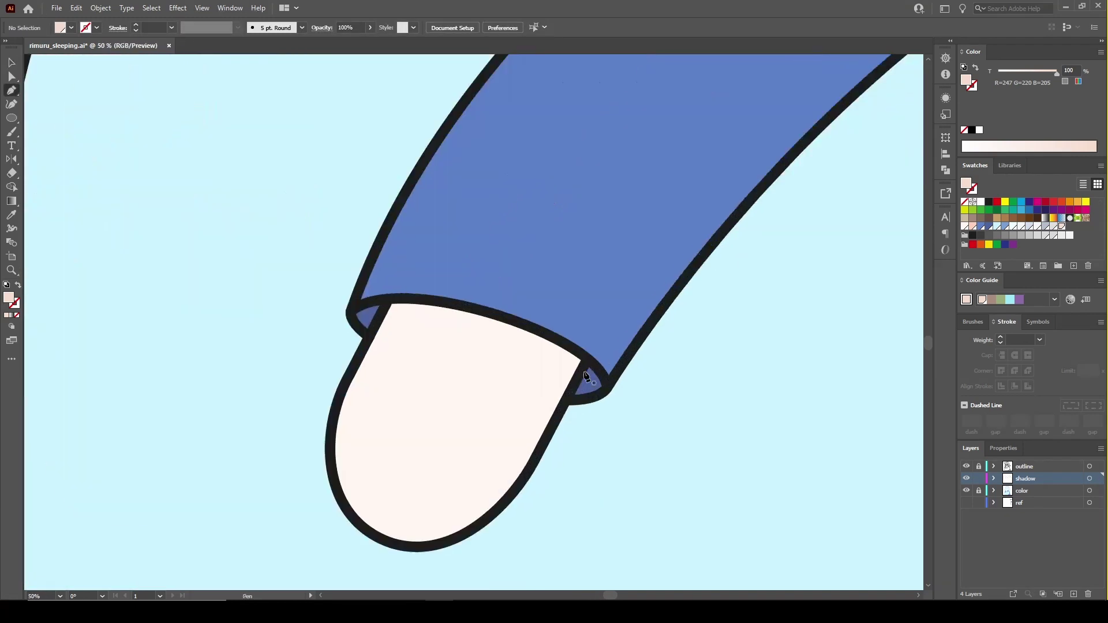
pyautogui.click(577, 379)
pyautogui.click(380, 319)
pyautogui.moveTo(479, 350); pyautogui.dragTo(486, 340)
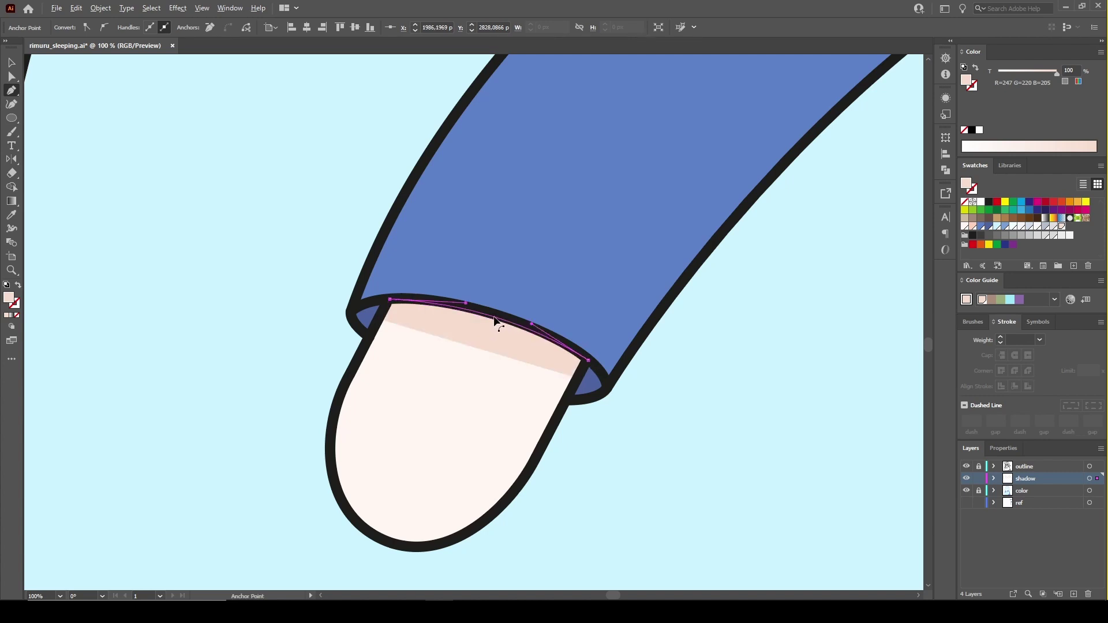
# Add a curved shadow band across the left cuff
pyautogui.press('p')
pyautogui.scroll(-2, 540, 386)
pyautogui.scroll(2, 426, 366)
pyautogui.click(558, 311)
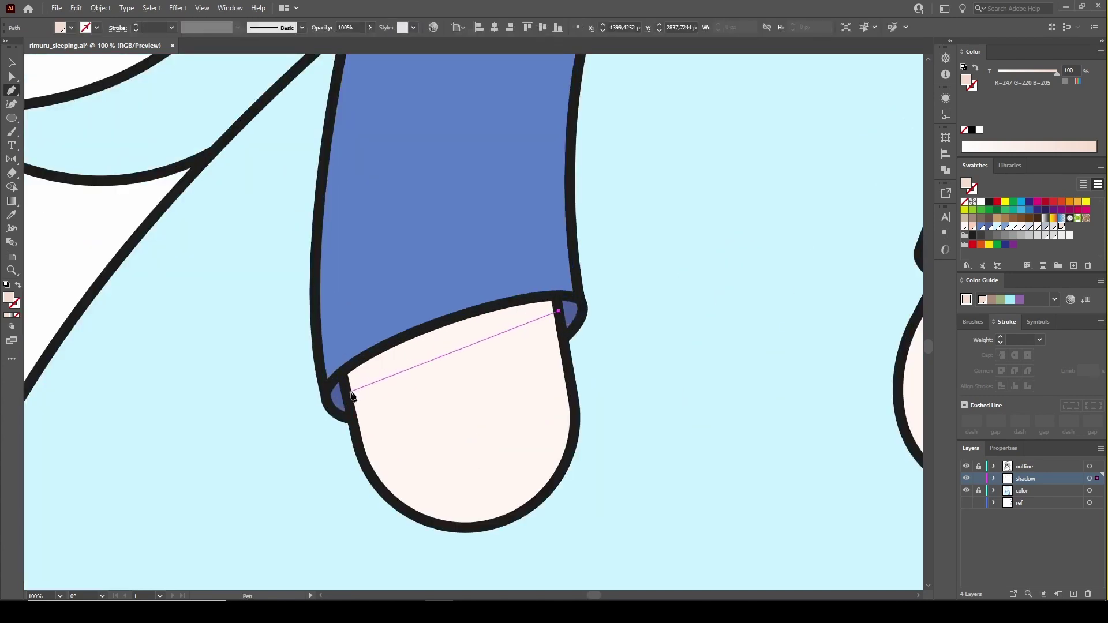
pyautogui.click(342, 374)
pyautogui.click(557, 296)
pyautogui.click(558, 311)
pyautogui.moveTo(448, 352); pyautogui.dragTo(445, 338)
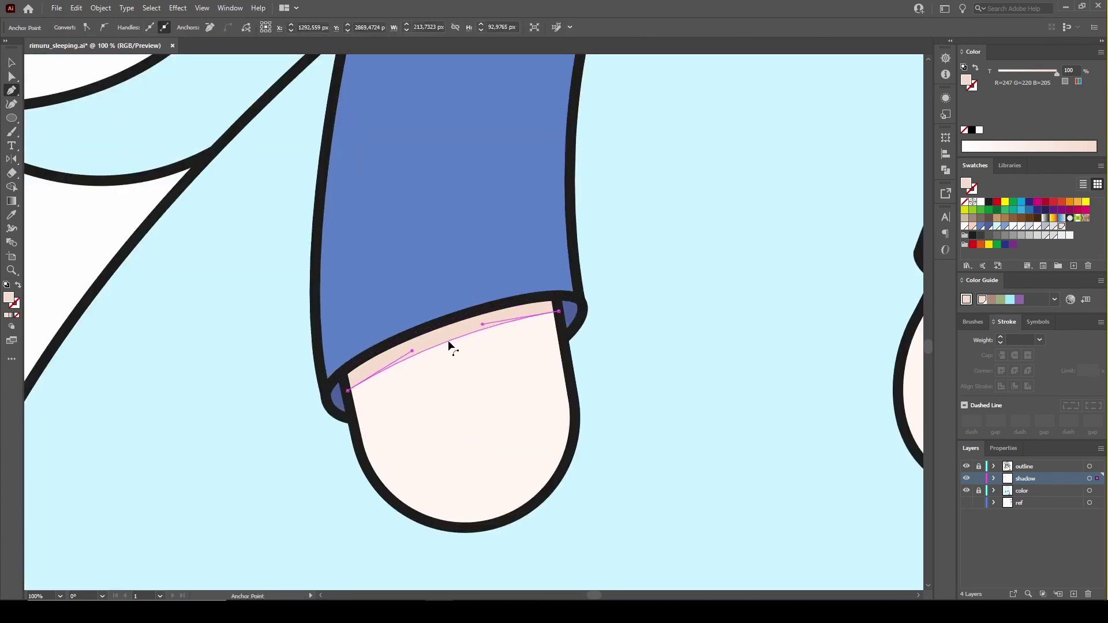
pyautogui.hotkey('ctrl', 'shift', 'a')
pyautogui.scroll(-3, 429, 383)
pyautogui.scroll(2, 536, 307)
# Draw a pale pink shadow along the foot's underside beneath the trouser cuff
pyautogui.press('p')
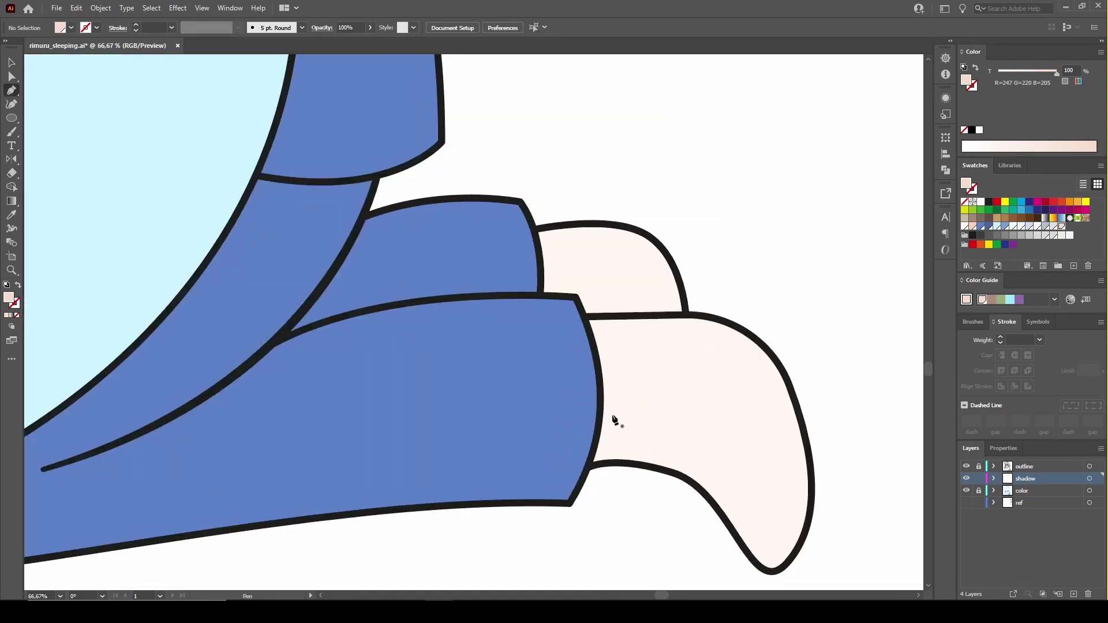
pyautogui.click(770, 570)
pyautogui.click(696, 484)
pyautogui.click(587, 468)
pyautogui.click(597, 435)
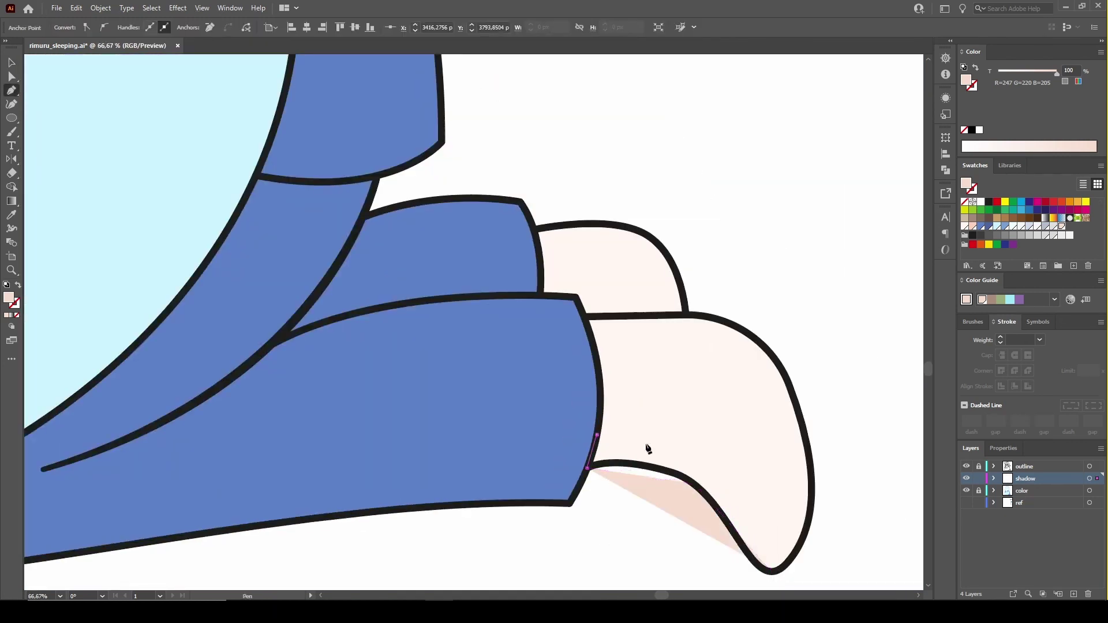
pyautogui.moveTo(709, 454); pyautogui.dragTo(741, 479)
pyautogui.click(770, 570)
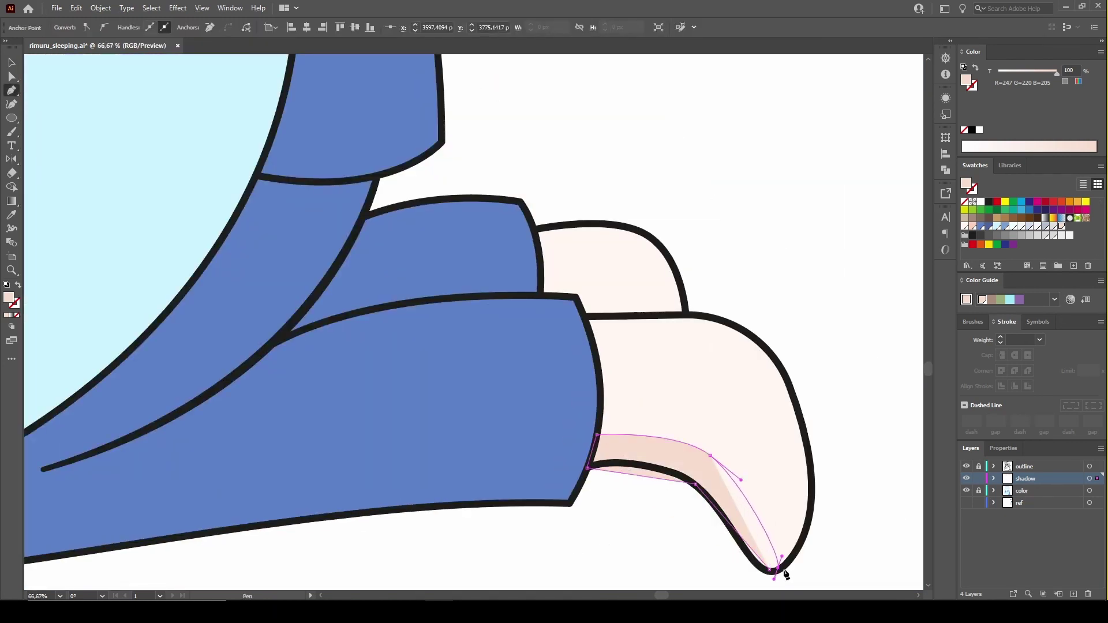
pyautogui.keyDown('ctrl'); pyautogui.click(779, 571); pyautogui.keyUp('ctrl')
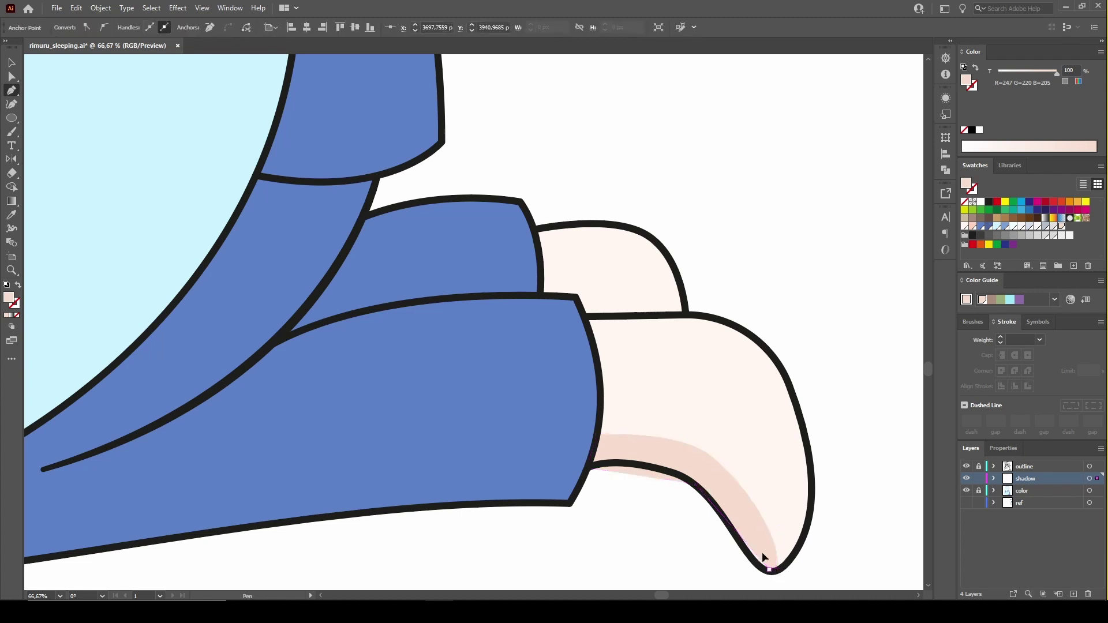
pyautogui.keyDown('ctrl'); pyautogui.click(762, 552); pyautogui.keyUp('ctrl')
pyautogui.keyDown('ctrl'); pyautogui.click(609, 380); pyautogui.keyUp('ctrl')
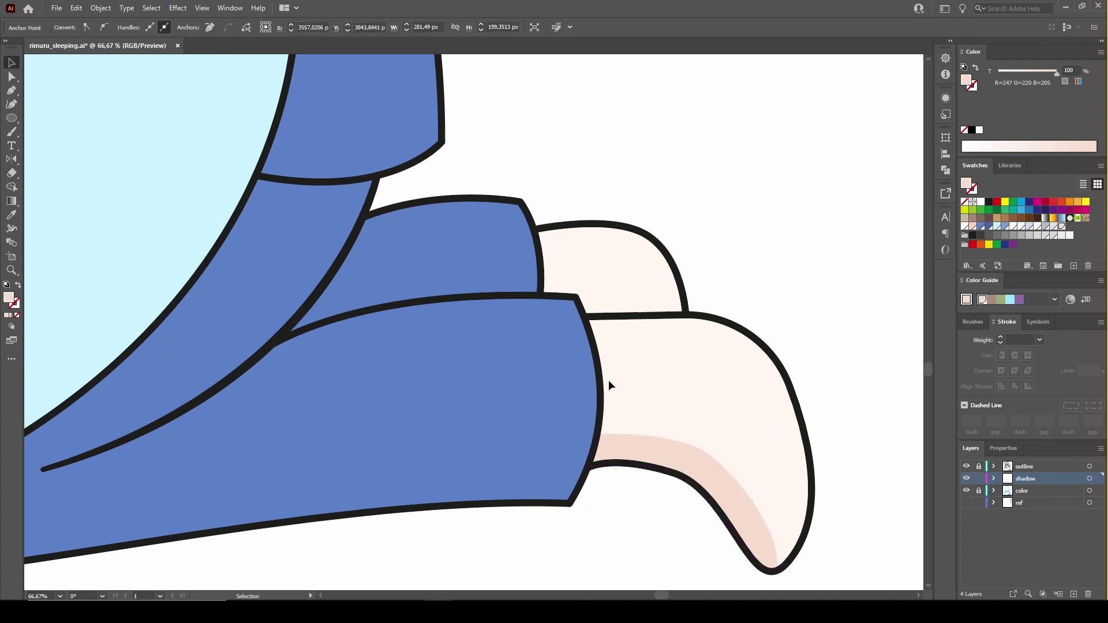
pyautogui.scroll(-3, 649, 386)
pyautogui.scroll(-3, 576, 418)
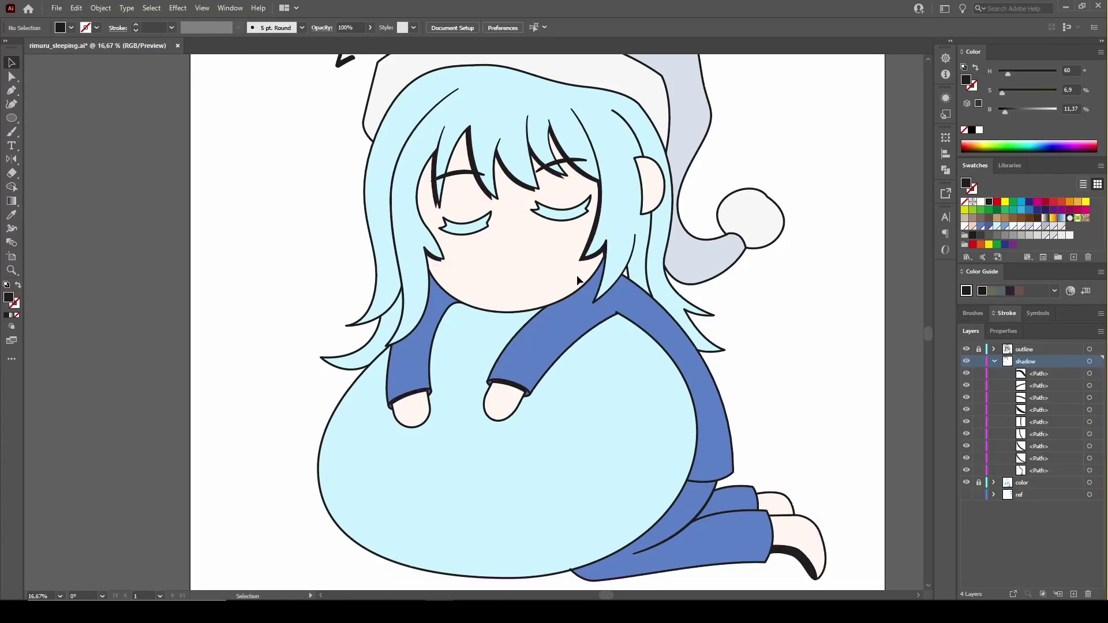
# Draw a closed shadow shape along the neck beside the face edge
pyautogui.scroll(4, 456, 306)
pyautogui.click(488, 298)
pyautogui.moveTo(436, 319); pyautogui.dragTo(436, 324)
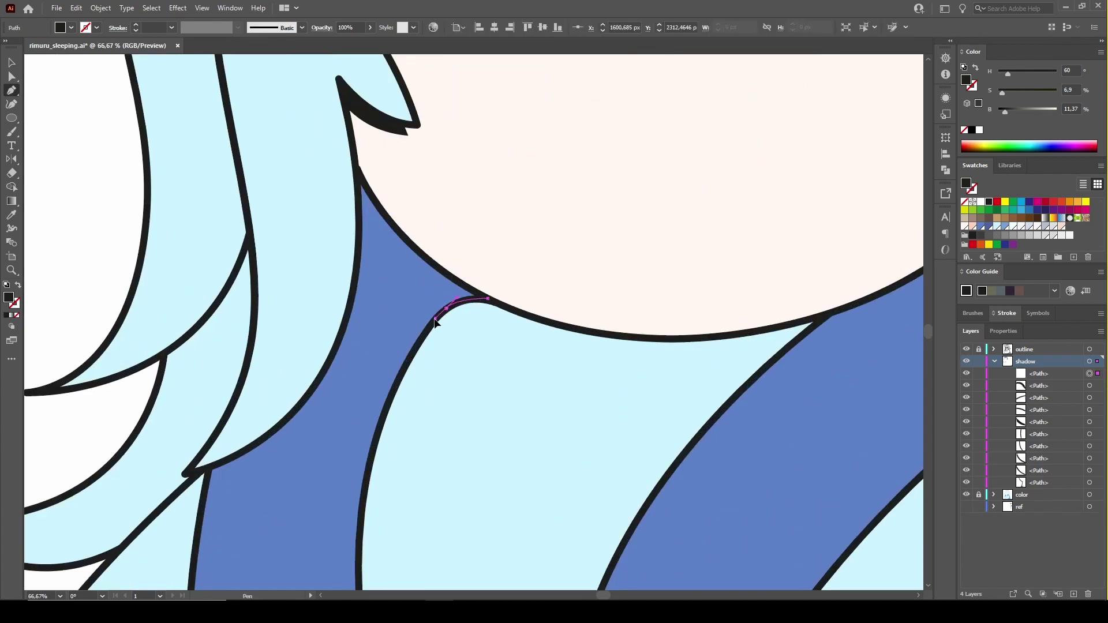
pyautogui.click(359, 221)
pyautogui.click(358, 170)
pyautogui.click(488, 298)
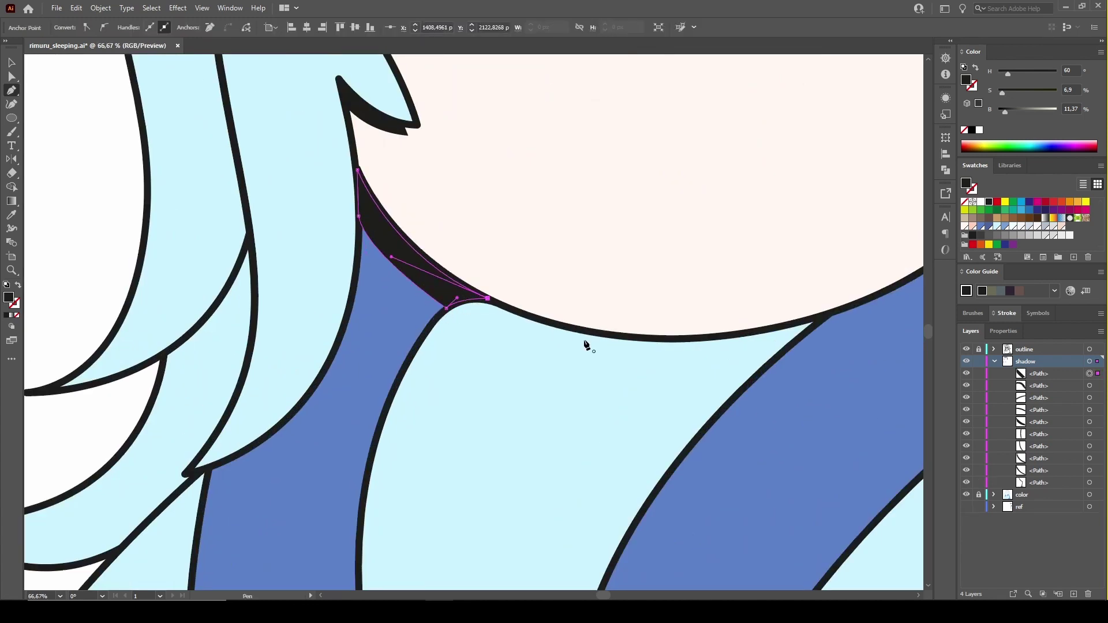
pyautogui.keyDown('ctrl'); pyautogui.click(393, 305); pyautogui.keyUp('ctrl')
# Draw a curved closed shadow shape along the outer edge of the left sleeve
pyautogui.scroll(-4, 393, 305)
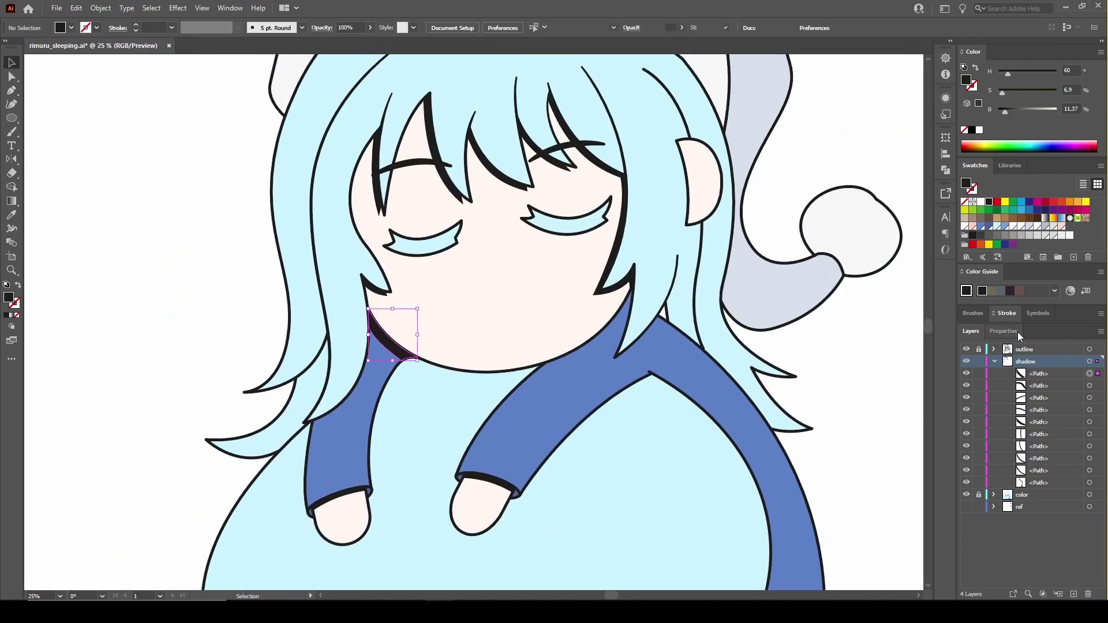
pyautogui.scroll(4, 361, 439)
pyautogui.click(250, 466)
pyautogui.moveTo(264, 226); pyautogui.dragTo(225, 386)
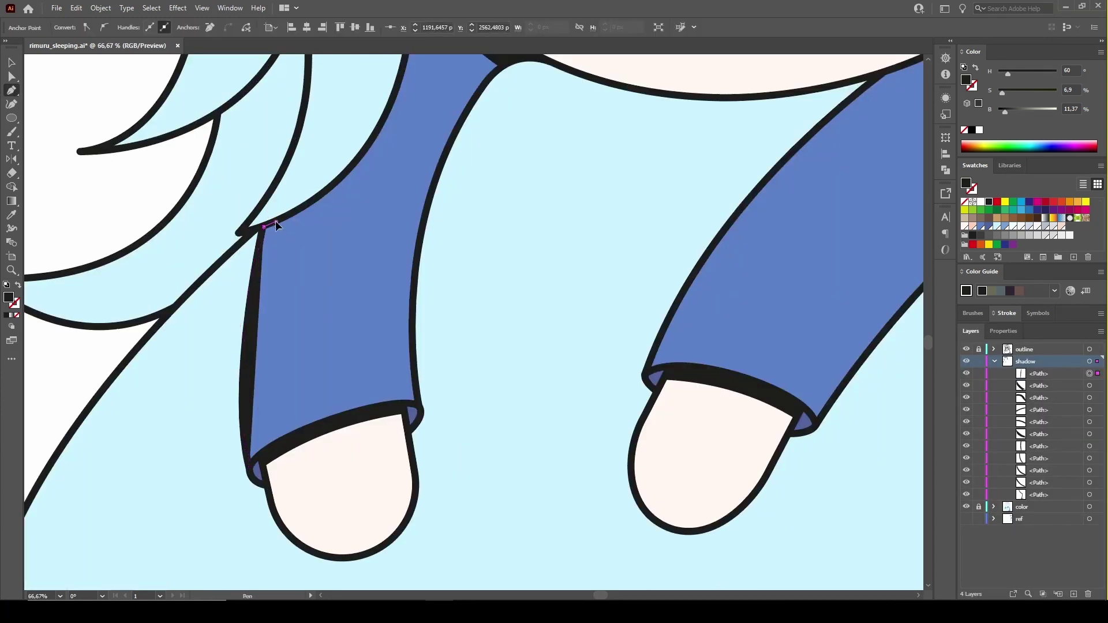
pyautogui.click(276, 223)
pyautogui.moveTo(262, 450); pyautogui.dragTo(279, 513)
pyautogui.click(250, 466)
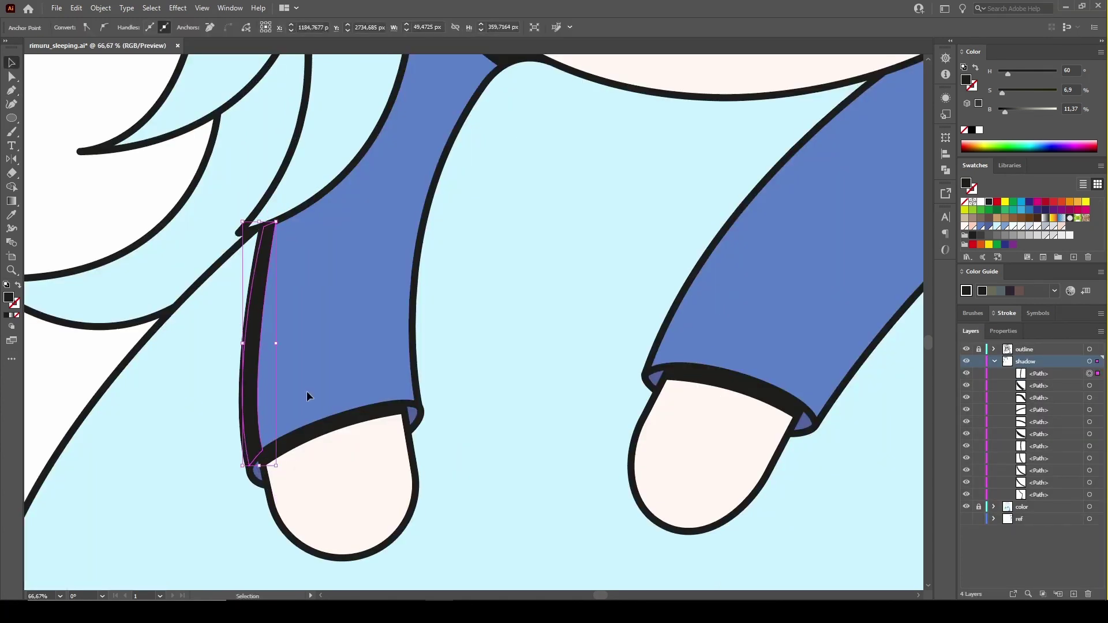
pyautogui.press('v')
pyautogui.click(306, 390)
# With no fill, draw a curved shadow path along the right sleeve's top edge under the chin
pyautogui.scroll(-3, 479, 339)
pyautogui.scroll(2, 479, 340)
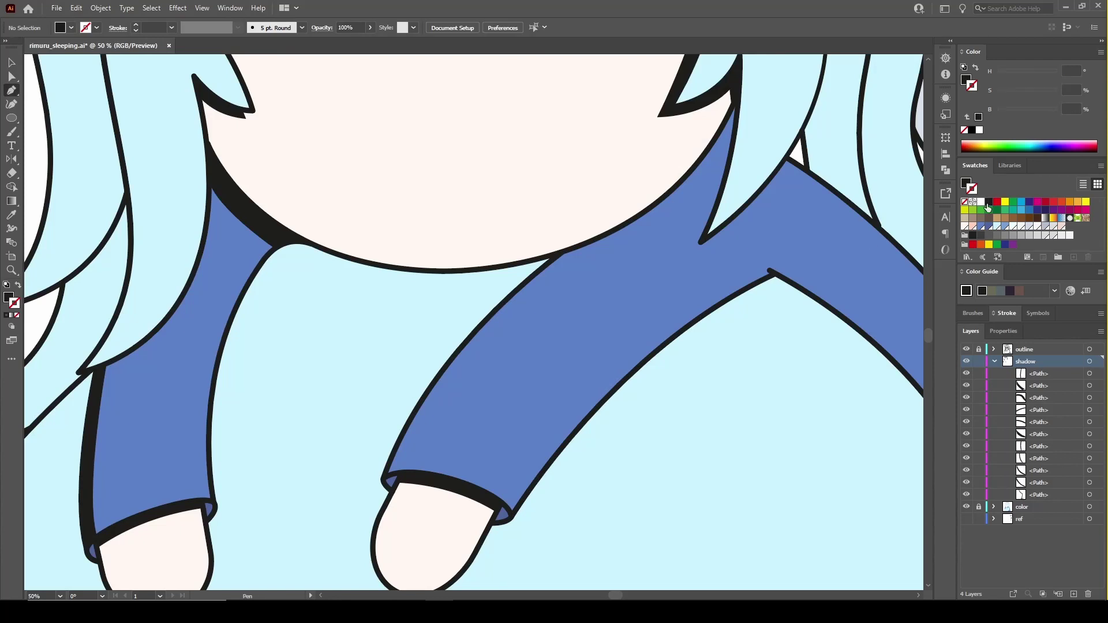
pyautogui.click(965, 201)
pyautogui.click(687, 235)
pyautogui.moveTo(710, 149); pyautogui.dragTo(711, 179)
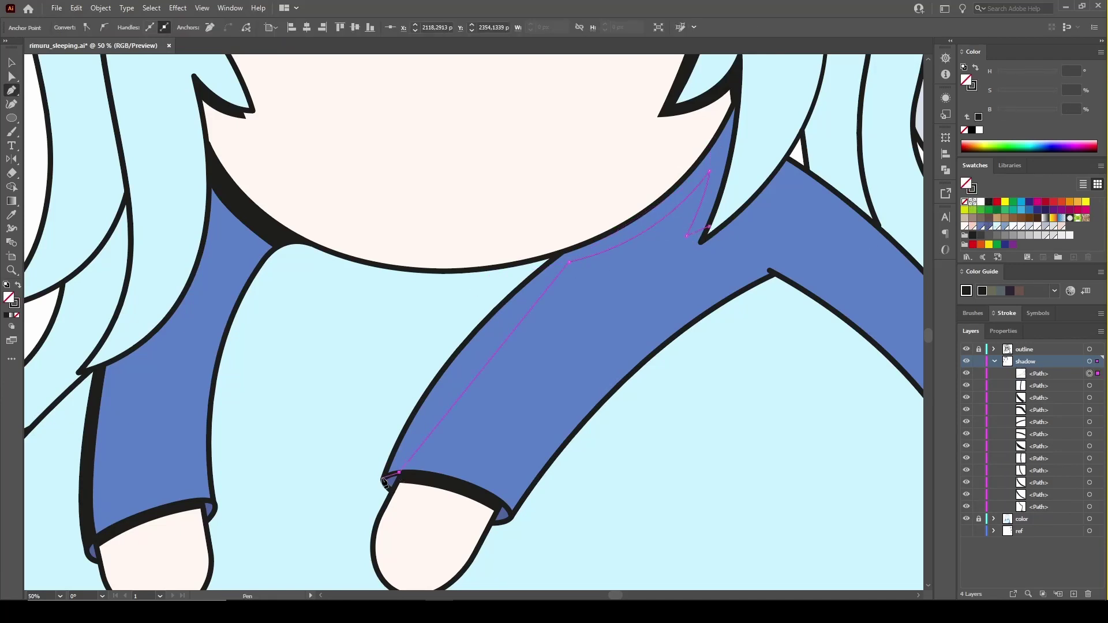
pyautogui.click(383, 478)
pyautogui.click(563, 251)
pyautogui.moveTo(735, 99); pyautogui.dragTo(739, 175)
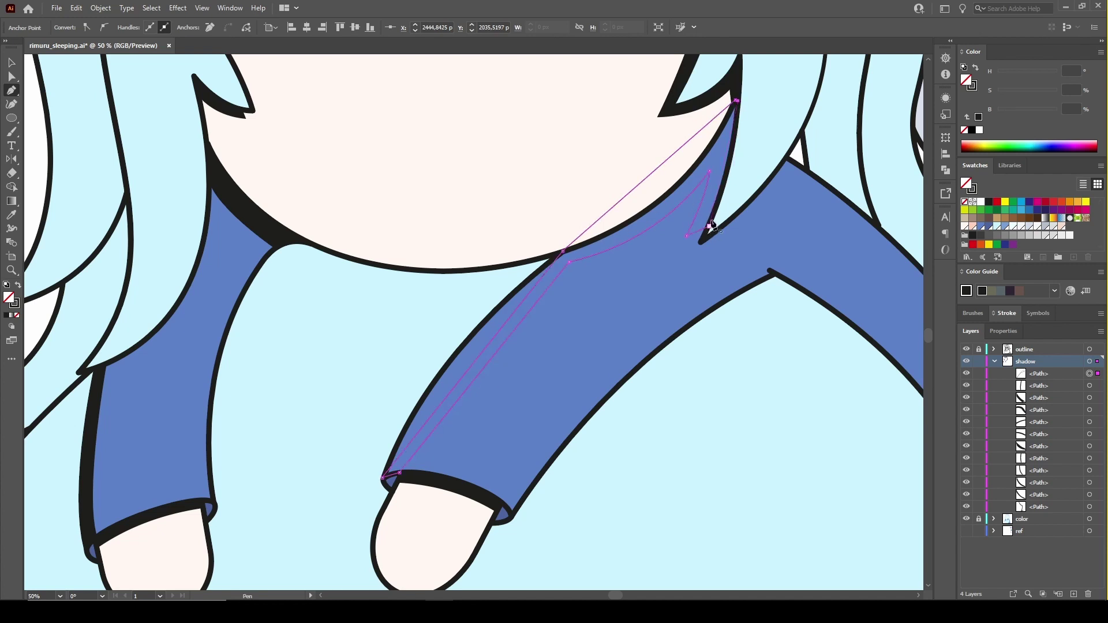
pyautogui.moveTo(649, 176); pyautogui.dragTo(647, 215)
pyautogui.moveTo(507, 330); pyautogui.dragTo(454, 373)
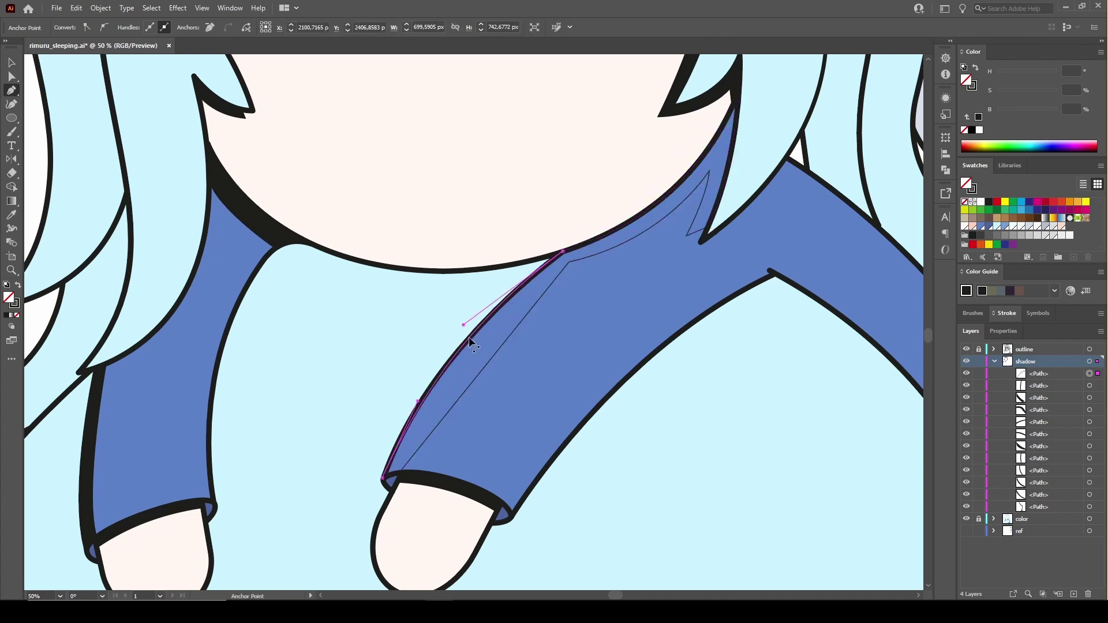
# Swap fill and stroke so the right sleeve shadow becomes solid black
pyautogui.press('v')
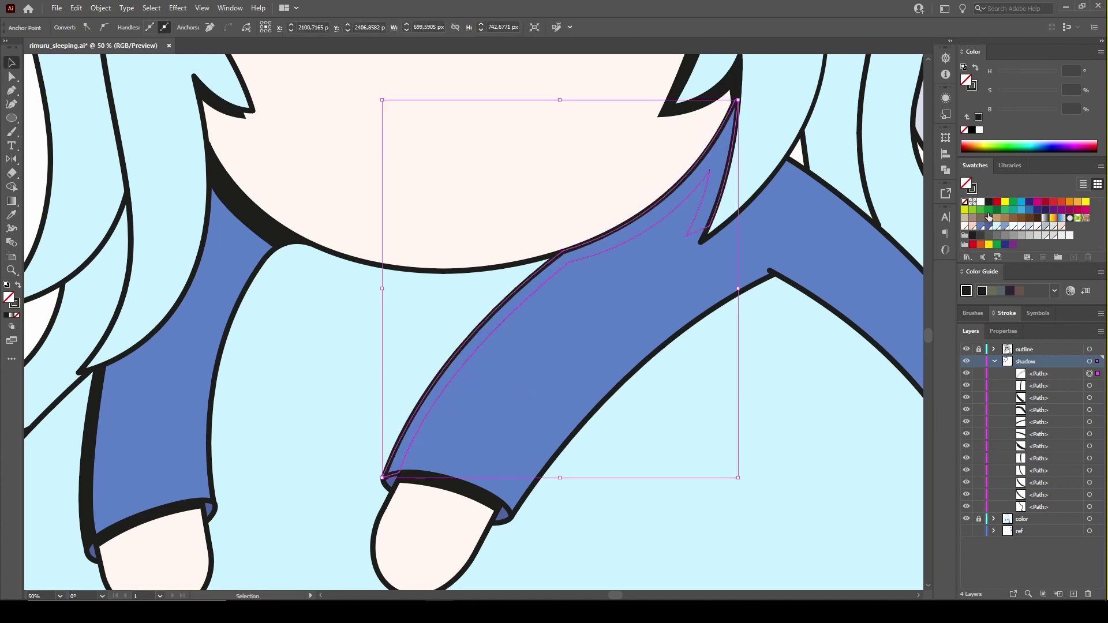
pyautogui.hotkey('shift', 'x')
pyautogui.moveTo(838, 354)
pyautogui.mouseDown()
pyautogui.moveTo(667, 389)
pyautogui.moveTo(576, 324)
pyautogui.mouseUp()
pyautogui.hotkey('ctrl', '-')
pyautogui.hotkey('ctrl', '+')
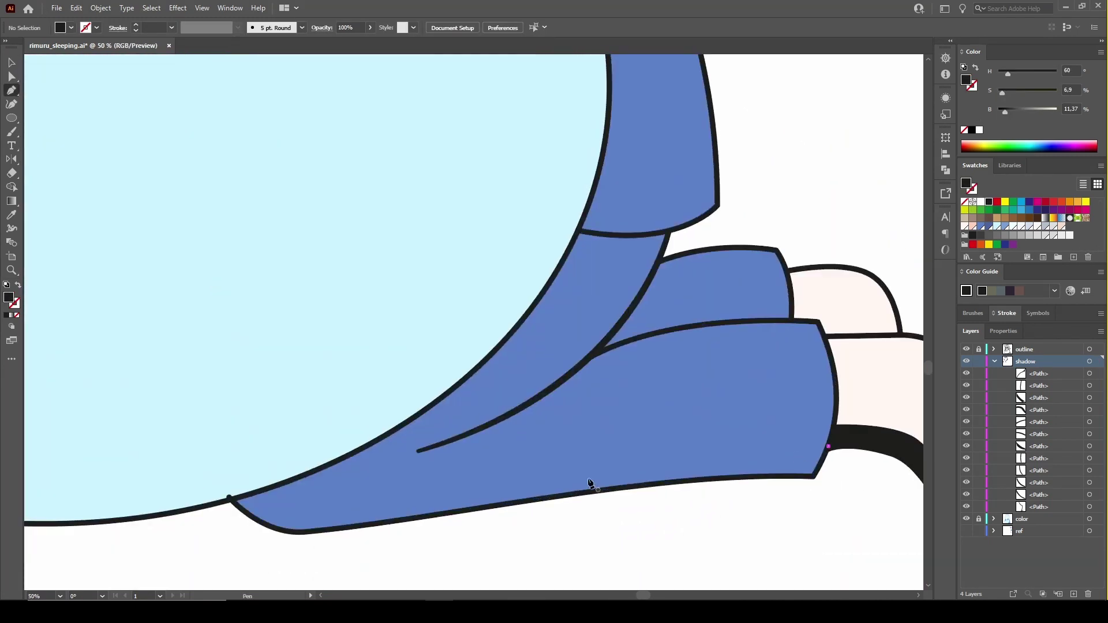
# Draw a dark shadow band along the underside of the folded leg, curving its top edge
pyautogui.click(307, 512)
pyautogui.moveTo(171, 569); pyautogui.dragTo(128, 571)
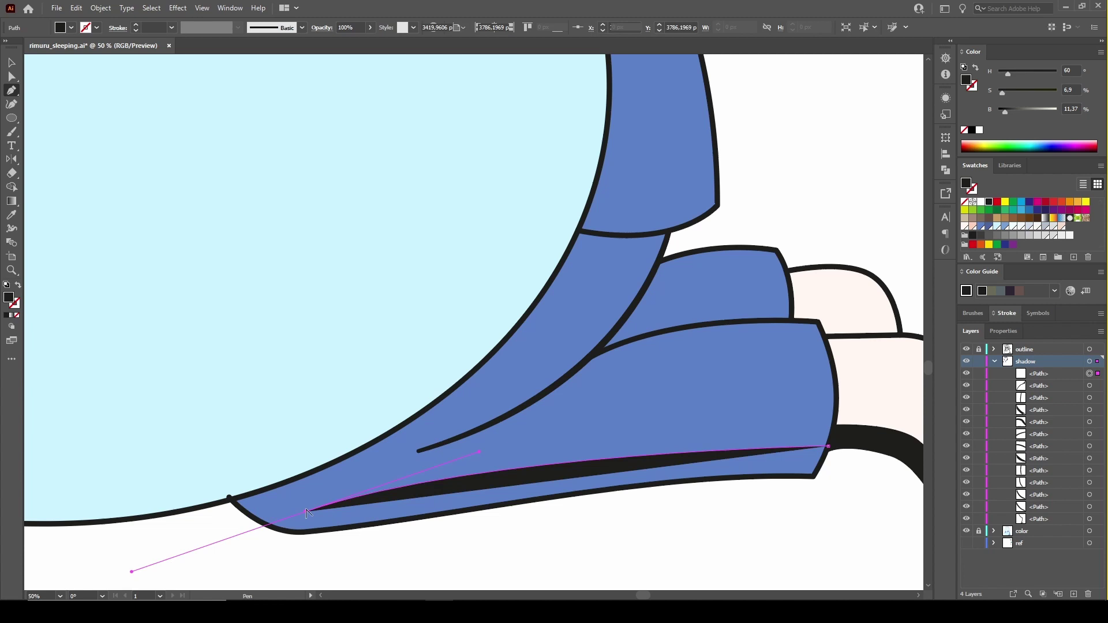
pyautogui.click(268, 486)
pyautogui.click(230, 501)
pyautogui.click(303, 532)
pyautogui.click(720, 479)
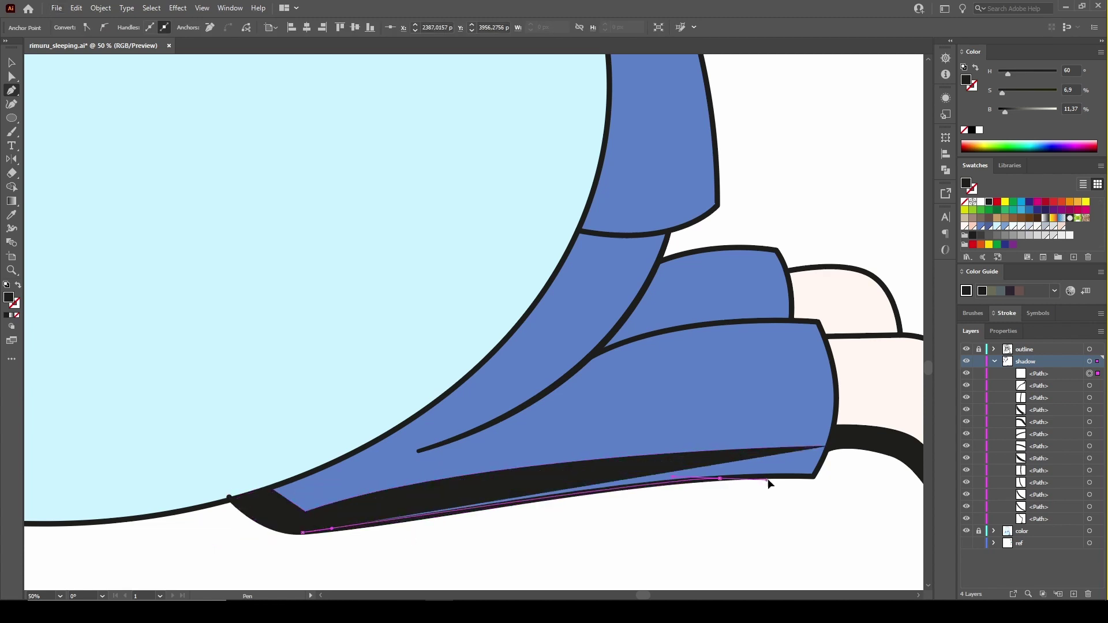
pyautogui.click(813, 477)
pyautogui.click(828, 447)
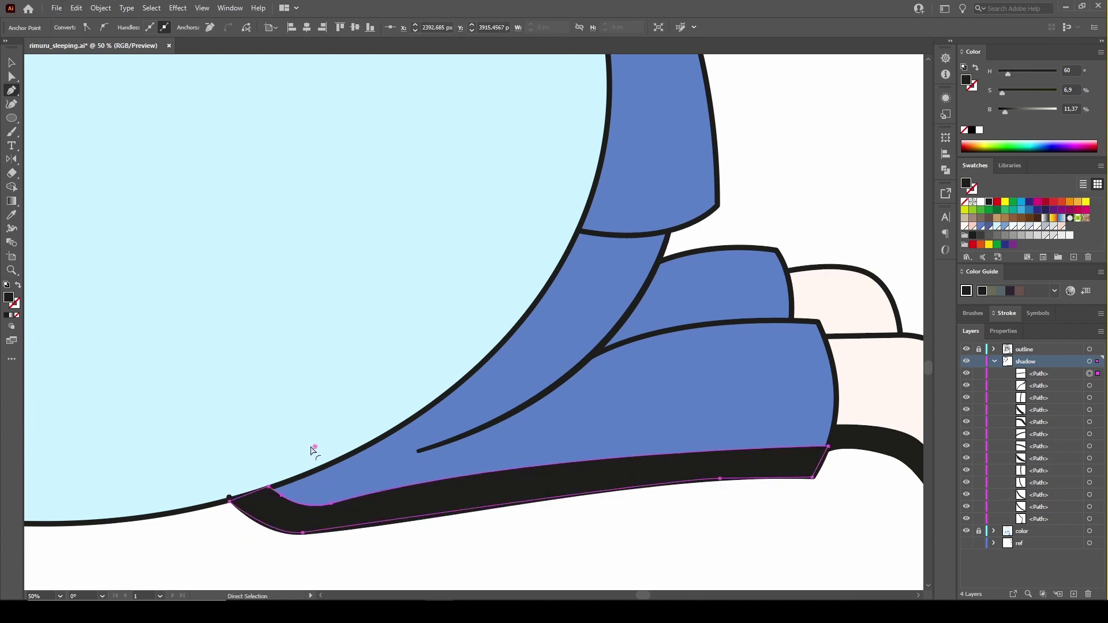
pyautogui.moveTo(315, 447); pyautogui.dragTo(599, 437)
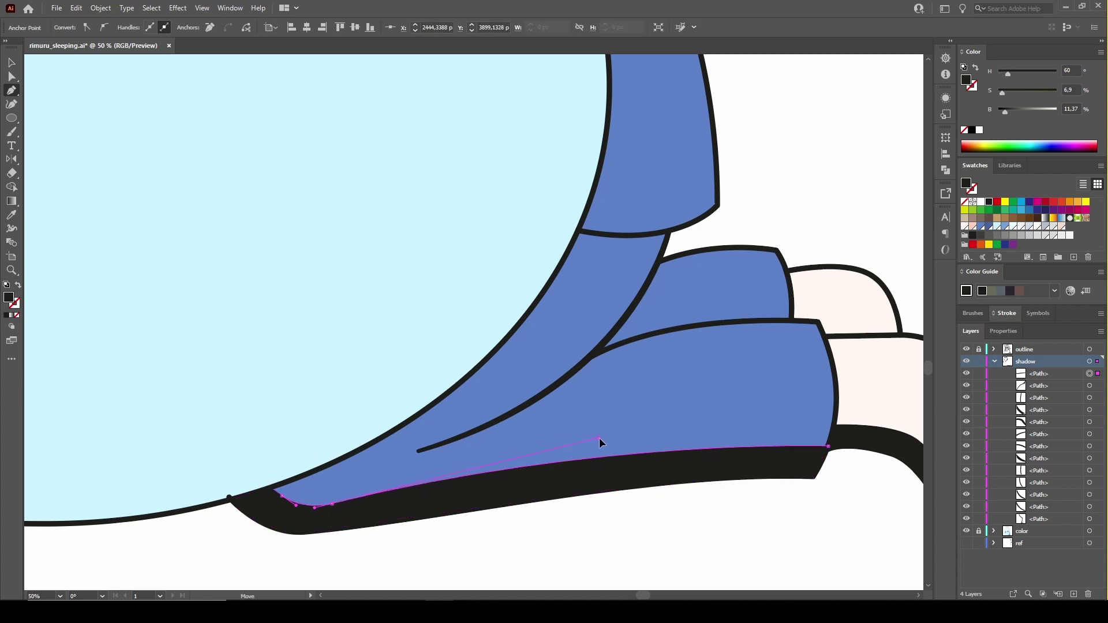
pyautogui.hotkey('ctrl', 'shift', 'a')
pyautogui.press('v')
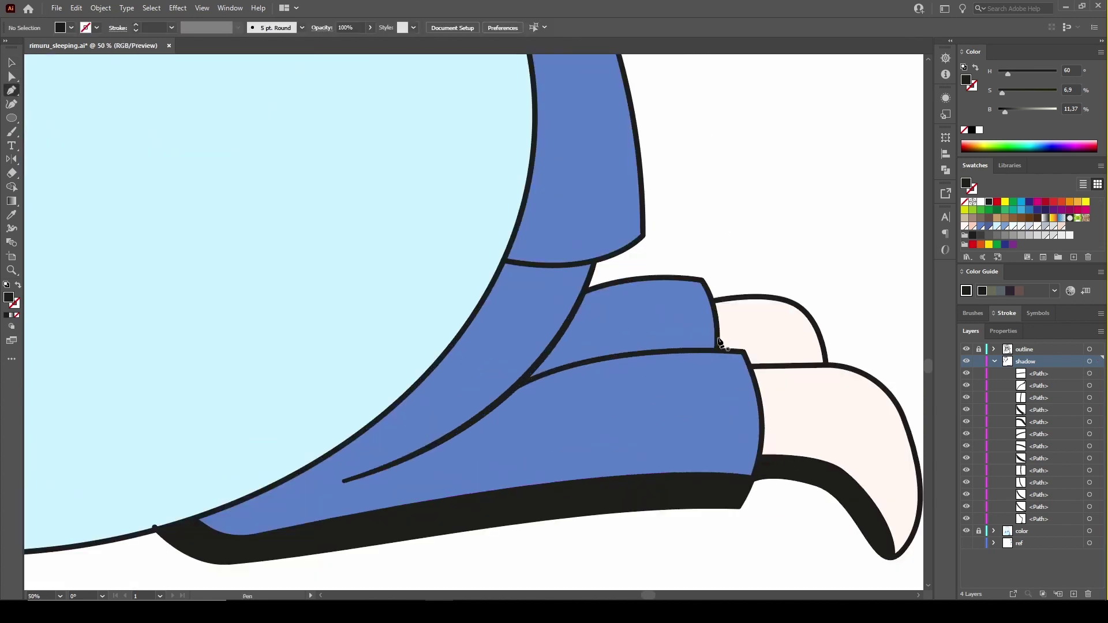
# Add a curved shadow band between the two leg pieces at the knee fold
pyautogui.click(716, 337)
pyautogui.click(545, 354)
pyautogui.click(520, 384)
pyautogui.click(745, 352)
pyautogui.click(716, 337)
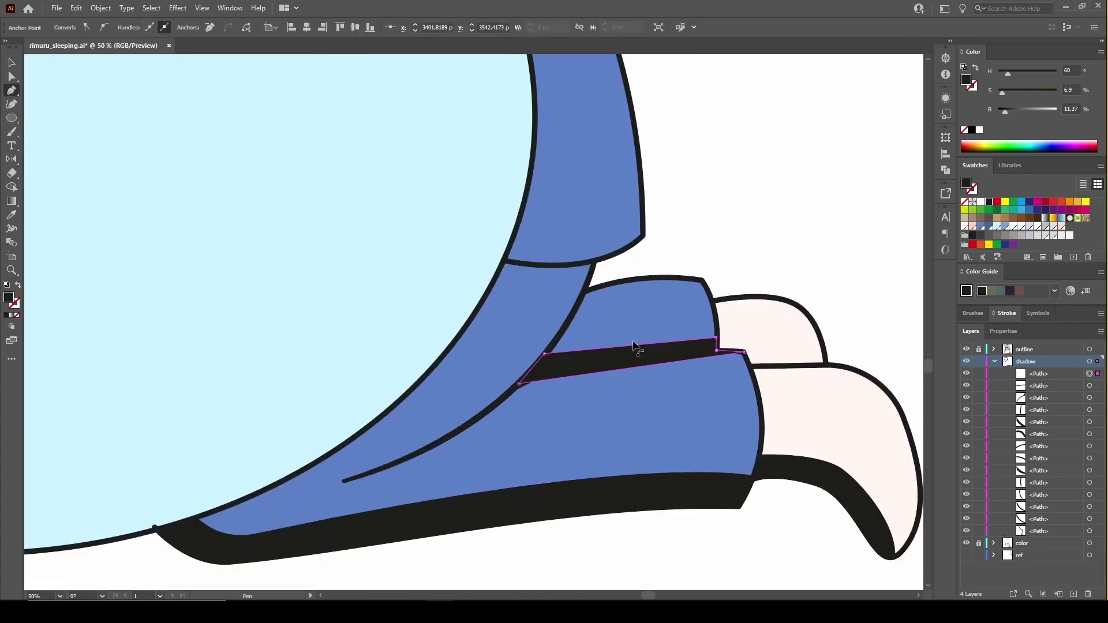
pyautogui.moveTo(605, 369); pyautogui.dragTo(598, 359)
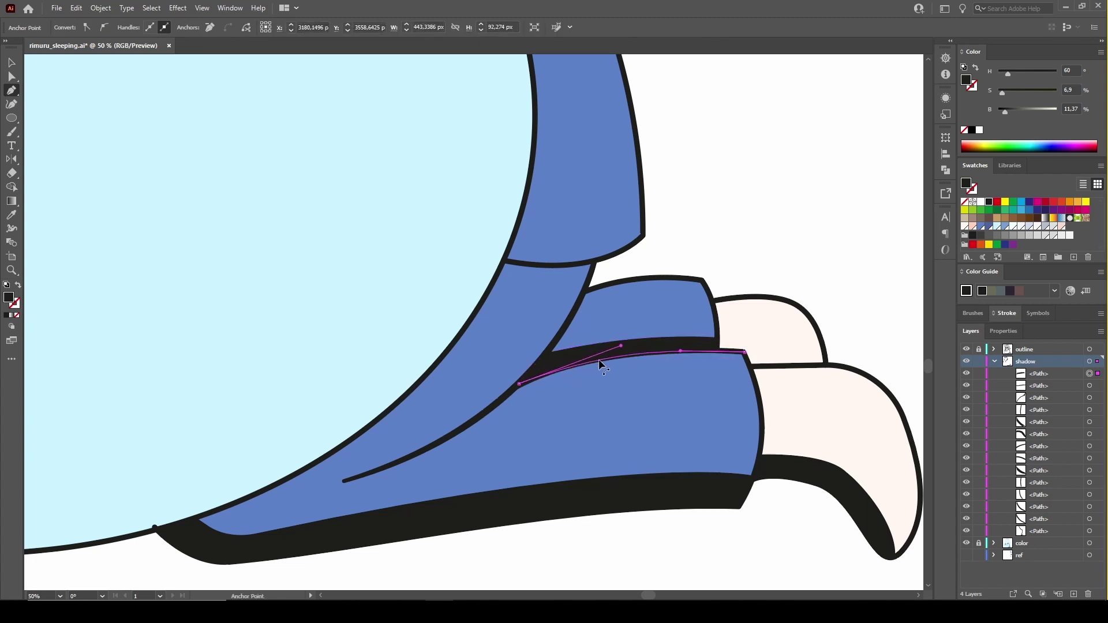
pyautogui.press('v')
pyautogui.hotkey('ctrl', 'shift', 'a')
# Add a small four-point shadow where the leg meets the body
pyautogui.hscroll(-2, 664, 294)
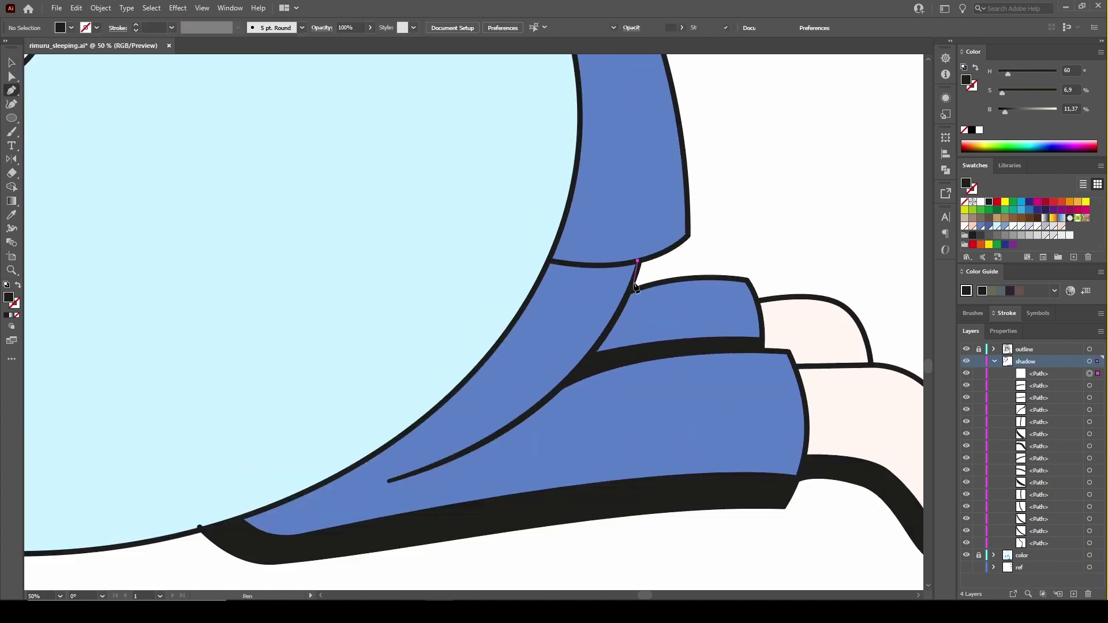
pyautogui.click(639, 263)
pyautogui.click(635, 278)
pyautogui.click(541, 274)
pyautogui.click(550, 264)
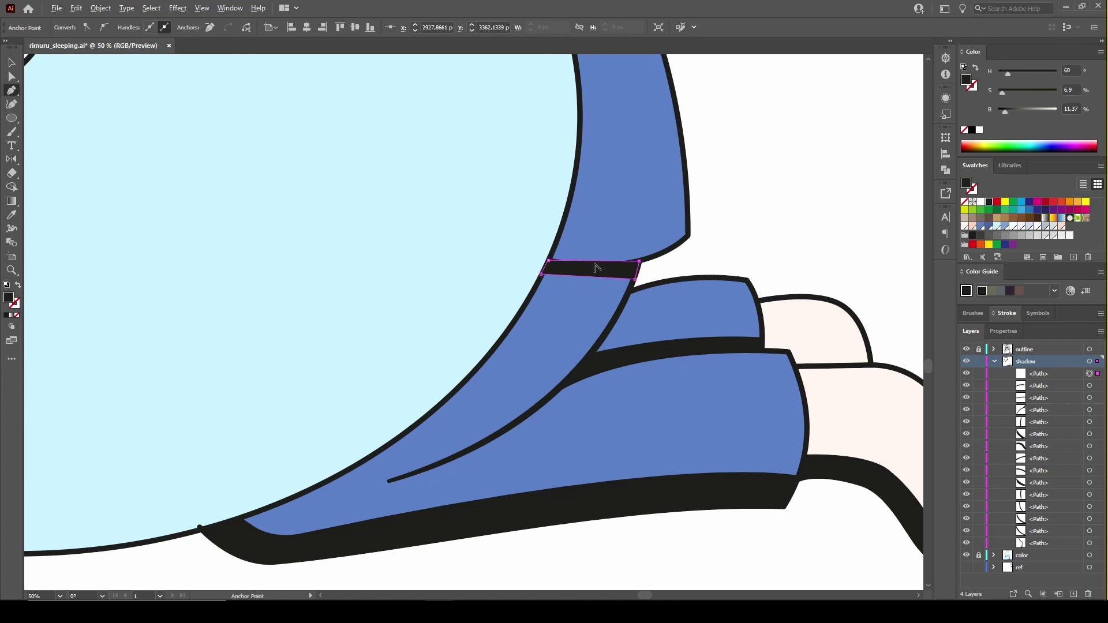
pyautogui.press('v')
pyautogui.hotkey('ctrl', 'shift', 'a')
# Draw a curved shadow shape under a hair strand by the left sleeve
pyautogui.hotkey('ctrl', '0')
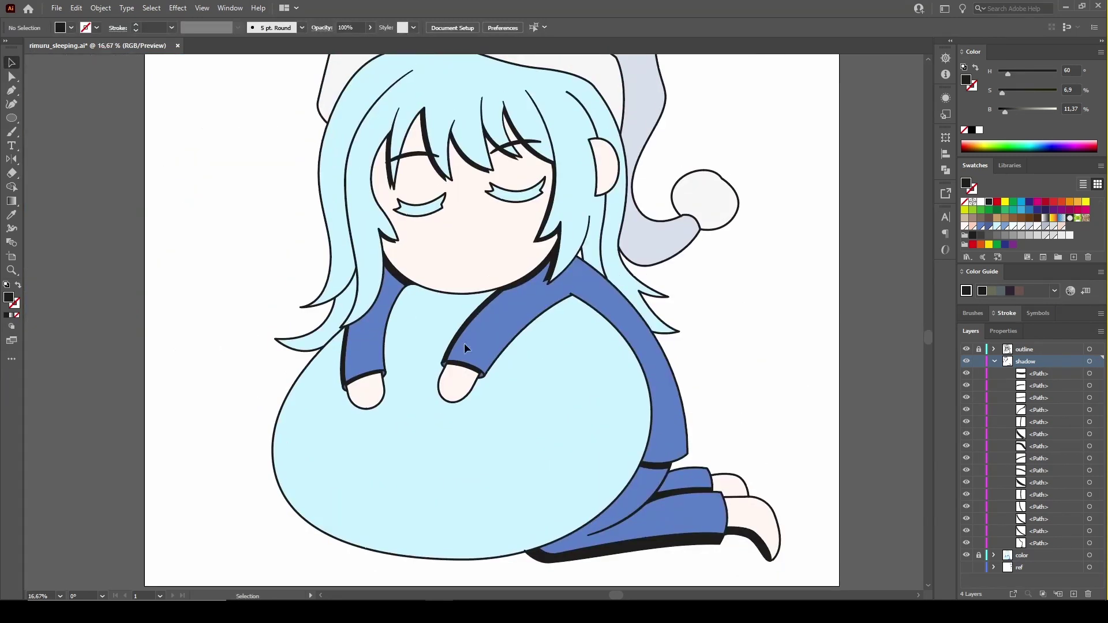
pyautogui.hotkey('ctrl', '=')
pyautogui.hotkey('ctrl', '=')
pyautogui.press('p')
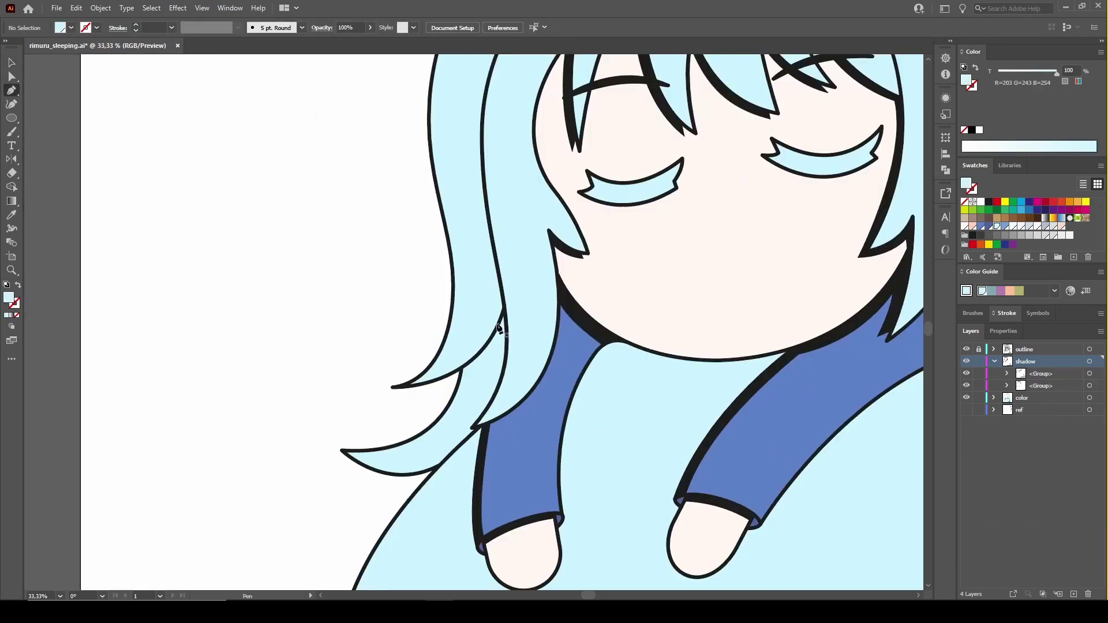
pyautogui.click(497, 325)
pyautogui.hotkey('ctrl', '=')
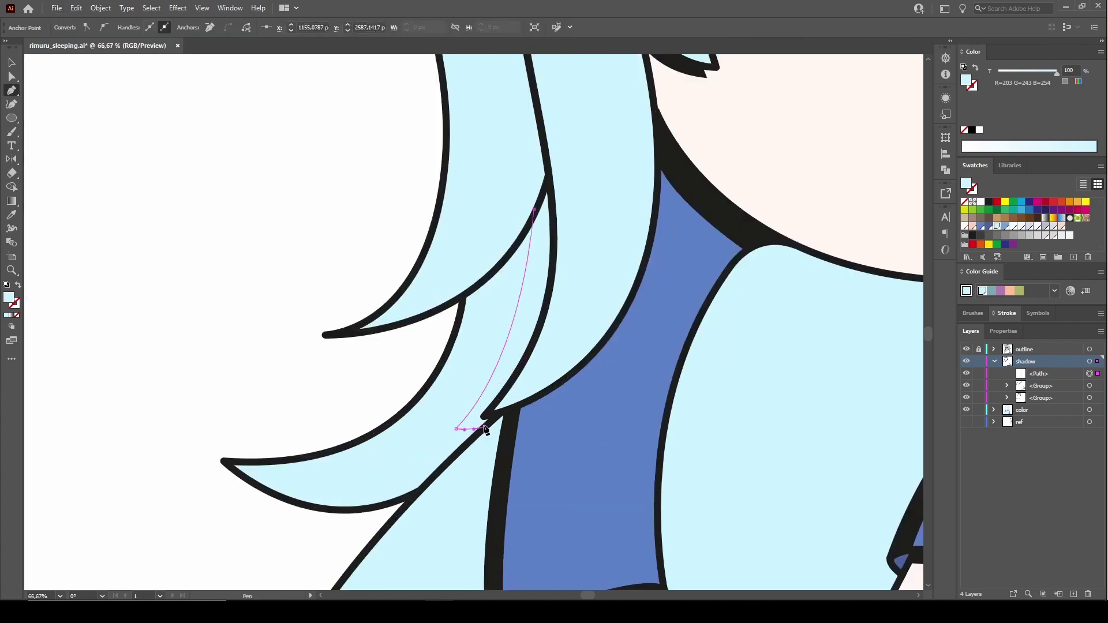
pyautogui.moveTo(549, 178); pyautogui.dragTo(574, 293)
pyautogui.click(484, 417)
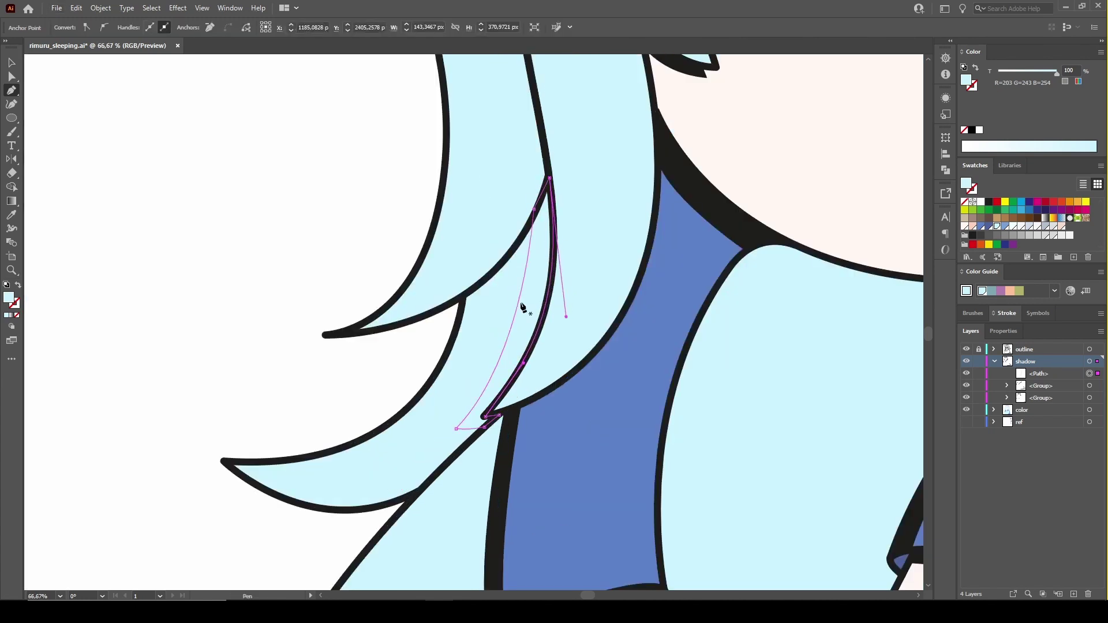
# Fill the hair strand shadow with dark colour
pyautogui.hotkey('ctrl', '-')
pyautogui.press('i')
pyautogui.click(512, 337)
pyautogui.press('p')
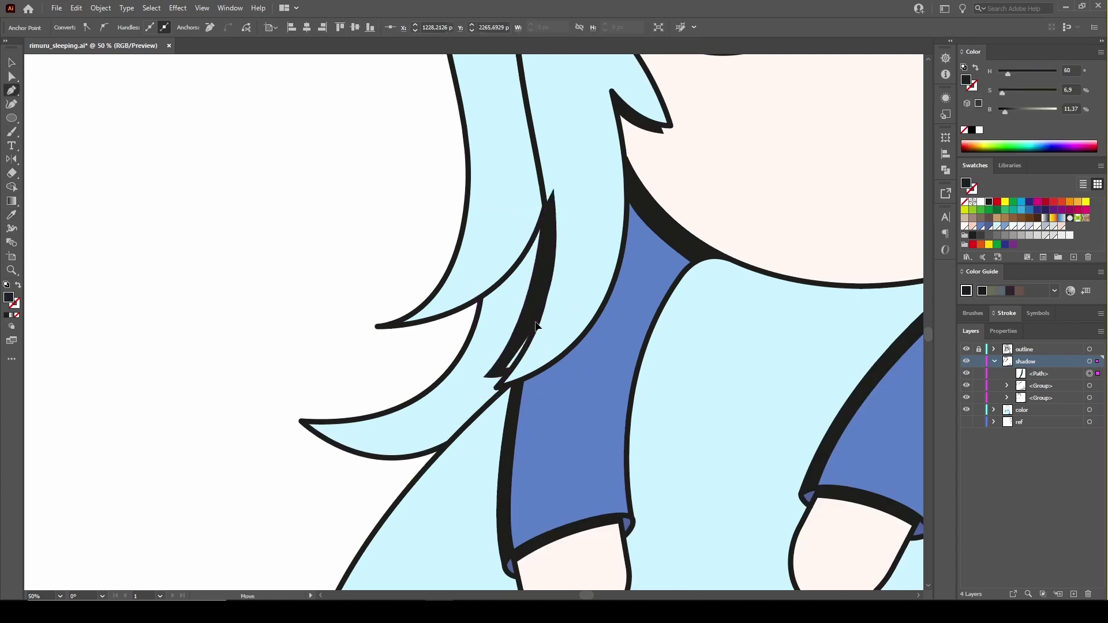
pyautogui.hotkey('ctrl', 'z')
pyautogui.hotkey('ctrl', 'z')
pyautogui.hotkey('ctrl', 'z')
pyautogui.hotkey('ctrl', 'shift', 'z')
pyautogui.hotkey('ctrl', 'shift', 'z')
pyautogui.hotkey('ctrl', 'shift', 'z')
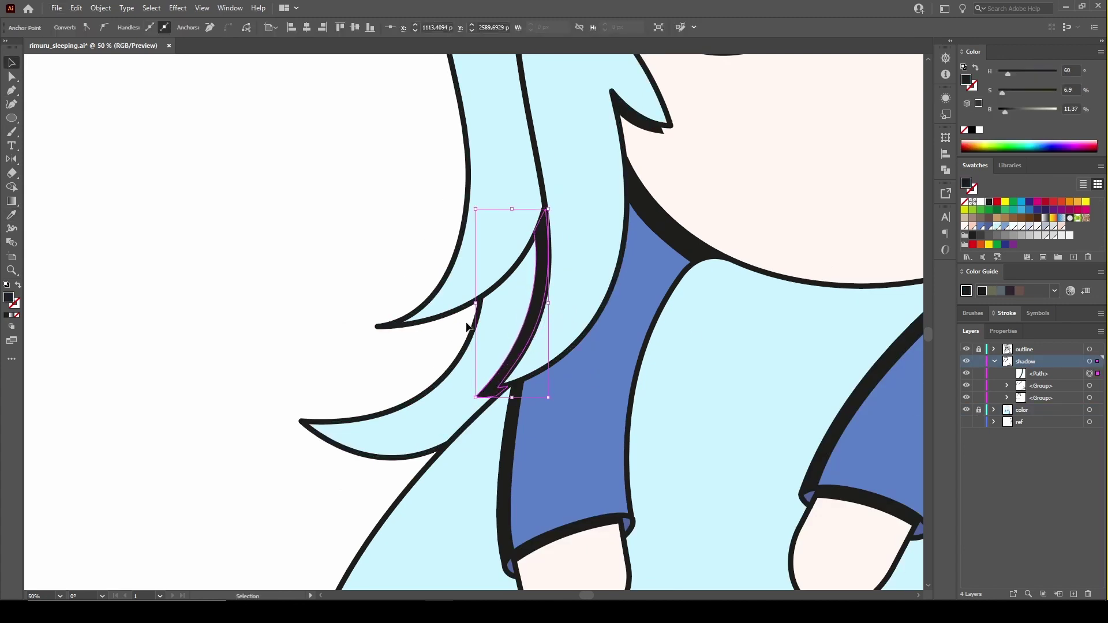
pyautogui.click(451, 394)
# Add a thin triangular shadow along the hair edge
pyautogui.press('p')
pyautogui.click(490, 393)
pyautogui.click(426, 451)
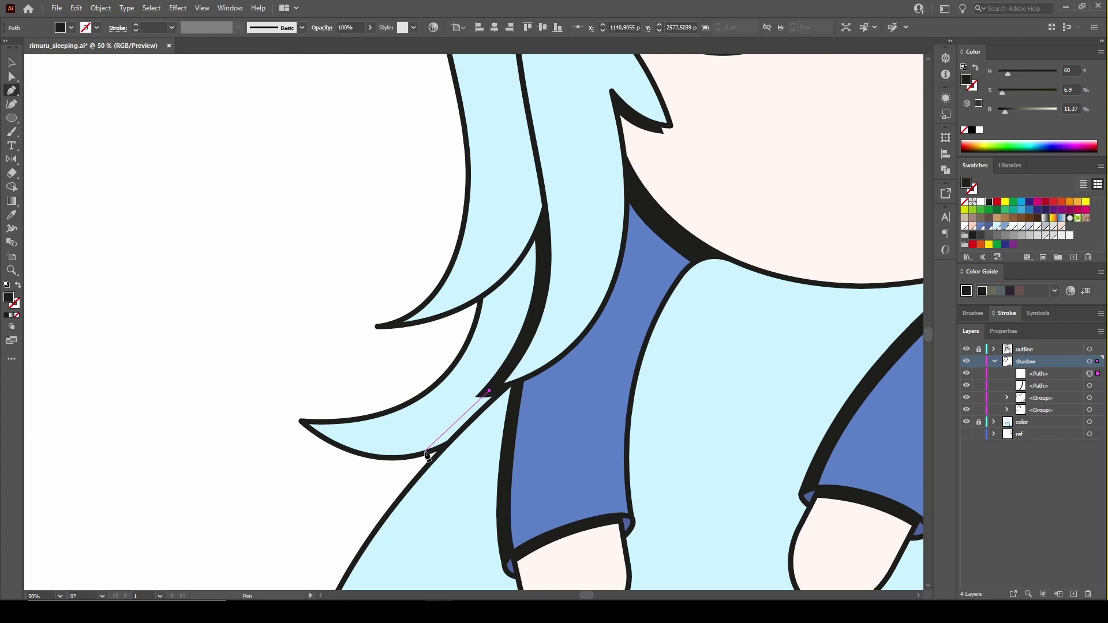
pyautogui.click(497, 397)
pyautogui.keyDown('ctrl'); pyautogui.click(417, 341); pyautogui.keyUp('ctrl')
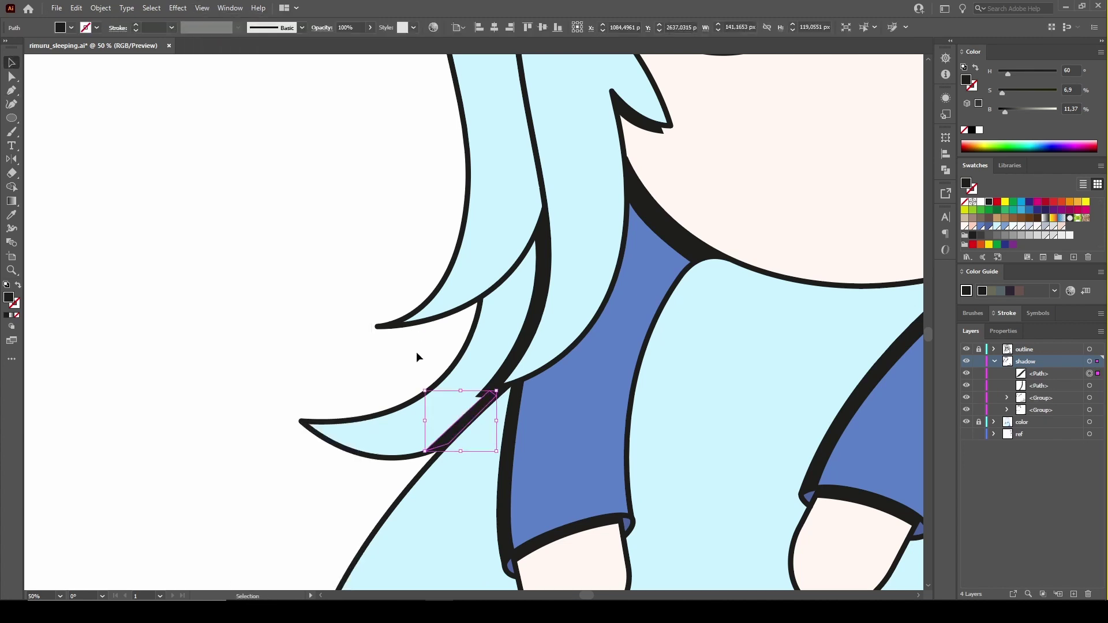
# Draw a thin black shadow stripe along the hair by the face, extending it to the hair's top
pyautogui.hotkey('ctrl', '-')
pyautogui.scroll(3, 578, 87)
pyautogui.click(576, 81)
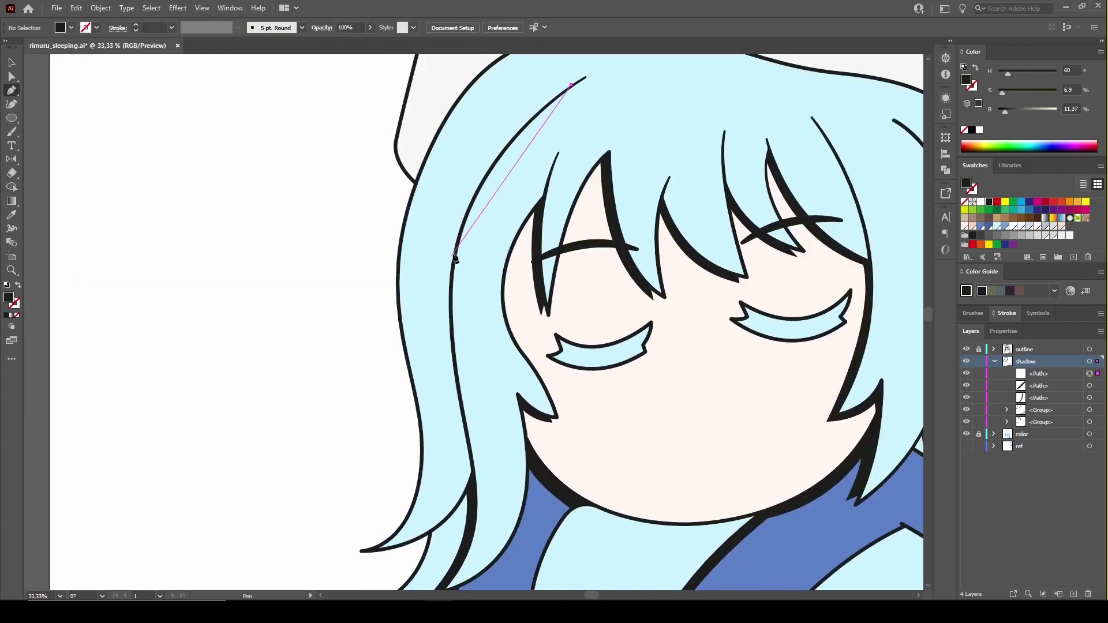
pyautogui.moveTo(456, 243); pyautogui.dragTo(437, 339)
pyautogui.scroll(-2, 437, 340)
pyautogui.moveTo(473, 404); pyautogui.dragTo(465, 421)
pyautogui.moveTo(456, 184); pyautogui.dragTo(430, 248)
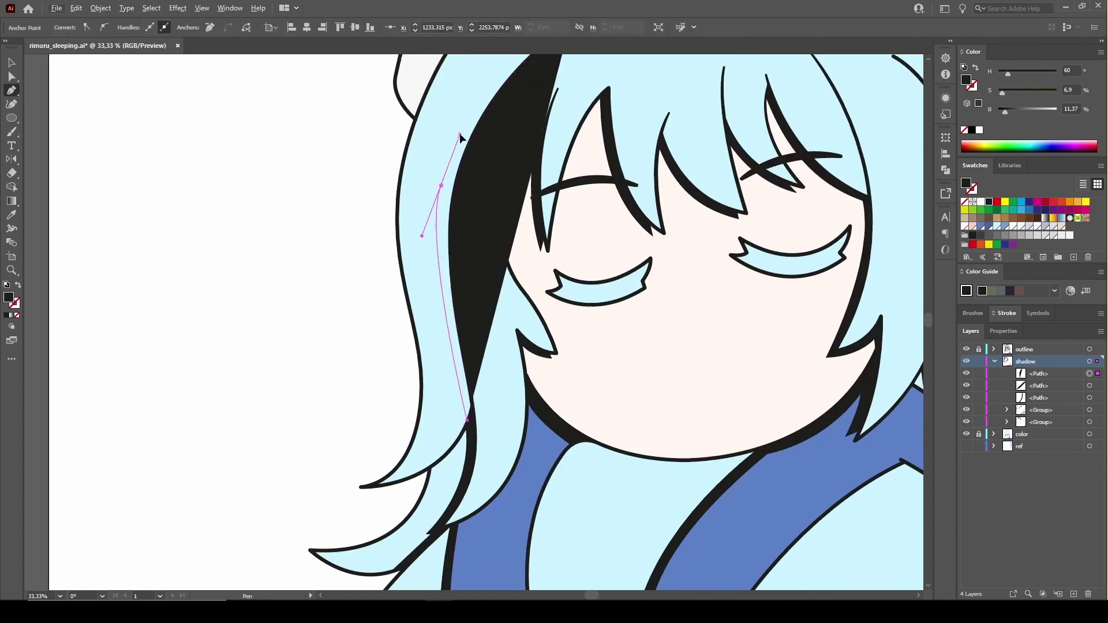
pyautogui.scroll(4, 437, 309)
pyautogui.moveTo(428, 297); pyautogui.dragTo(452, 270)
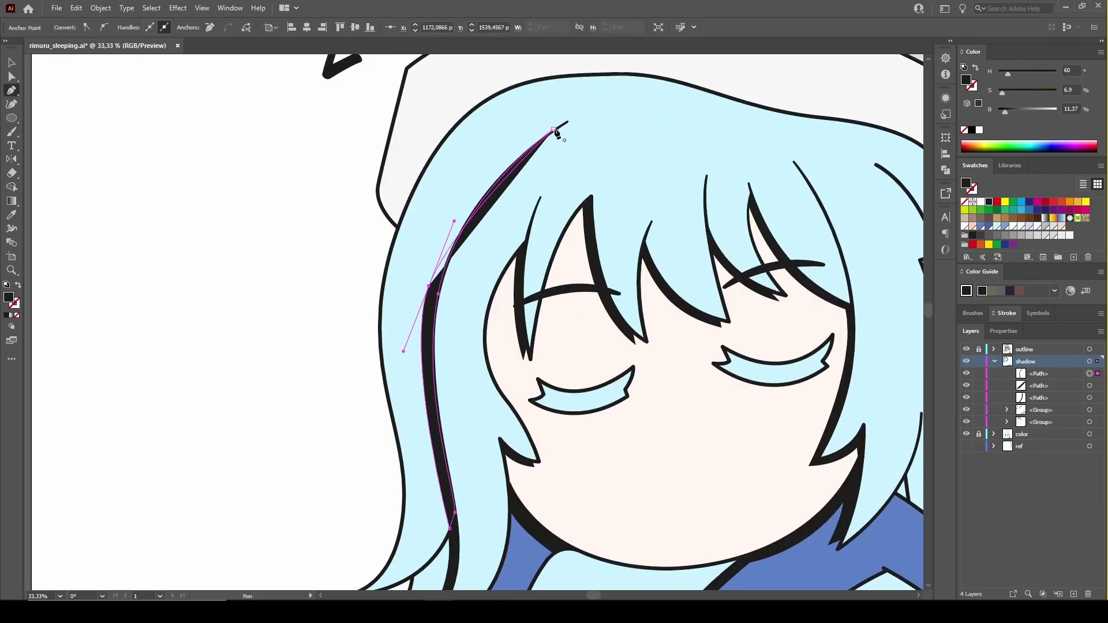
# Add a thin black shadow sliver at the tip of the strand beside the left eye
pyautogui.scroll(1, 456, 224)
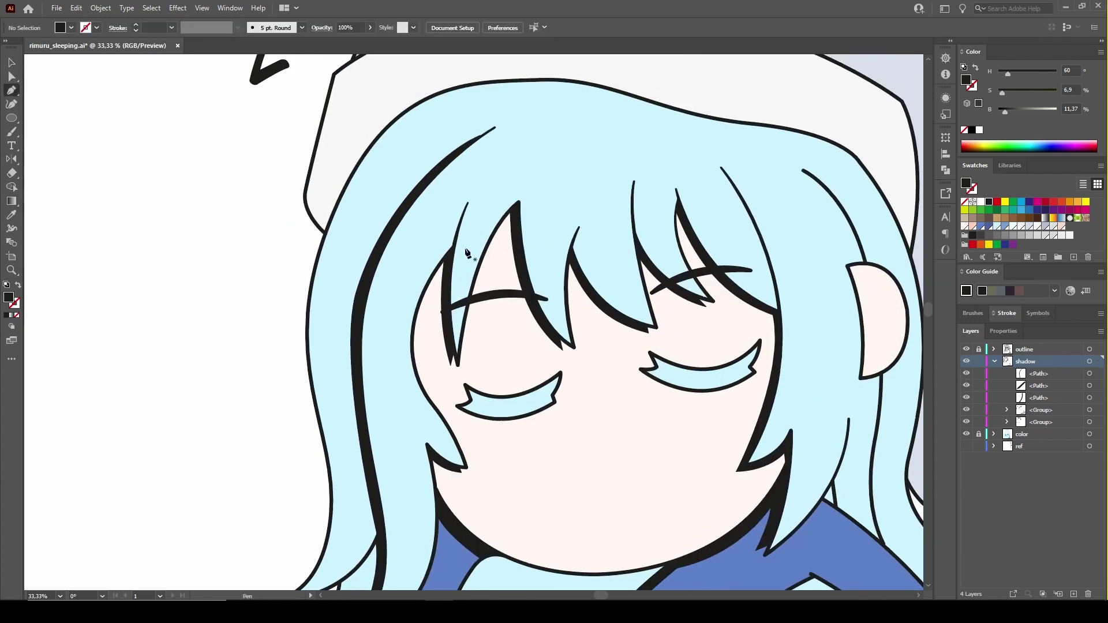
pyautogui.click(442, 260)
pyautogui.click(474, 184)
pyautogui.click(456, 248)
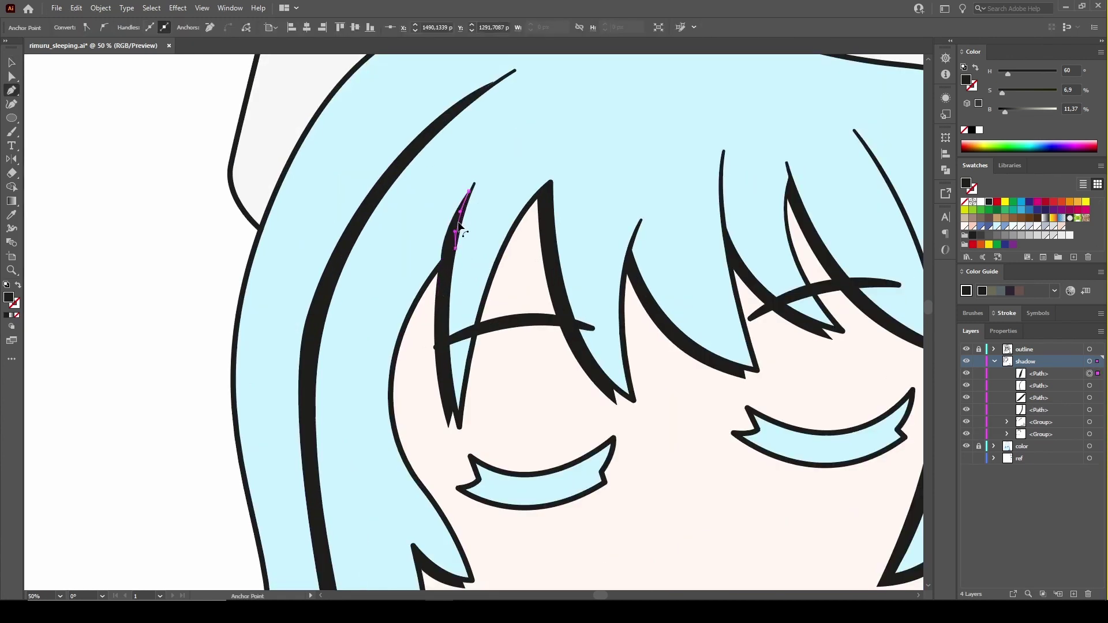
pyautogui.click(442, 259)
pyautogui.press('v')
pyautogui.scroll(1, 411, 249)
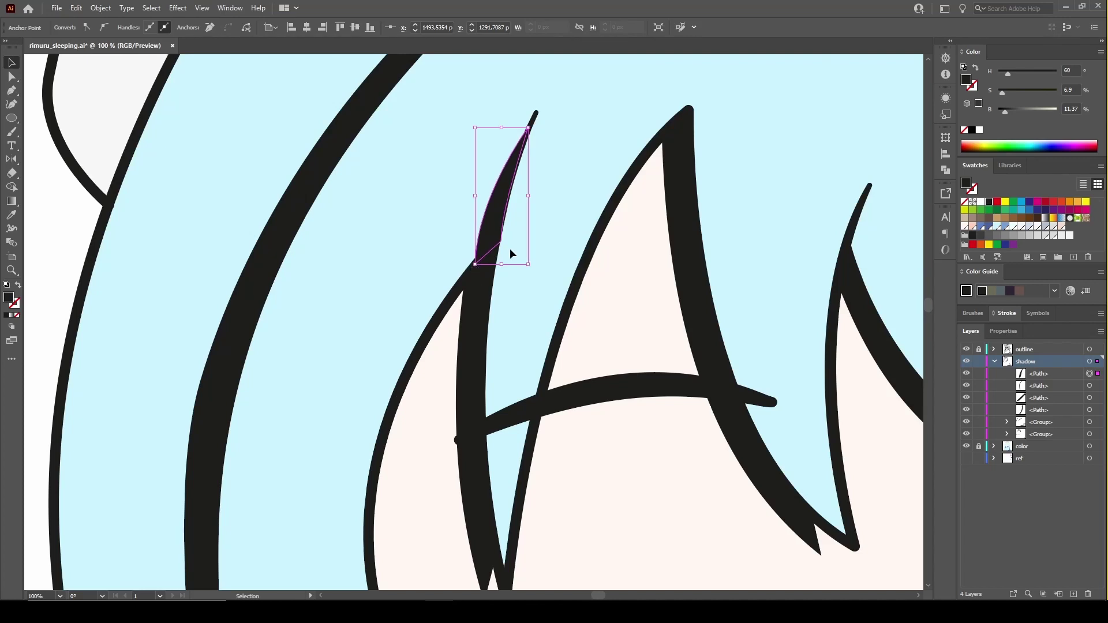
pyautogui.keyDown('ctrl'); pyautogui.click(507, 283); pyautogui.keyUp('ctrl')
pyautogui.scroll(-1, 595, 279)
# Draw a thin curved black shadow sliver along the right hair strand from its tip
pyautogui.hscroll(3, 595, 279)
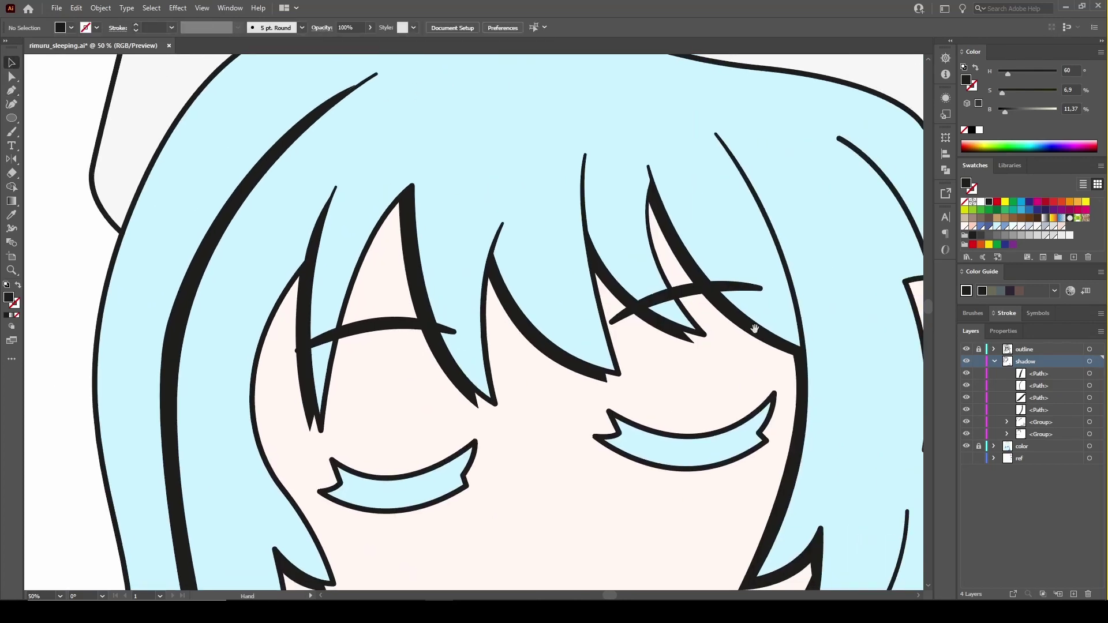
pyautogui.hscroll(3, 743, 314)
pyautogui.click(642, 133)
pyautogui.click(730, 346)
pyautogui.click(713, 342)
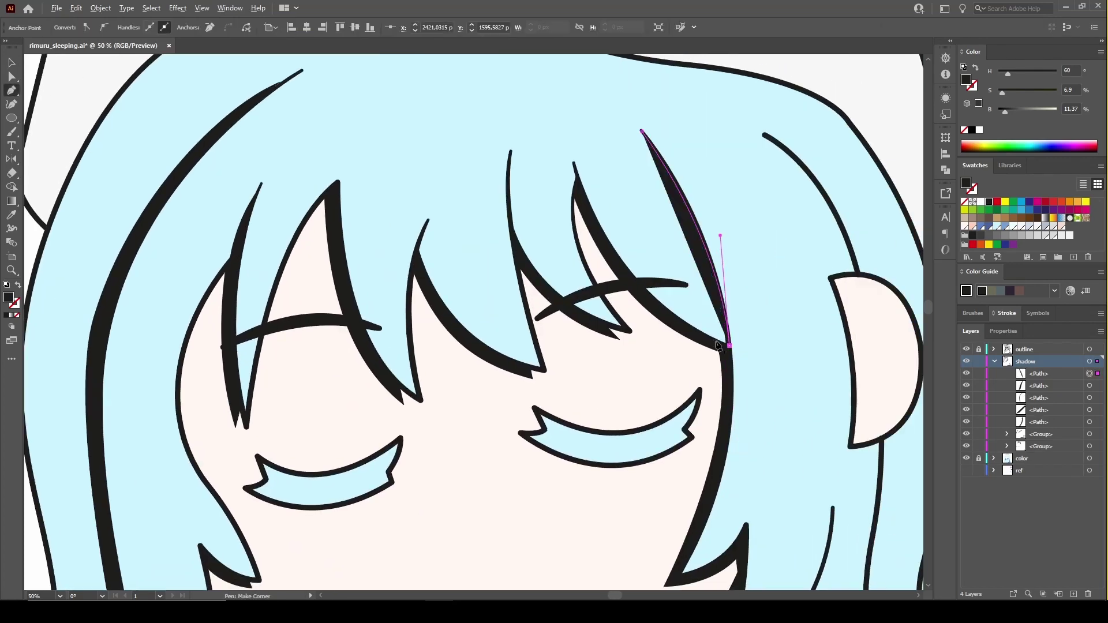
pyautogui.click(642, 132)
pyautogui.moveTo(682, 243); pyautogui.dragTo(725, 299)
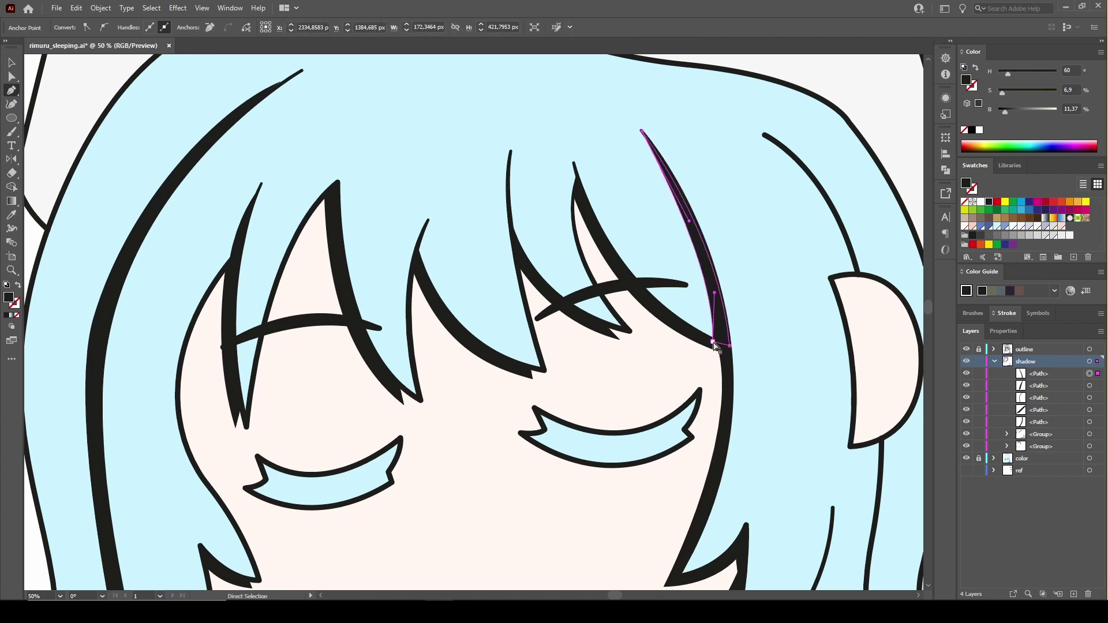
pyautogui.press('v')
pyautogui.click(789, 318)
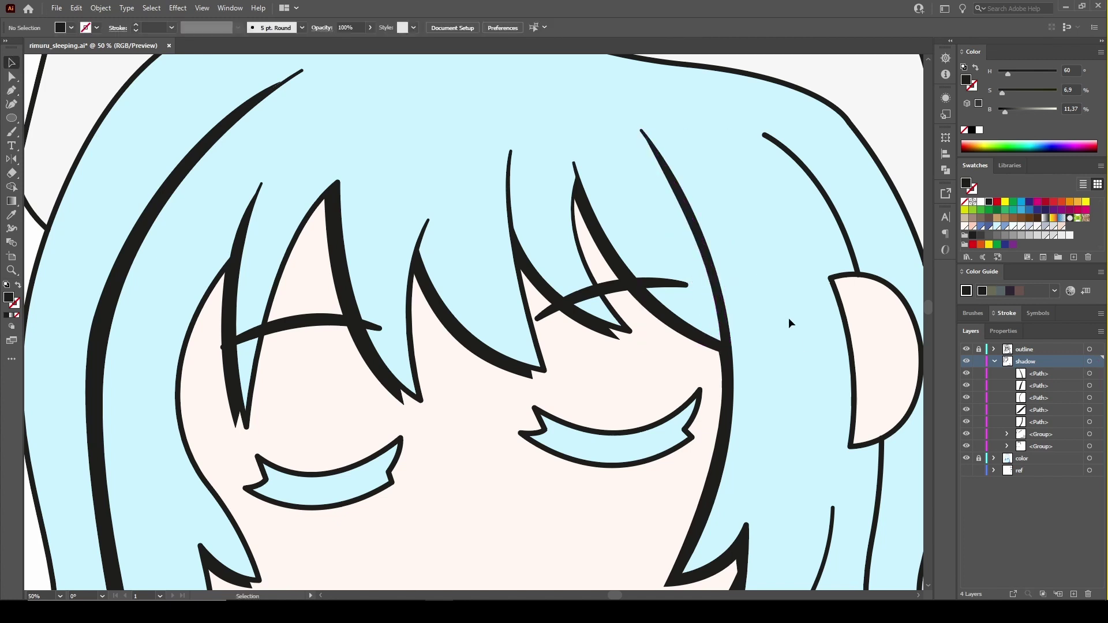
# Add a triangular shadow under the ear with curved edges
pyautogui.scroll(-2, 790, 347)
pyautogui.hscroll(2, 791, 346)
pyautogui.click(782, 395)
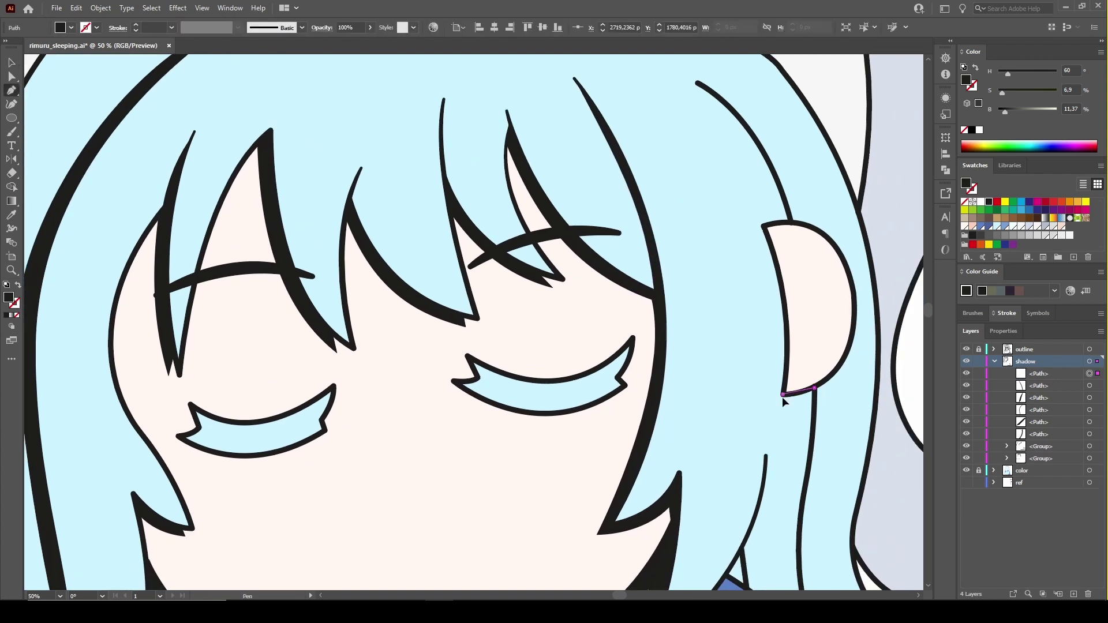
pyautogui.click(787, 348)
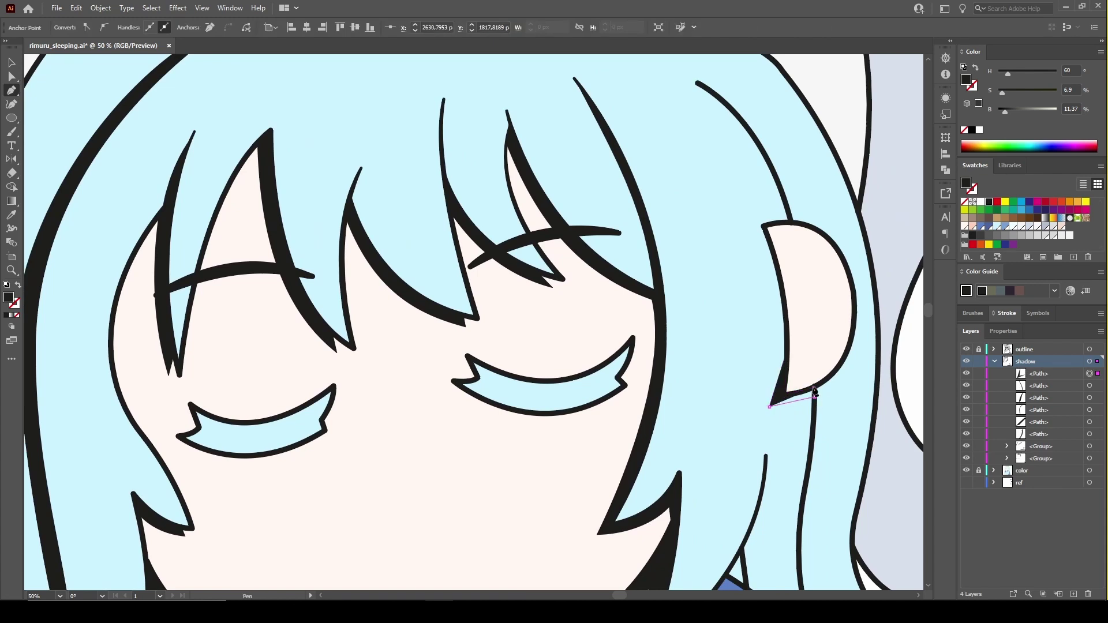
pyautogui.click(769, 405)
pyautogui.scroll(2, 797, 399)
pyautogui.moveTo(791, 407); pyautogui.dragTo(804, 387)
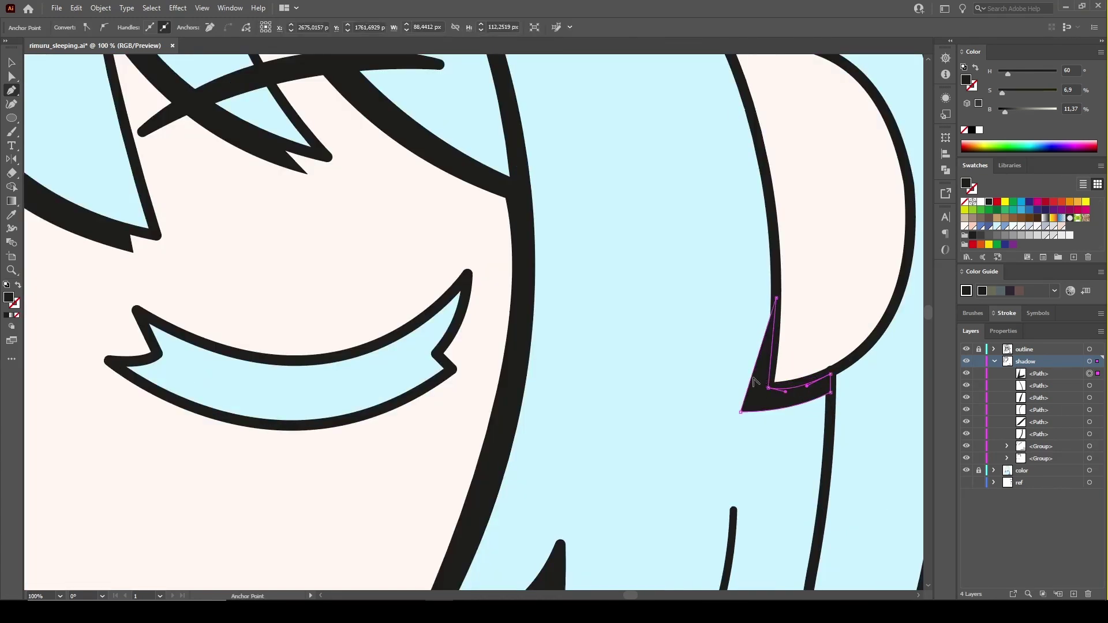
pyautogui.moveTo(759, 355); pyautogui.dragTo(763, 353)
pyautogui.press('v')
# Add a curved triangular shadow where the hair meets the collar, bowing its right edge inward
pyautogui.scroll(-2, 808, 381)
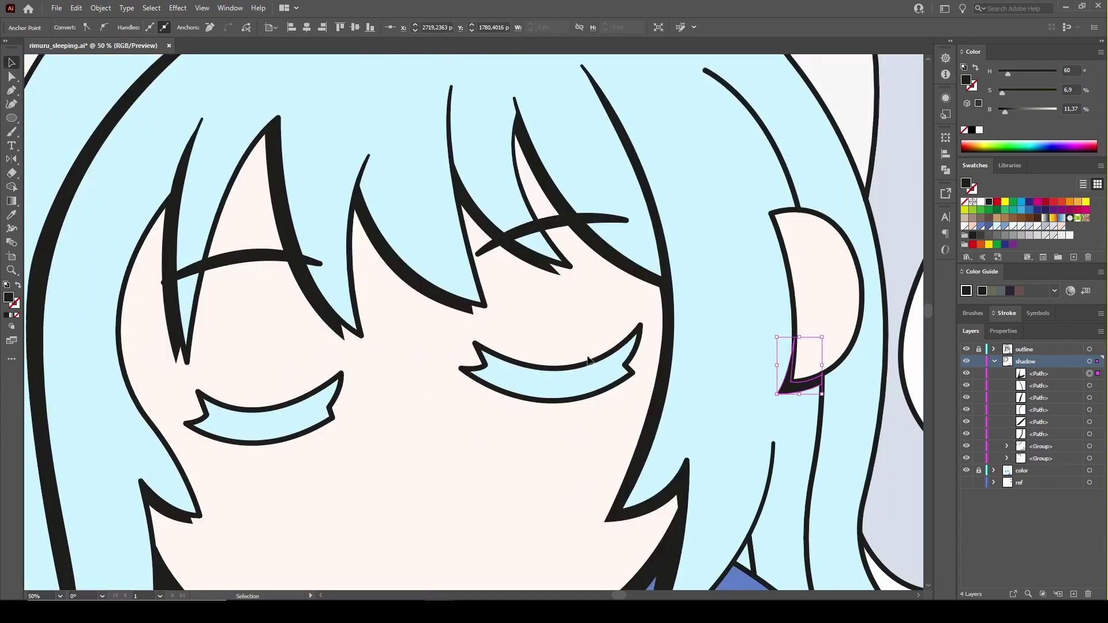
pyautogui.scroll(-2, 751, 399)
pyautogui.scroll(3, 684, 421)
pyautogui.press('p')
pyautogui.click(666, 286)
pyautogui.click(670, 469)
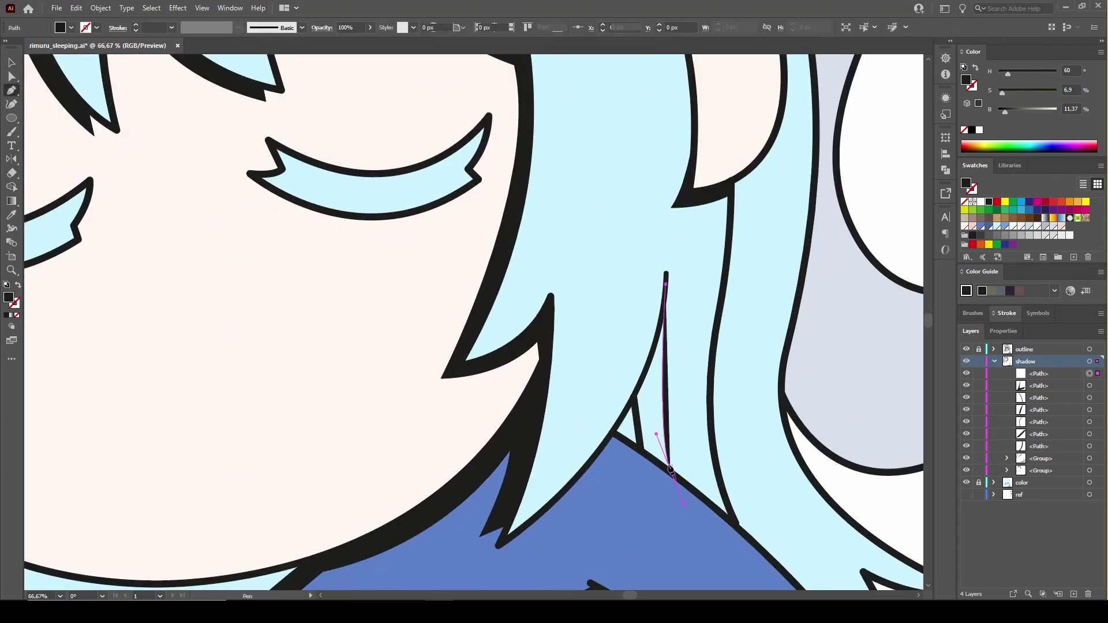
pyautogui.click(612, 430)
pyautogui.click(666, 287)
pyautogui.moveTo(666, 287); pyautogui.dragTo(663, 366)
pyautogui.press('v')
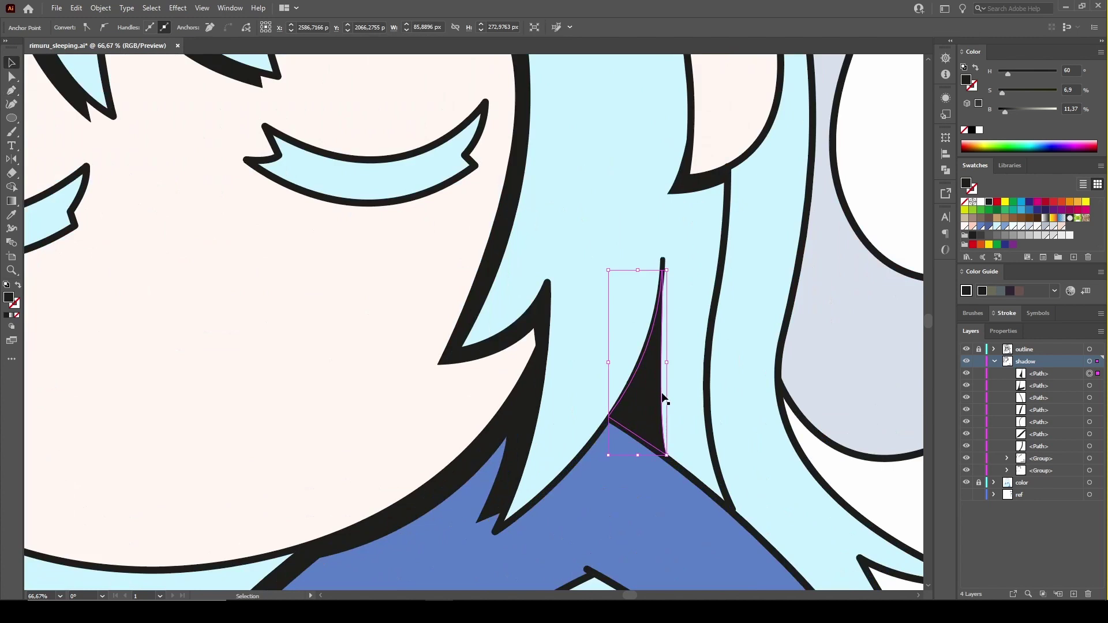
pyautogui.press('p')
pyautogui.moveTo(658, 426); pyautogui.dragTo(645, 433)
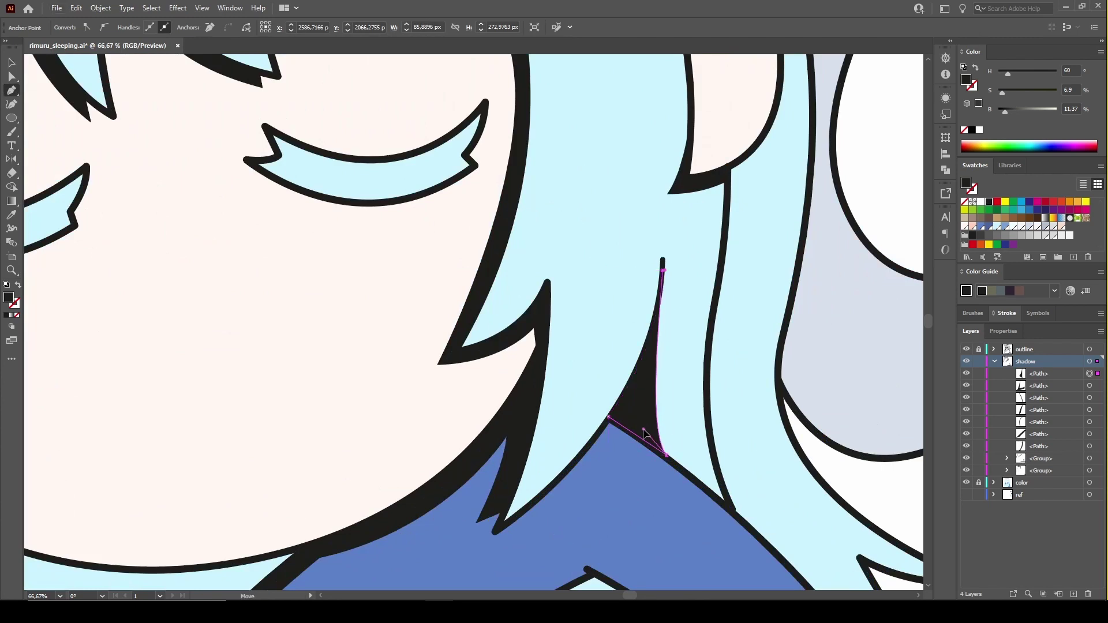
# Draw a curved shadow shape along the hair edge down to the collar
pyautogui.scroll(-1, 674, 298)
pyautogui.hscroll(-3, 650, 397)
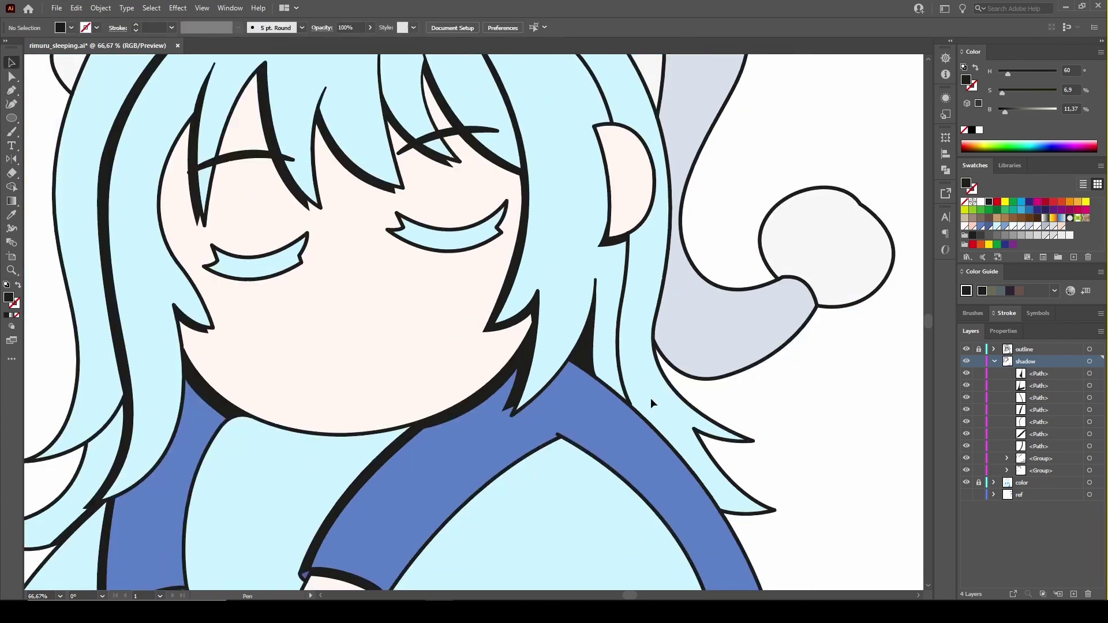
pyautogui.scroll(-3, 624, 193)
pyautogui.click(622, 184)
pyautogui.moveTo(610, 299); pyautogui.dragTo(603, 347)
pyautogui.click(628, 449)
pyautogui.click(641, 459)
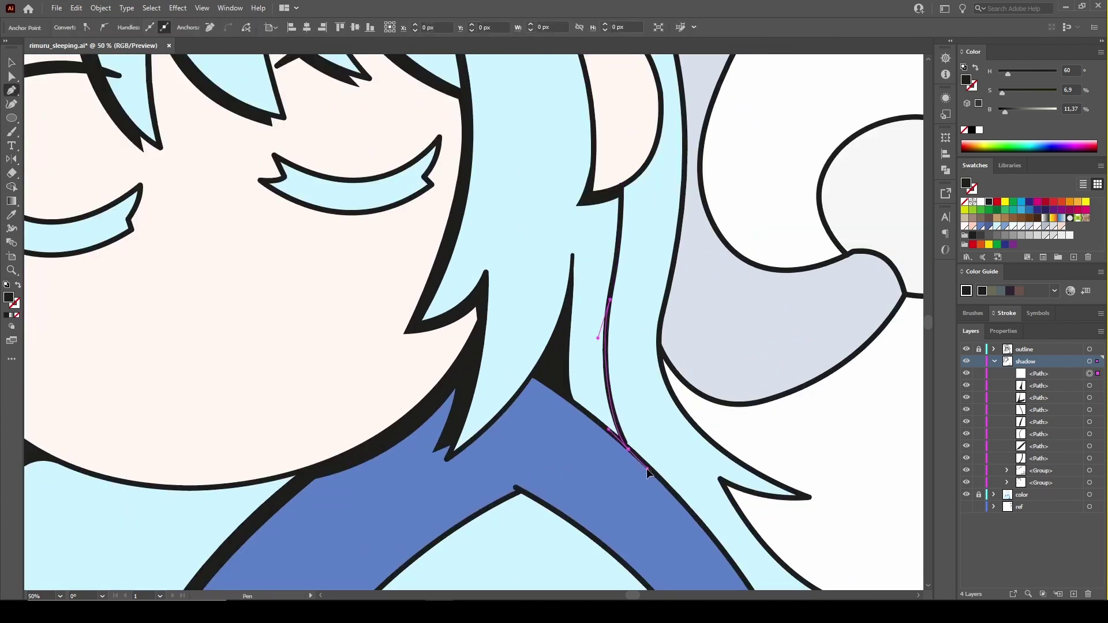
pyautogui.click(622, 185)
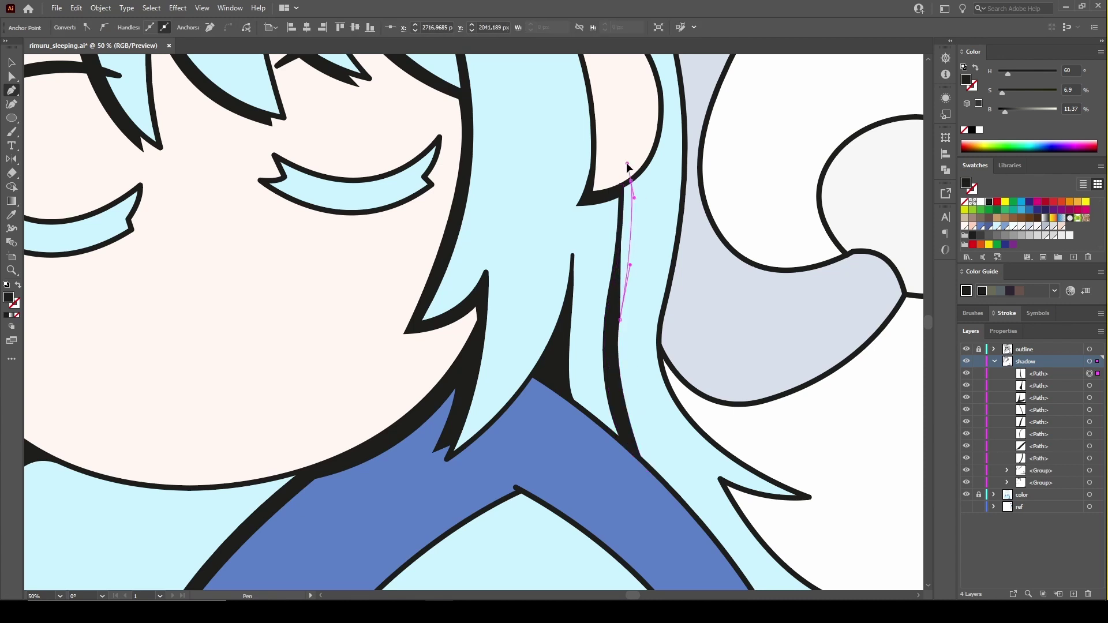
pyautogui.keyDown('ctrl'); pyautogui.click(642, 226); pyautogui.keyUp('ctrl')
# Start another curved shadow below the ear along the hair edge
pyautogui.scroll(-1, 554, 291)
pyautogui.scroll(1, 554, 290)
pyautogui.scroll(1, 554, 291)
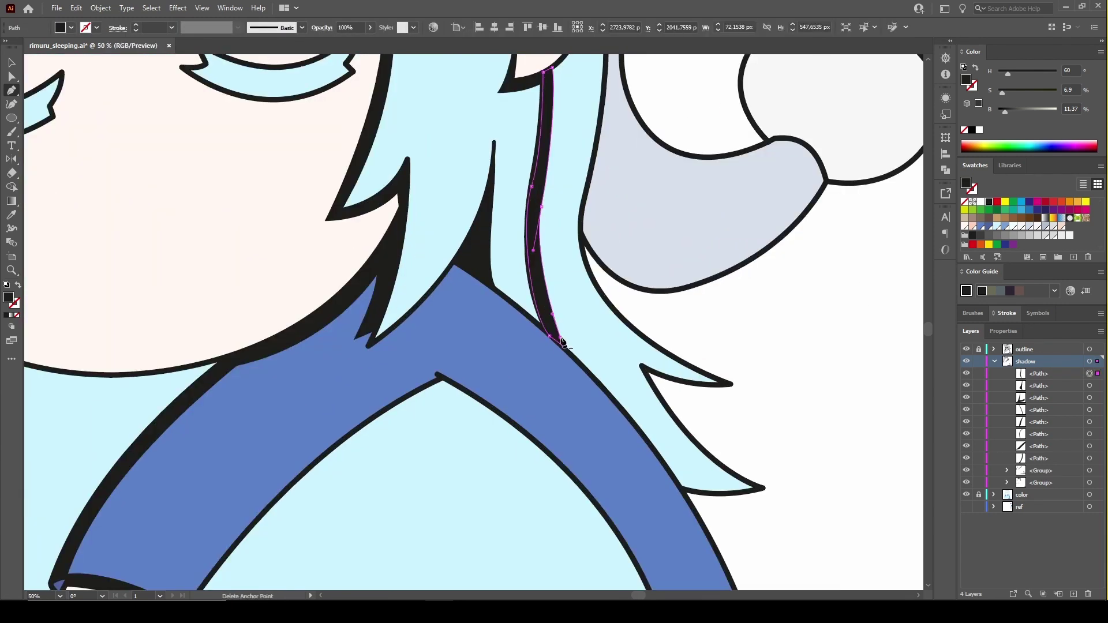
pyautogui.click(542, 206)
pyautogui.moveTo(576, 352); pyautogui.dragTo(577, 357)
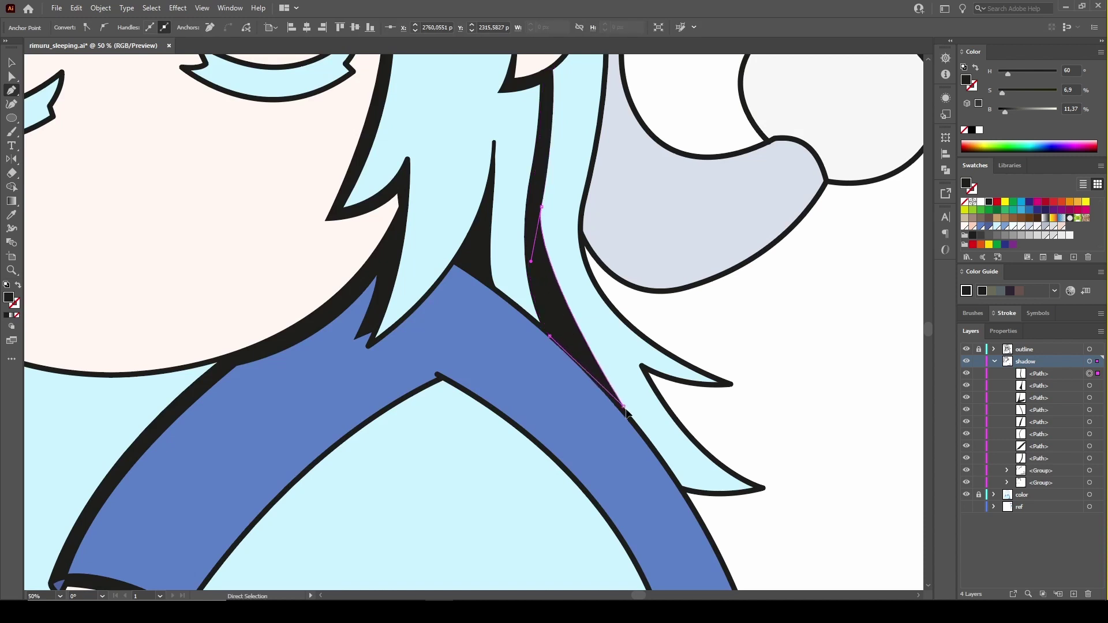
pyautogui.scroll(-2, 664, 340)
pyautogui.scroll(2, 658, 357)
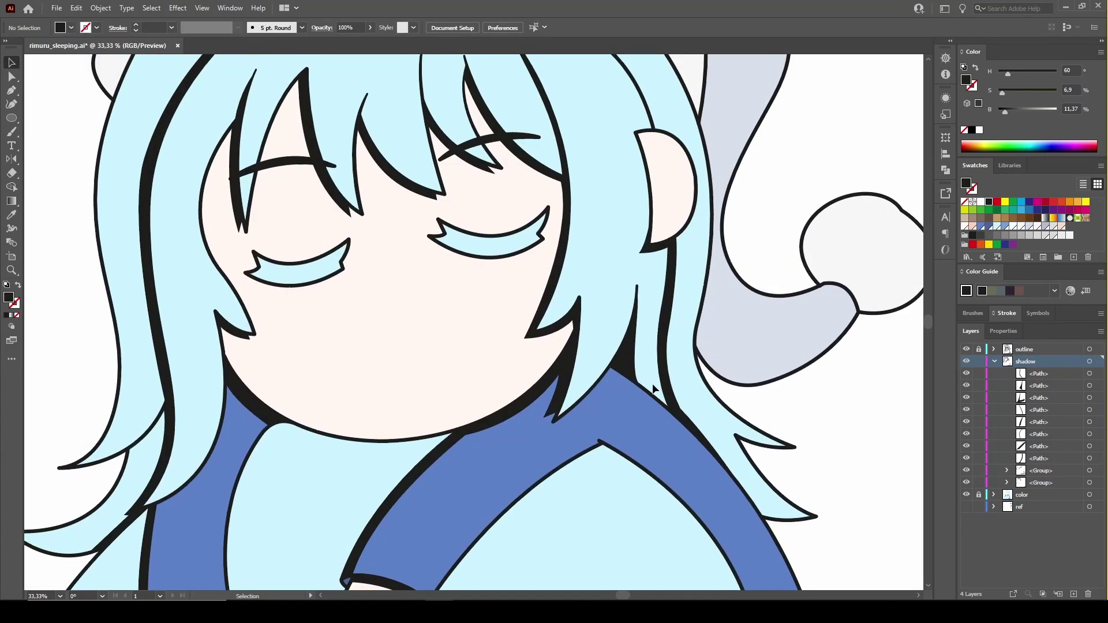
# Draw a crescent shadow on the hair strand above the ear
pyautogui.press('p')
pyautogui.scroll(2, 653, 383)
pyautogui.scroll(1, 660, 187)
pyautogui.click(728, 279)
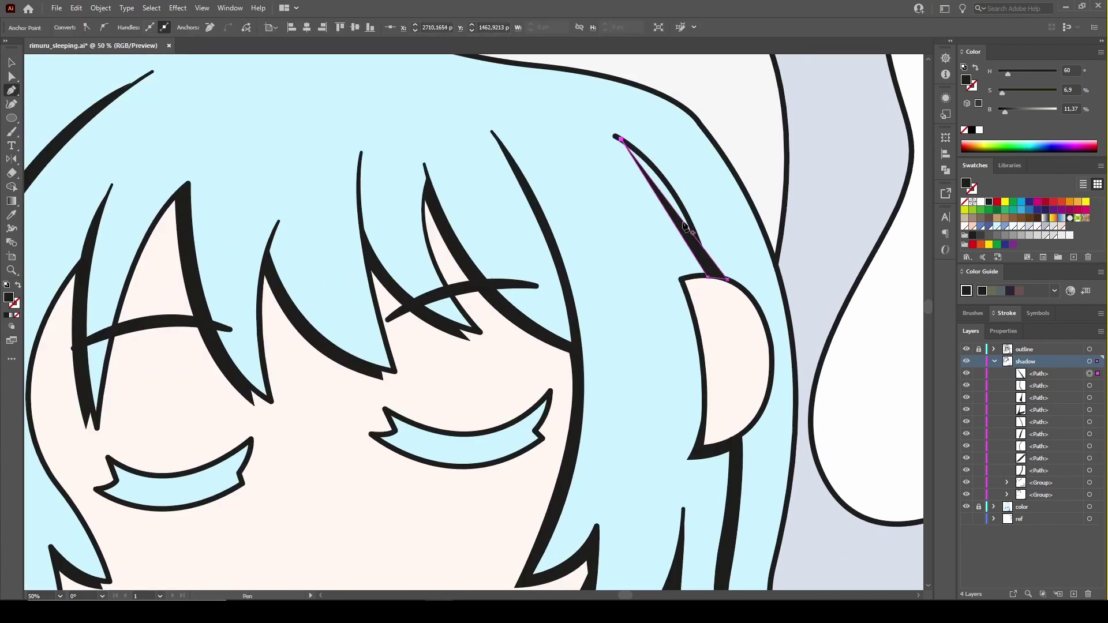
pyautogui.click(708, 277)
pyautogui.click(693, 211)
pyautogui.click(660, 170)
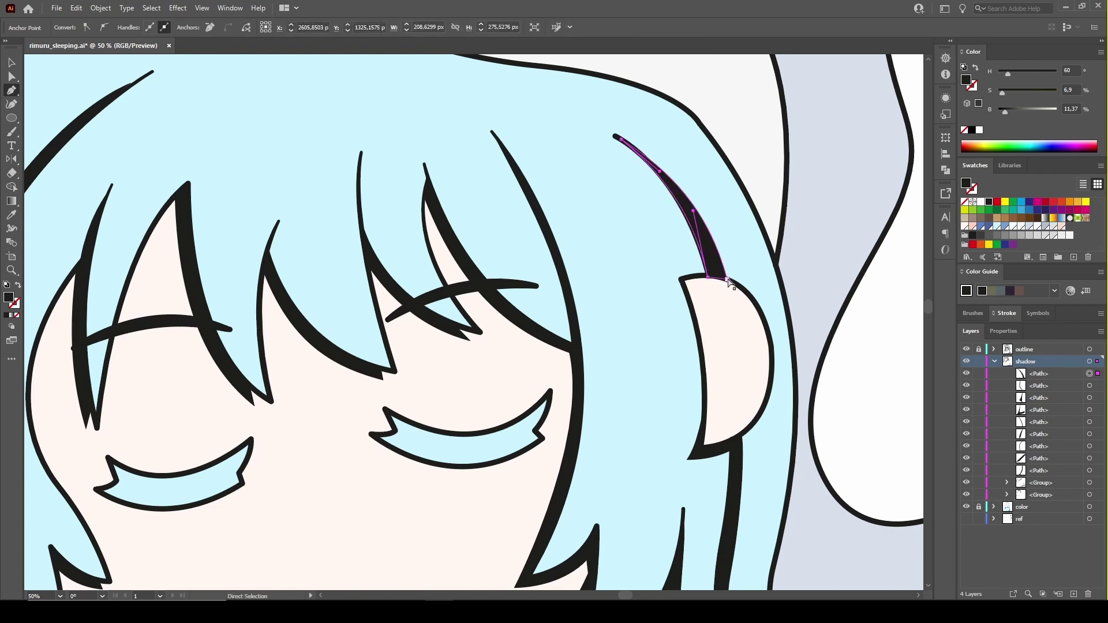
pyautogui.click(621, 139)
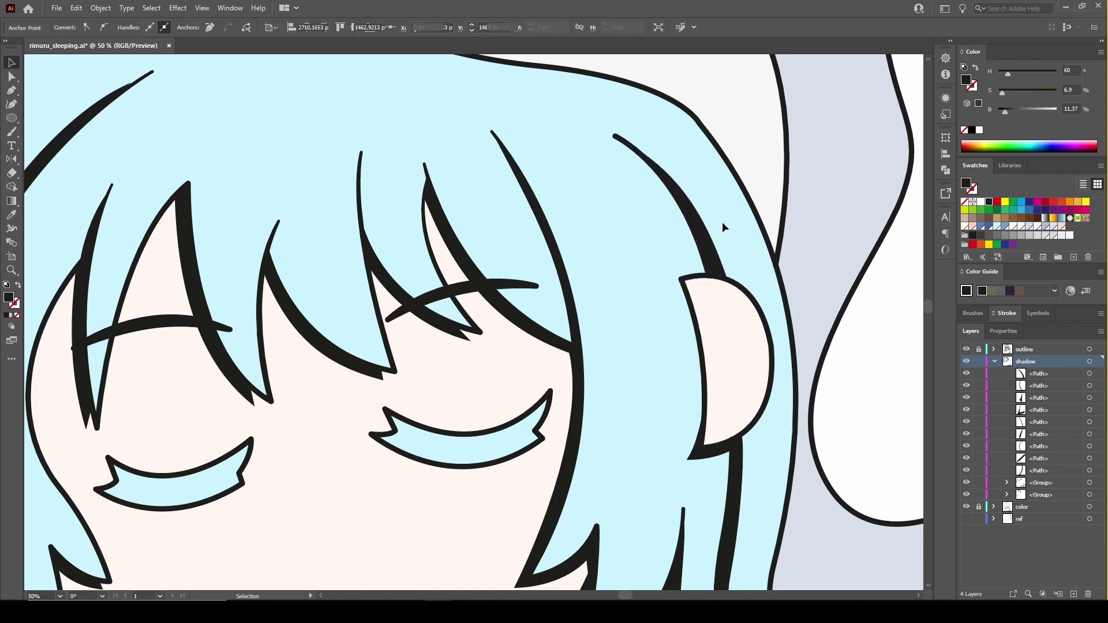
pyautogui.scroll(-3, 722, 221)
pyautogui.moveTo(398, 369); pyautogui.dragTo(447, 384)
# Begin a shadow shape on the lower left hair strand
pyautogui.scroll(1, 494, 417)
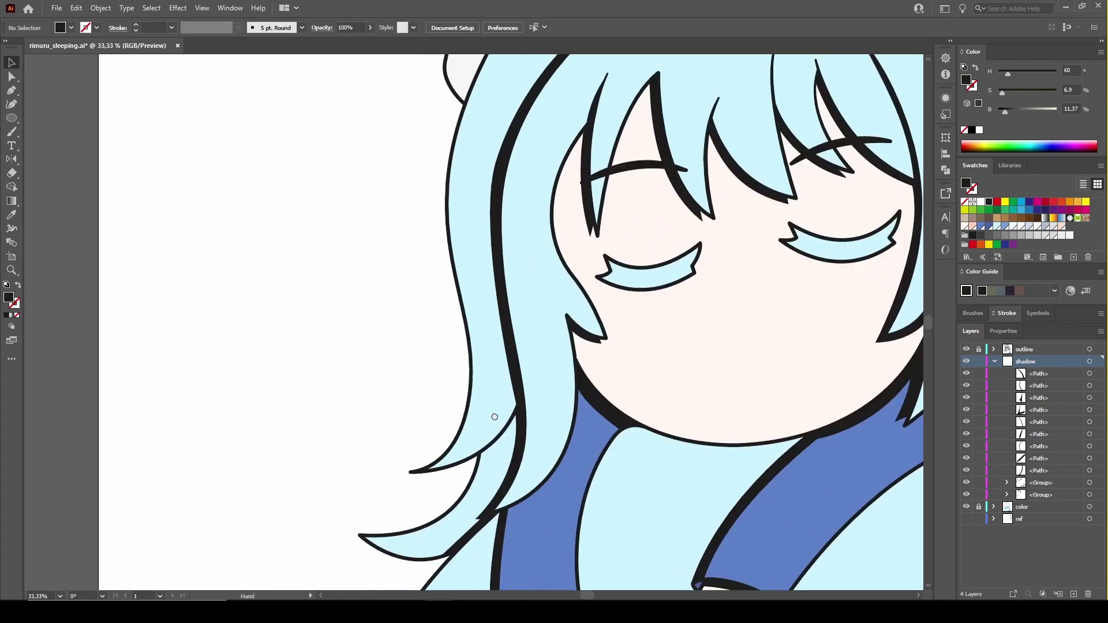
pyautogui.moveTo(494, 417); pyautogui.dragTo(528, 451)
pyautogui.press('p')
pyautogui.click(513, 486)
pyautogui.click(553, 438)
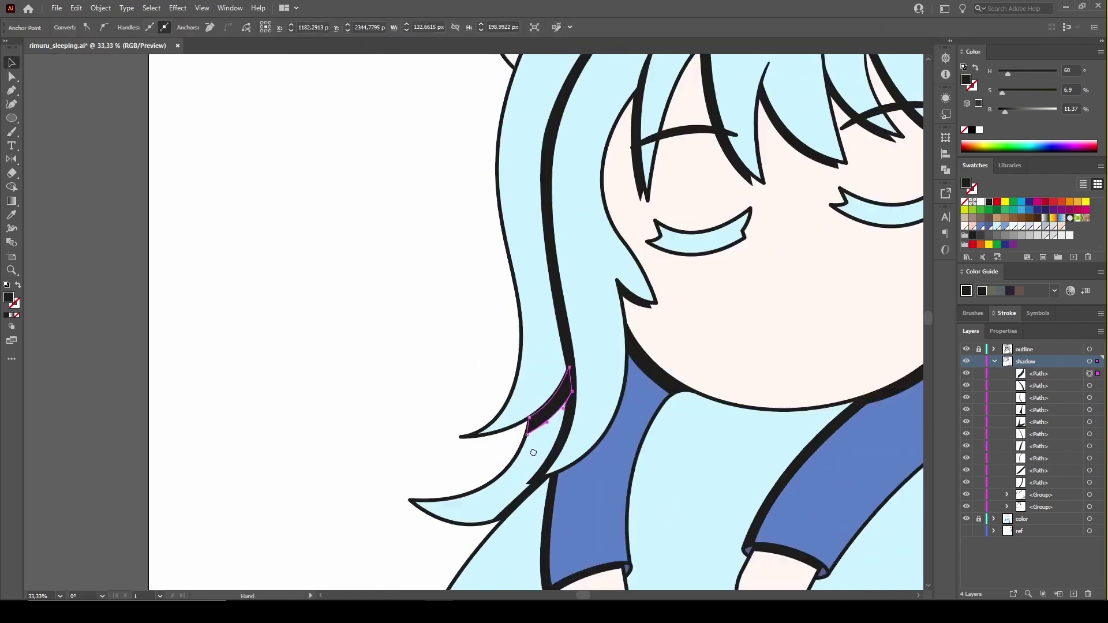
# Draw a curved shadow on the central hair strand
pyautogui.scroll(1, 540, 475)
pyautogui.click(640, 365)
pyautogui.click(514, 246)
pyautogui.moveTo(553, 284); pyautogui.dragTo(563, 318)
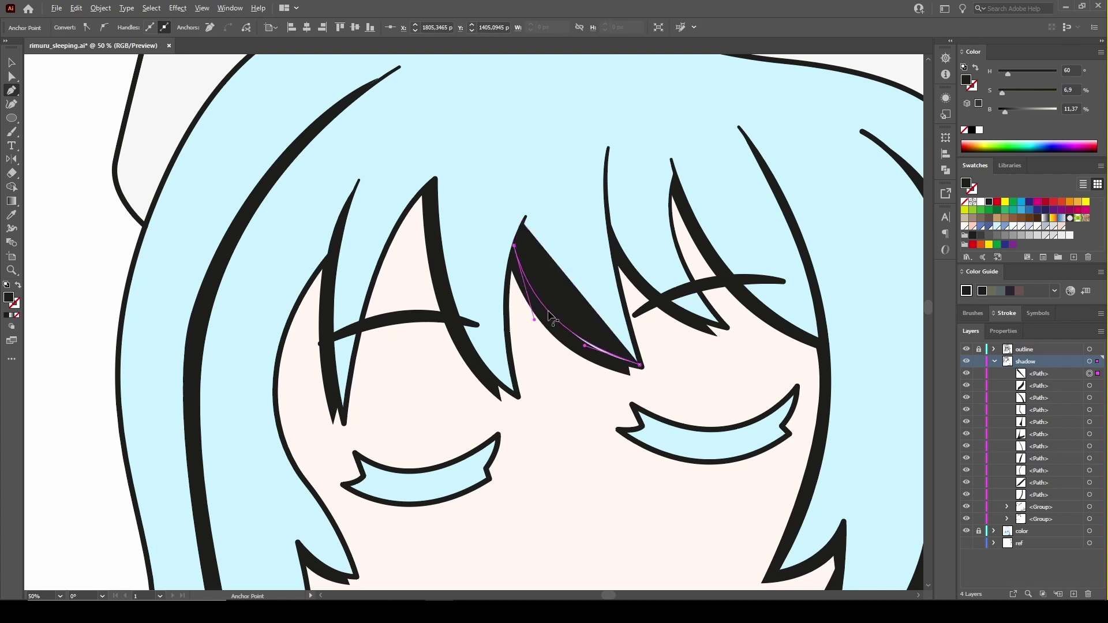
pyautogui.press('v')
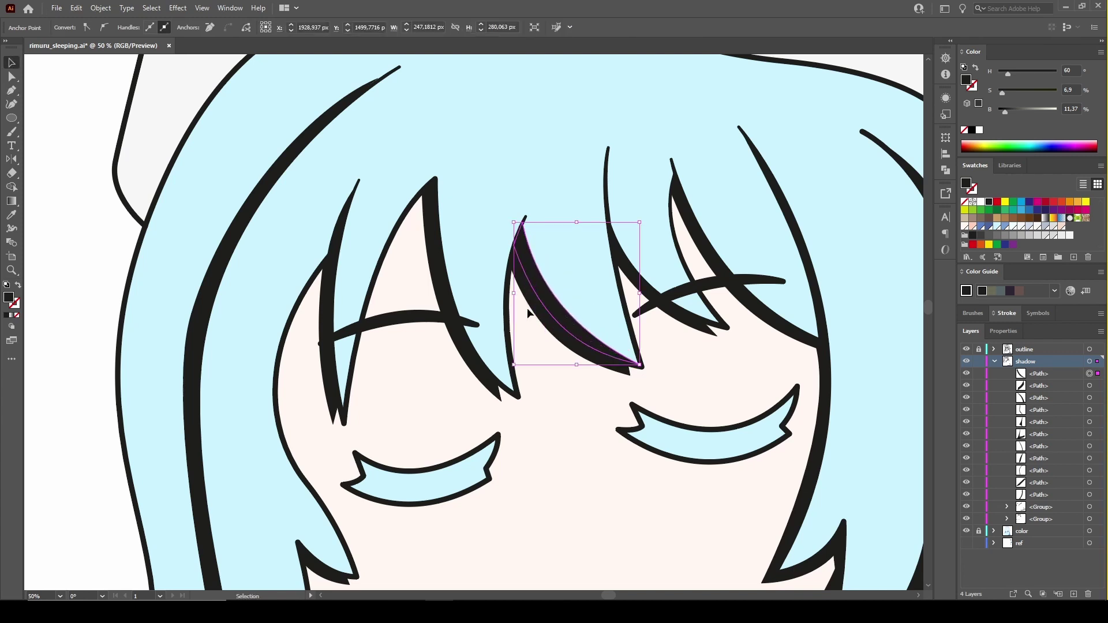
# Add a closed curved shadow on the next hair strand
pyautogui.press('p')
pyautogui.click(698, 319)
pyautogui.click(607, 155)
pyautogui.click(611, 229)
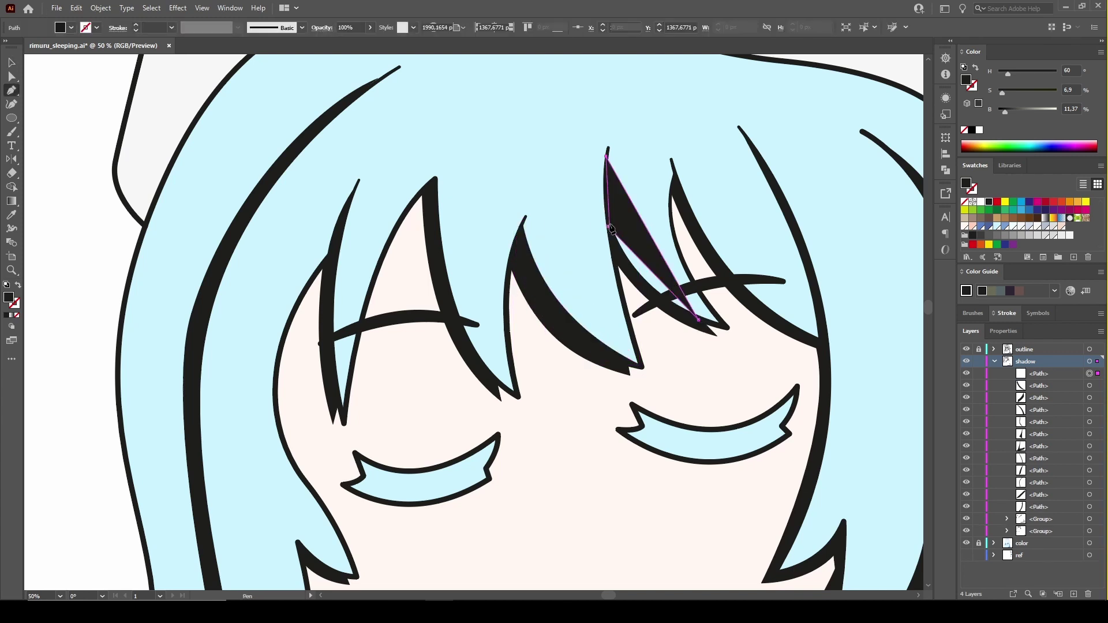
pyautogui.moveTo(612, 229); pyautogui.dragTo(606, 202)
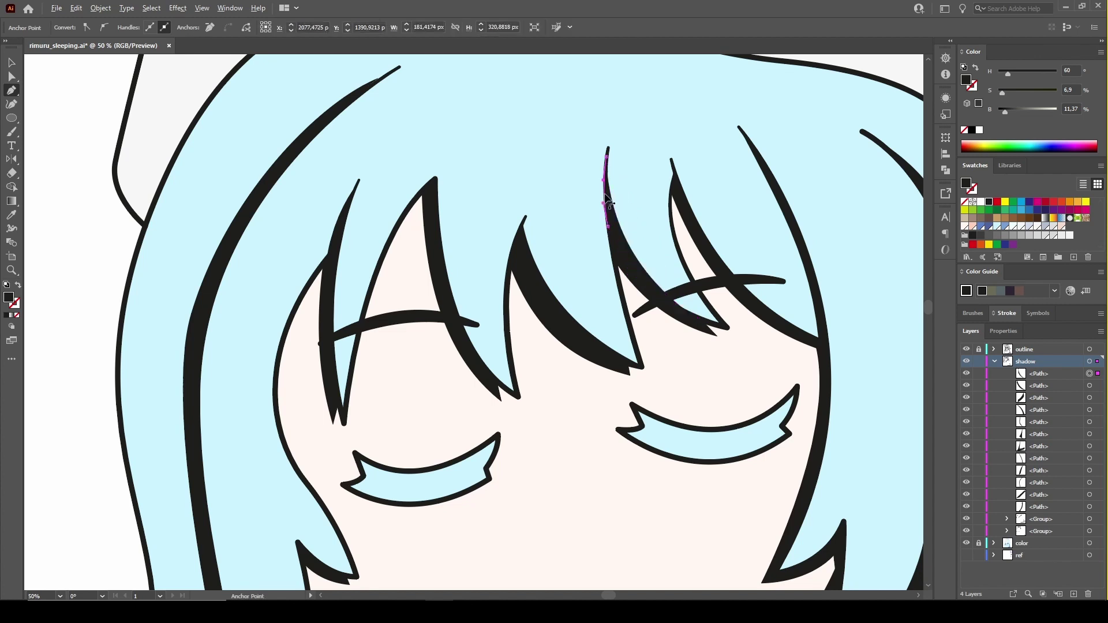
pyautogui.click(699, 319)
pyautogui.keyDown('ctrl'); pyautogui.click(819, 271); pyautogui.keyUp('ctrl')
# Draw the thin shadow sliver beside the cheek strand
pyautogui.moveTo(818, 271); pyautogui.dragTo(876, 285)
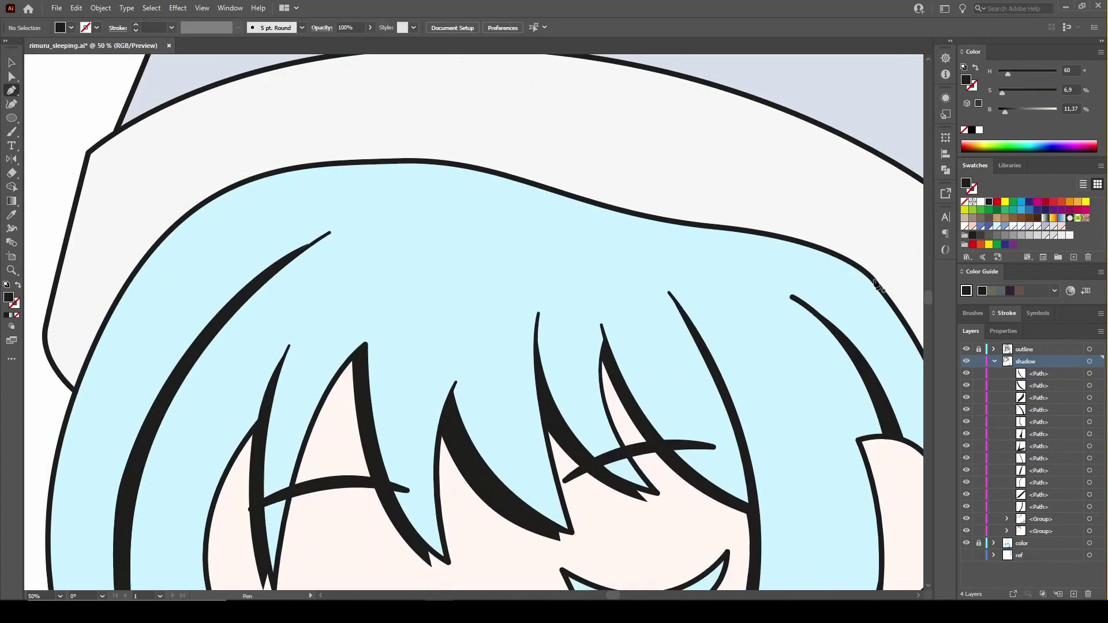
pyautogui.hscroll(2, 751, 243)
pyautogui.keyDown('ctrl'); pyautogui.click(301, 176); pyautogui.keyUp('ctrl')
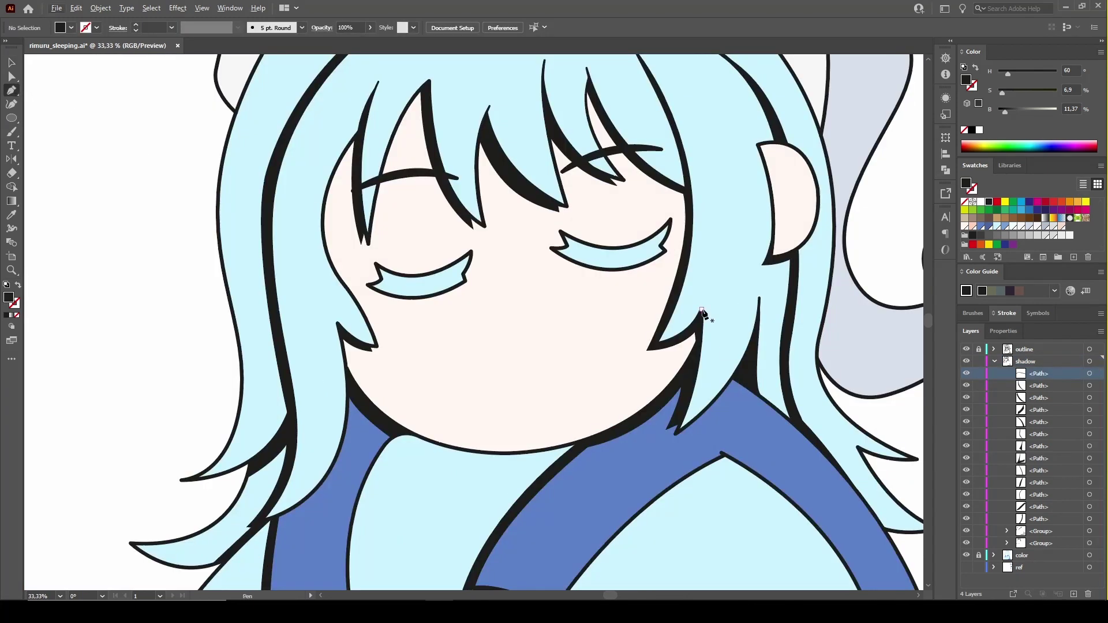
pyautogui.click(702, 311)
pyautogui.click(677, 432)
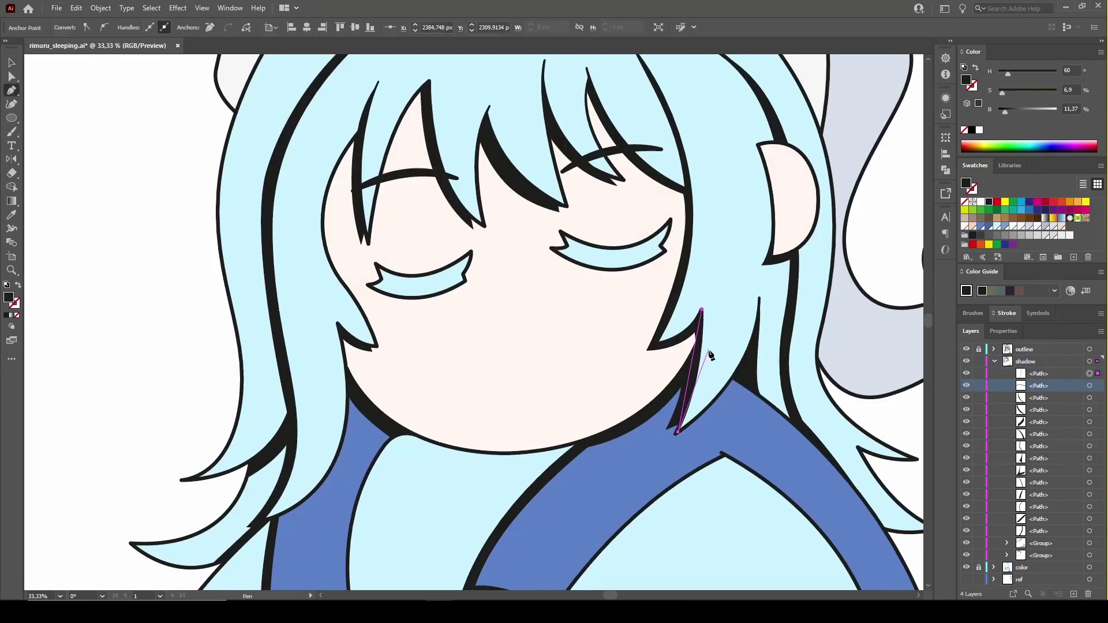
pyautogui.click(702, 311)
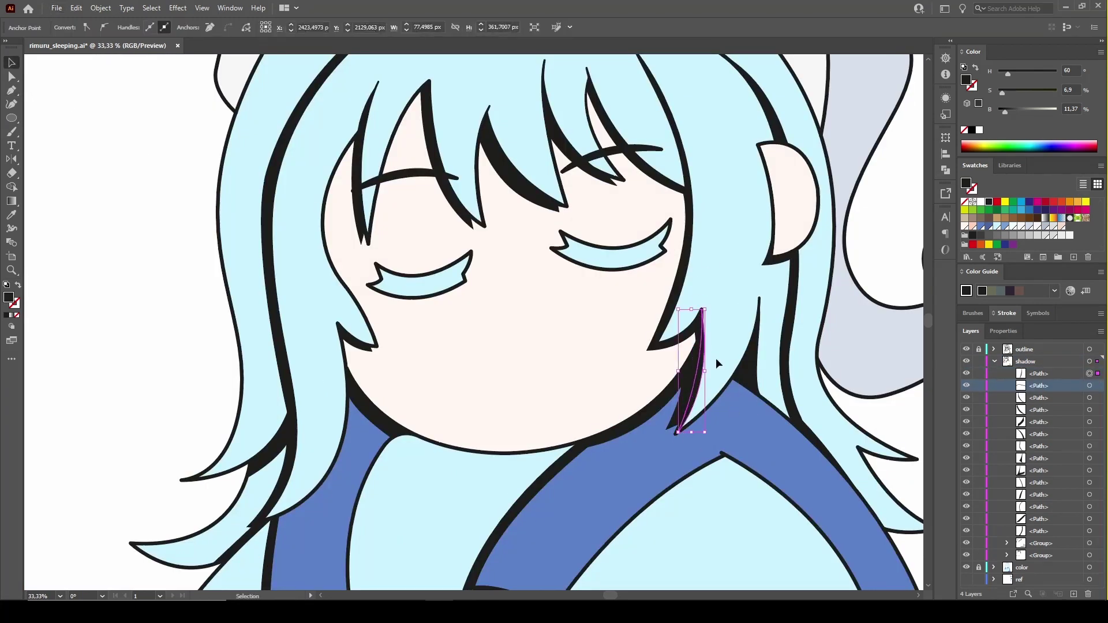
pyautogui.press('v')
pyautogui.click(701, 323)
# Start a new shadow path along the lower-left hair edge
pyautogui.press('p')
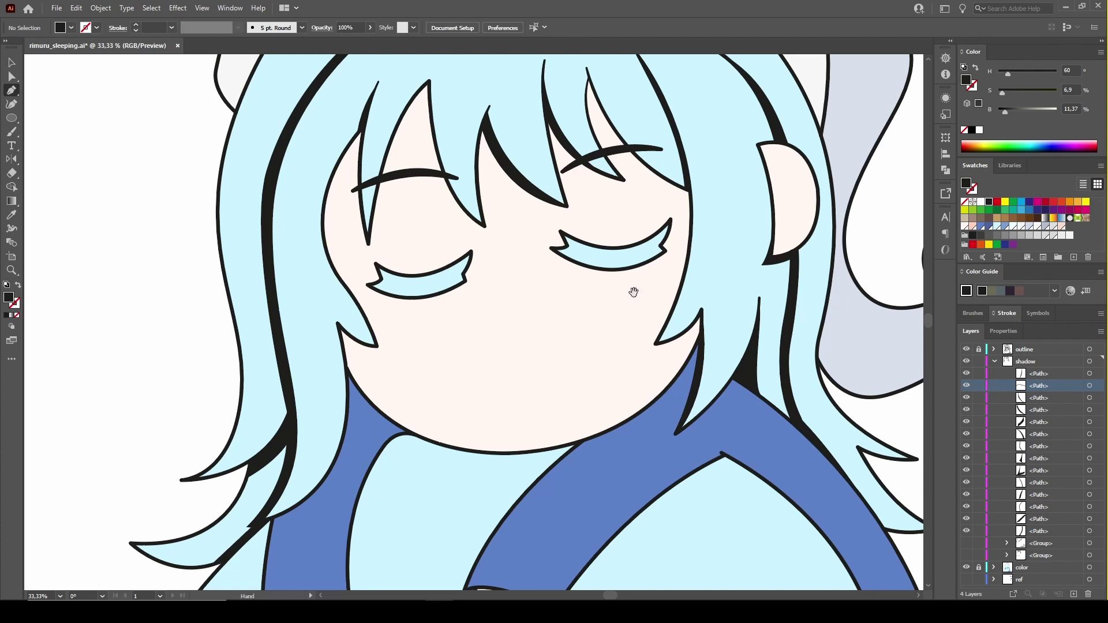
pyautogui.moveTo(633, 292); pyautogui.dragTo(654, 370)
pyautogui.click(201, 558)
pyautogui.click(261, 551)
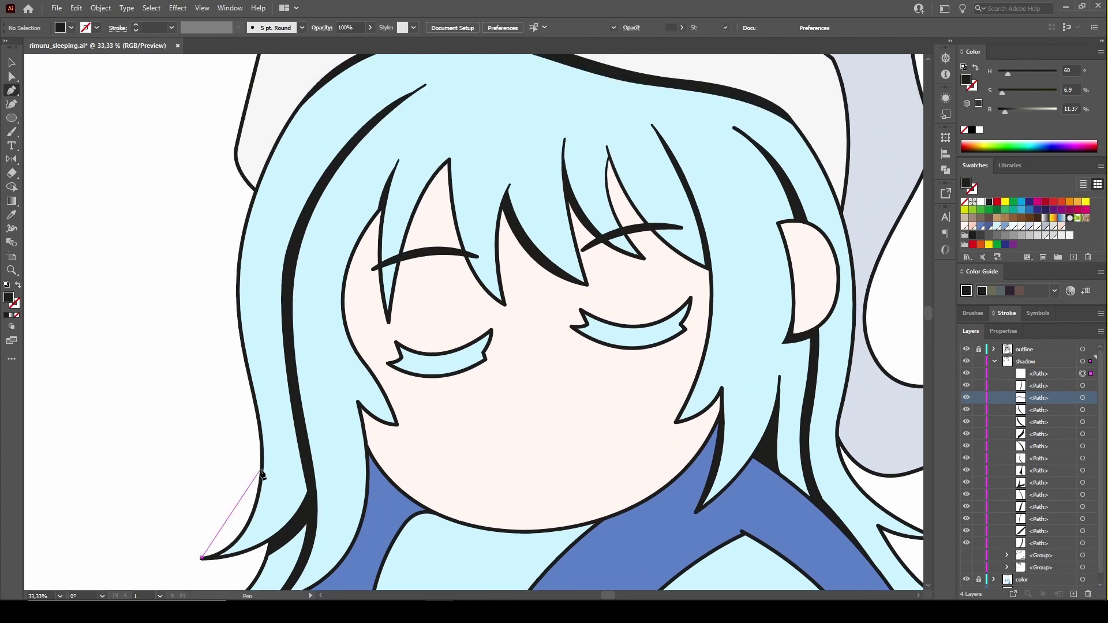
# Finish the shadow along the left hair edge with a curved point at the top tip
pyautogui.click(261, 388)
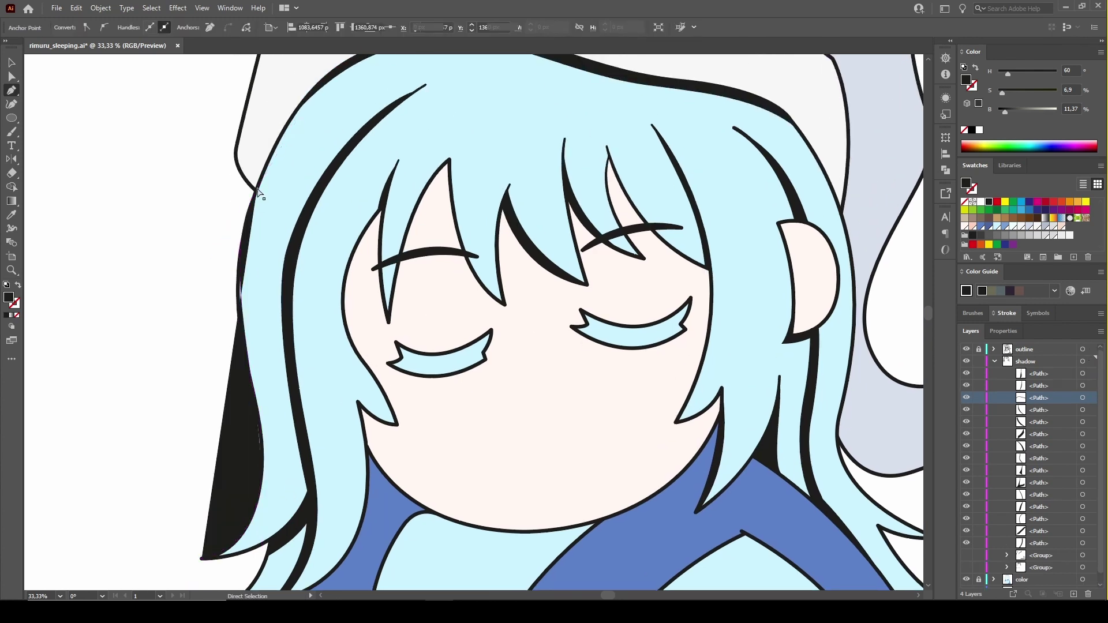
pyautogui.moveTo(257, 189); pyautogui.dragTo(218, 284)
pyautogui.keyDown('ctrl'); pyautogui.click(261, 391); pyautogui.keyUp('ctrl')
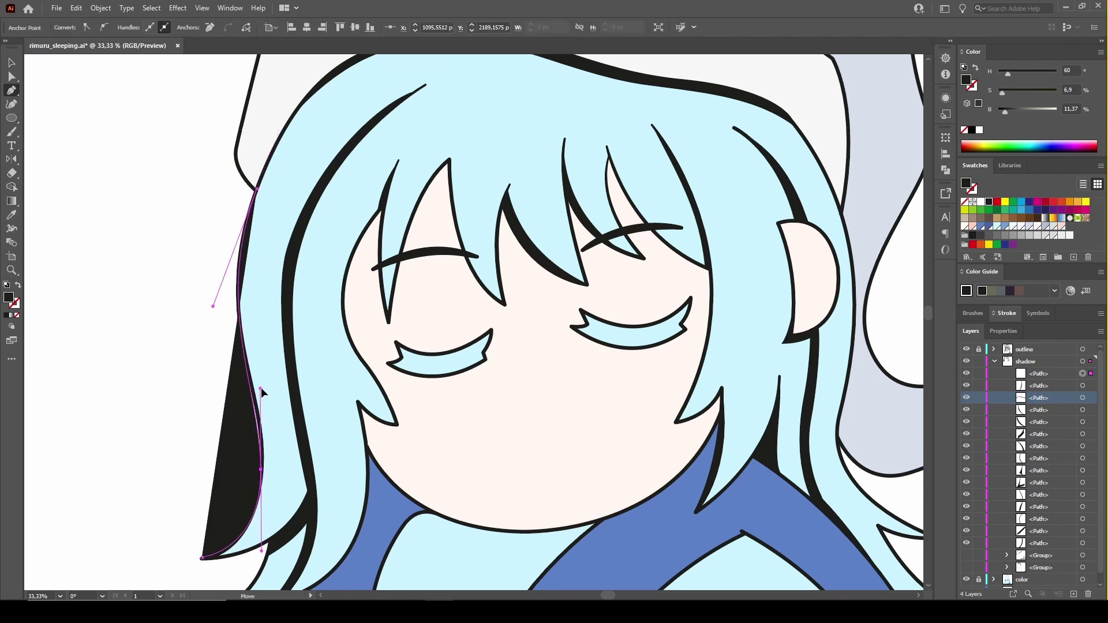
pyautogui.moveTo(263, 472); pyautogui.dragTo(260, 425)
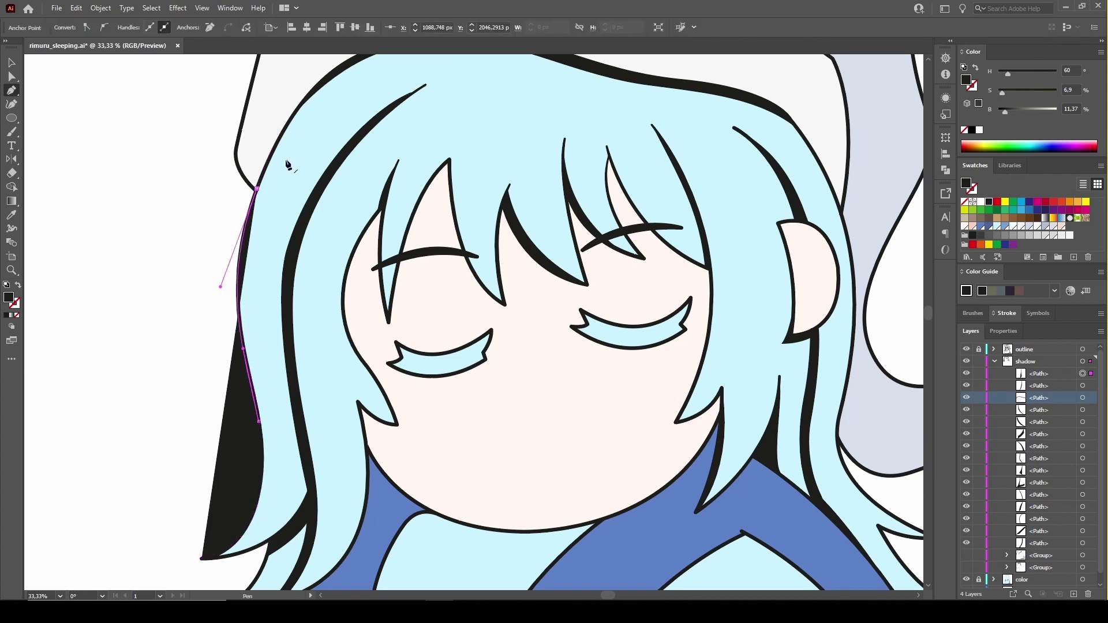
pyautogui.scroll(-3, 278, 289)
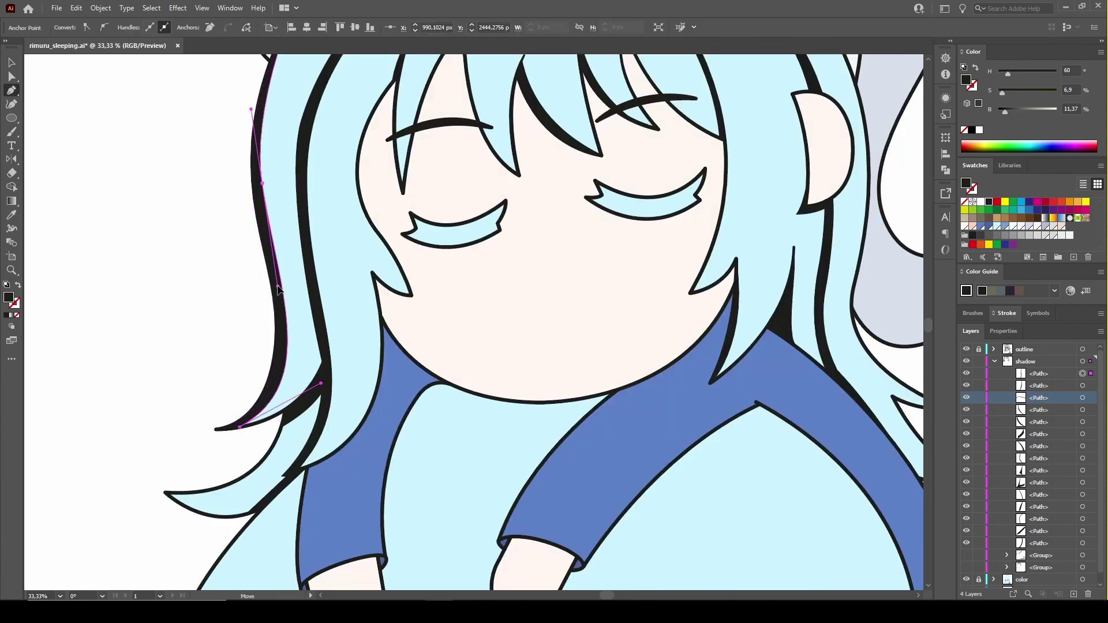
pyautogui.press('v')
pyautogui.click(196, 326)
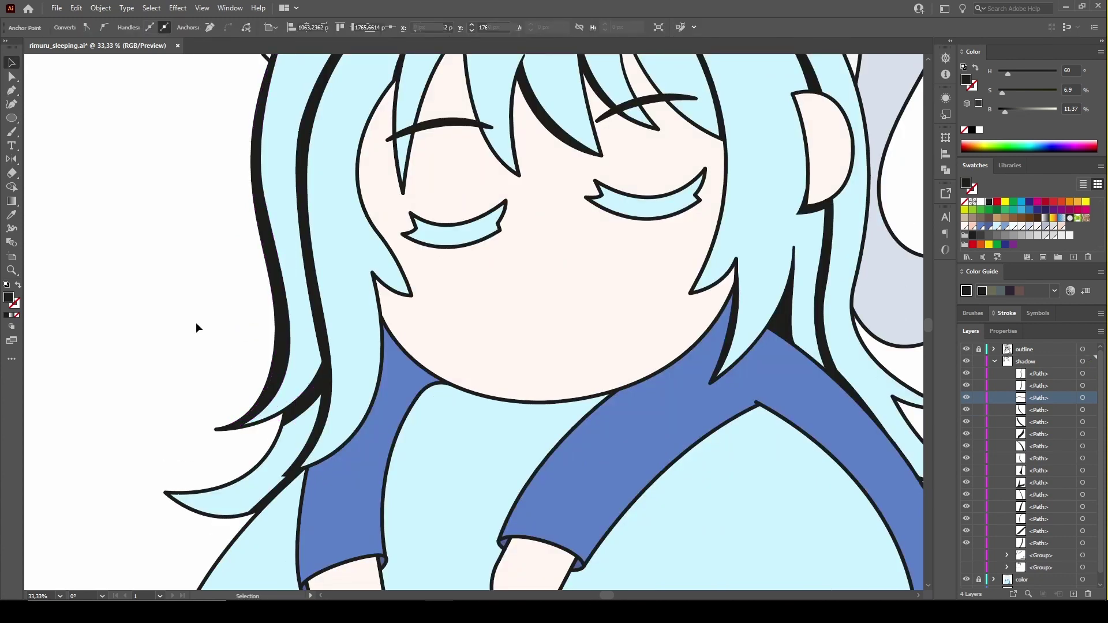
# Draw a curved black shadow under the lower-left hair tip
pyautogui.scroll(-1, 322, 433)
pyautogui.press('p')
pyautogui.click(323, 416)
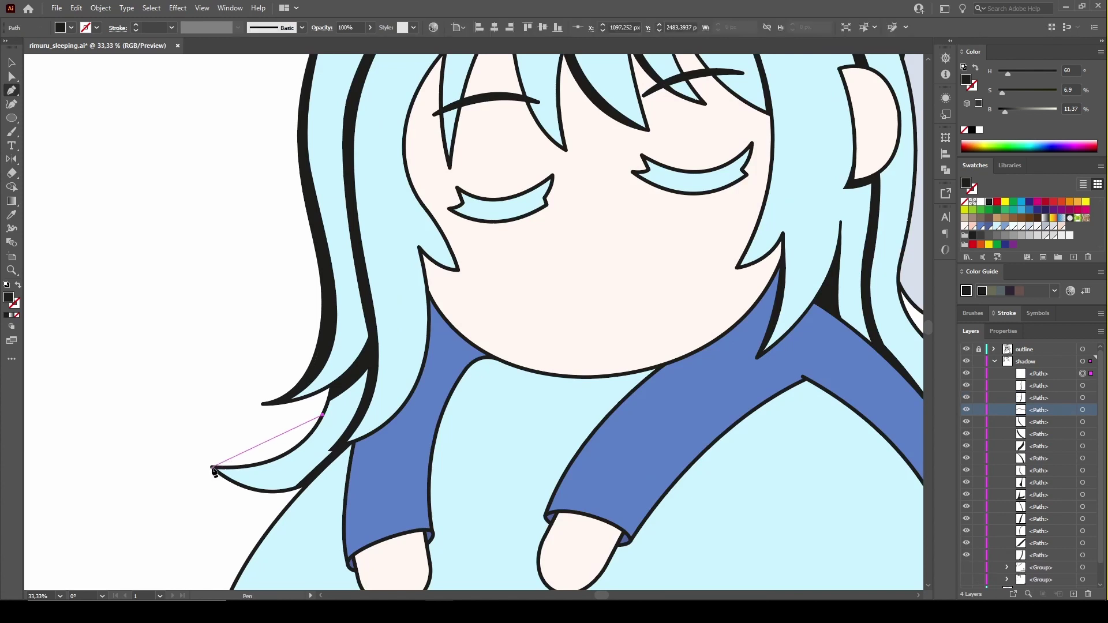
pyautogui.moveTo(325, 420); pyautogui.dragTo(265, 417)
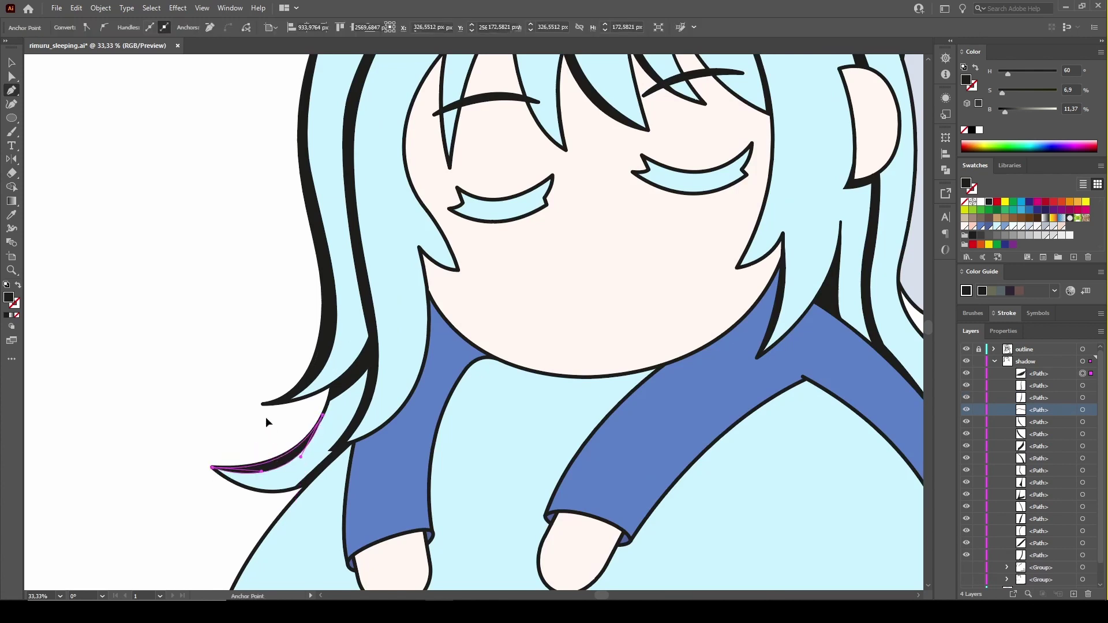
pyautogui.hotkey('ctrl', '0')
pyautogui.press('v')
pyautogui.scroll(5, 273, 444)
# Reshape the hair-tip shadow's curve and select its top point
pyautogui.keyDown('ctrl'); pyautogui.click(215, 361); pyautogui.keyUp('ctrl')
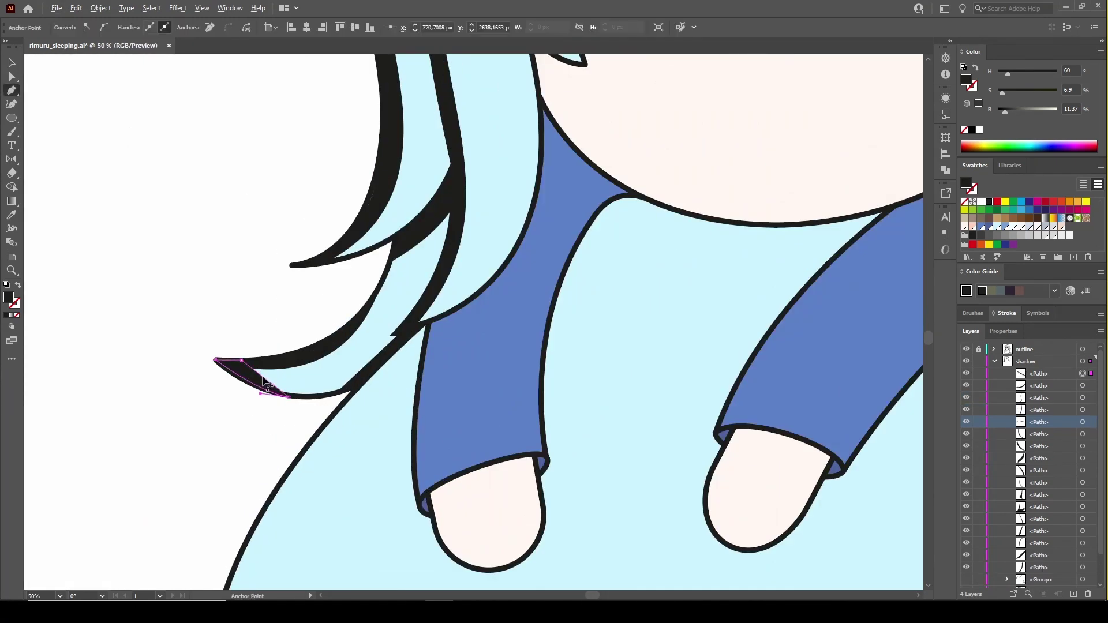
pyautogui.moveTo(217, 362); pyautogui.dragTo(285, 415)
pyautogui.scroll(-2, 285, 415)
pyautogui.scroll(-1, 287, 415)
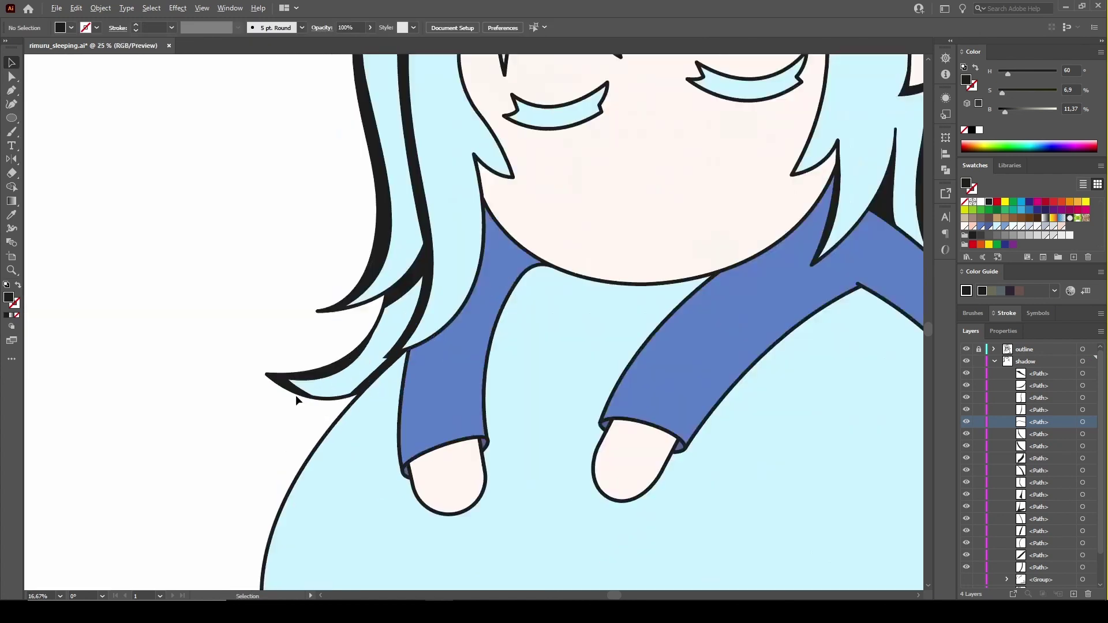
pyautogui.scroll(5, 295, 395)
pyautogui.keyDown('ctrl'); pyautogui.click(285, 372); pyautogui.keyUp('ctrl')
pyautogui.scroll(-6, 347, 323)
pyautogui.keyDown('ctrl'); pyautogui.click(351, 312); pyautogui.keyUp('ctrl')
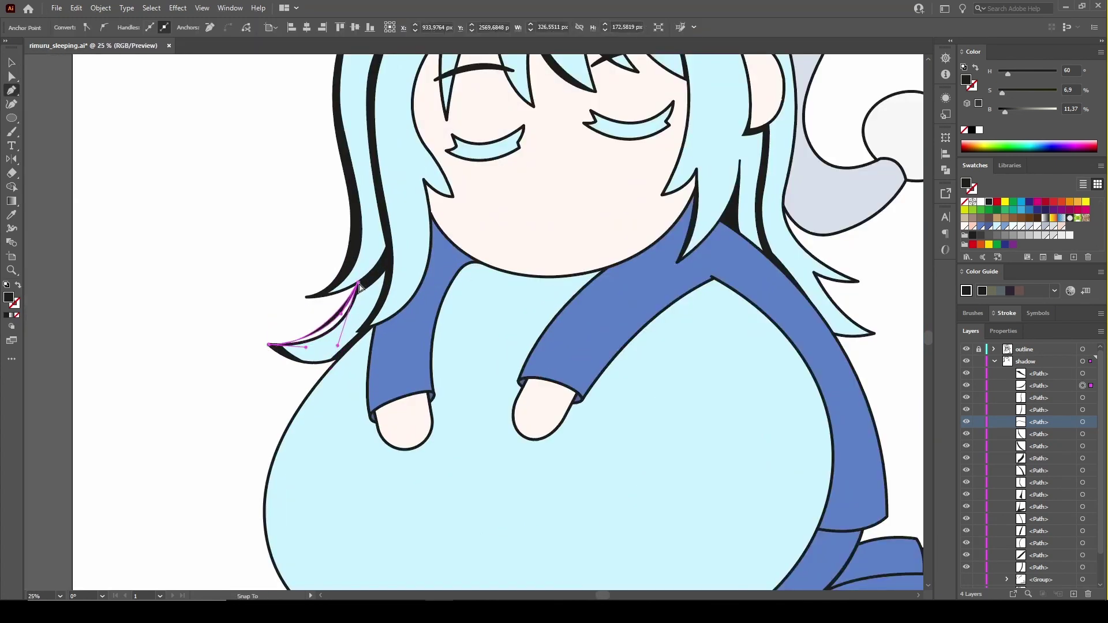
pyautogui.keyDown('alt'); pyautogui.scroll(3, 351, 313); pyautogui.keyUp('alt')
# Adjust the hair-tip shadow, then close a dark shadow strip along the nightcap's left brim edge
pyautogui.moveTo(310, 292); pyautogui.dragTo(319, 297)
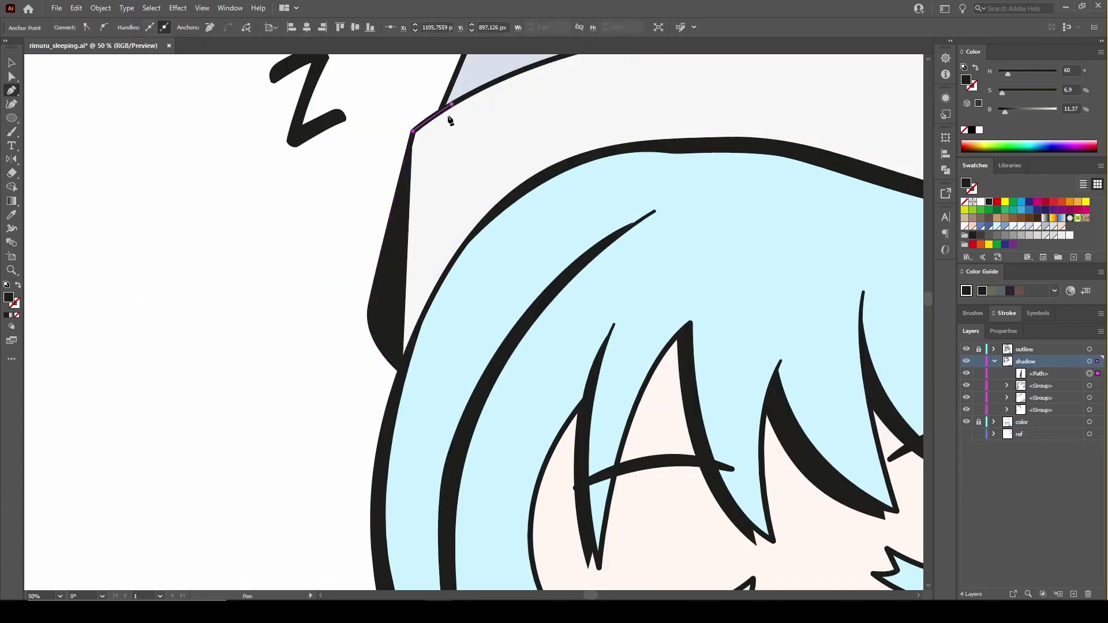
pyautogui.moveTo(452, 104); pyautogui.dragTo(433, 117)
pyautogui.click(386, 310)
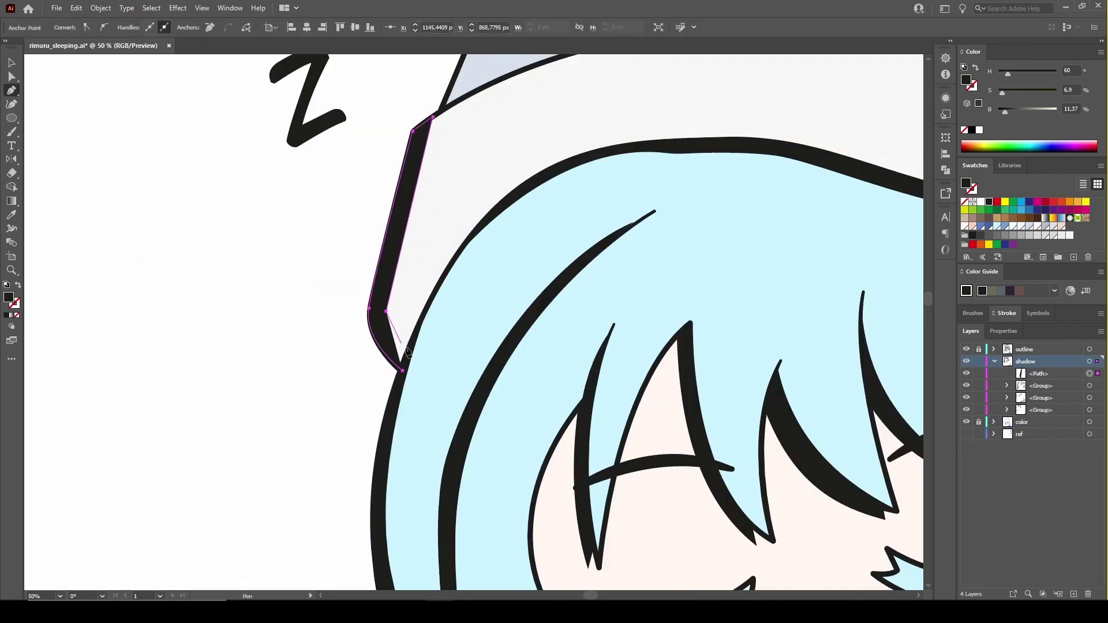
pyautogui.moveTo(403, 370); pyautogui.dragTo(410, 359)
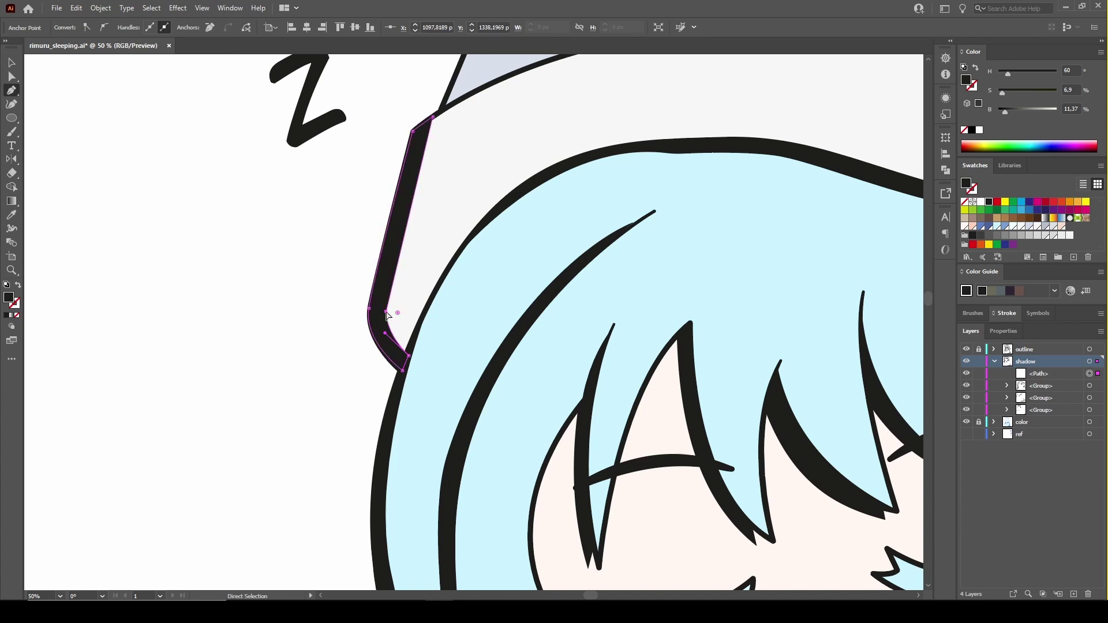
pyautogui.click(408, 355)
pyautogui.scroll(3, 409, 361)
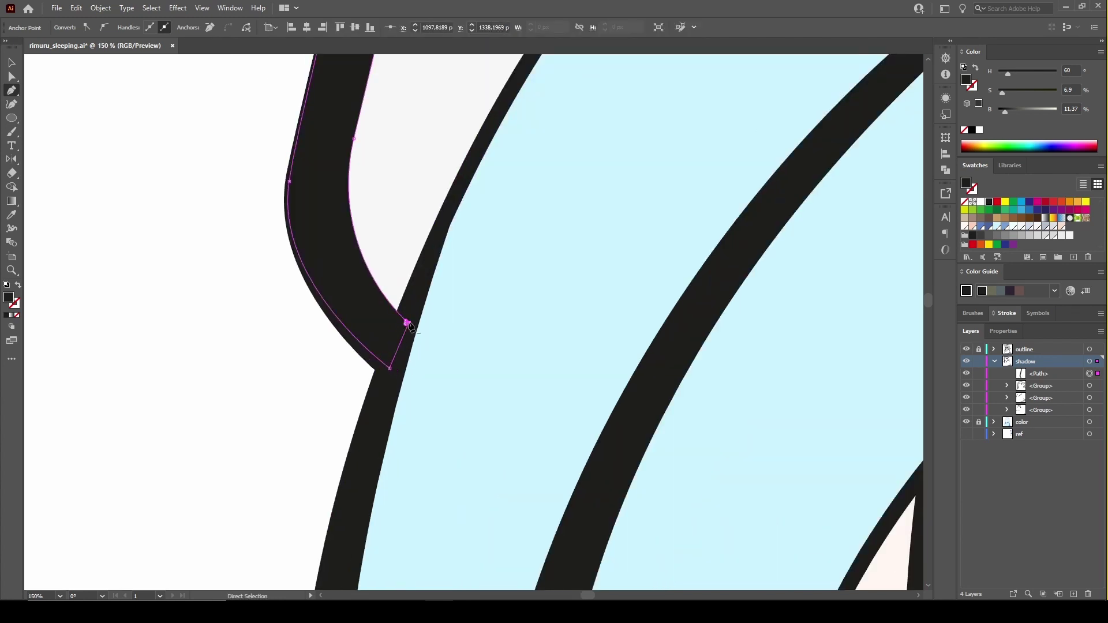
pyautogui.click(406, 320)
pyautogui.scroll(-5, 409, 320)
pyautogui.press('v')
pyautogui.click(337, 329)
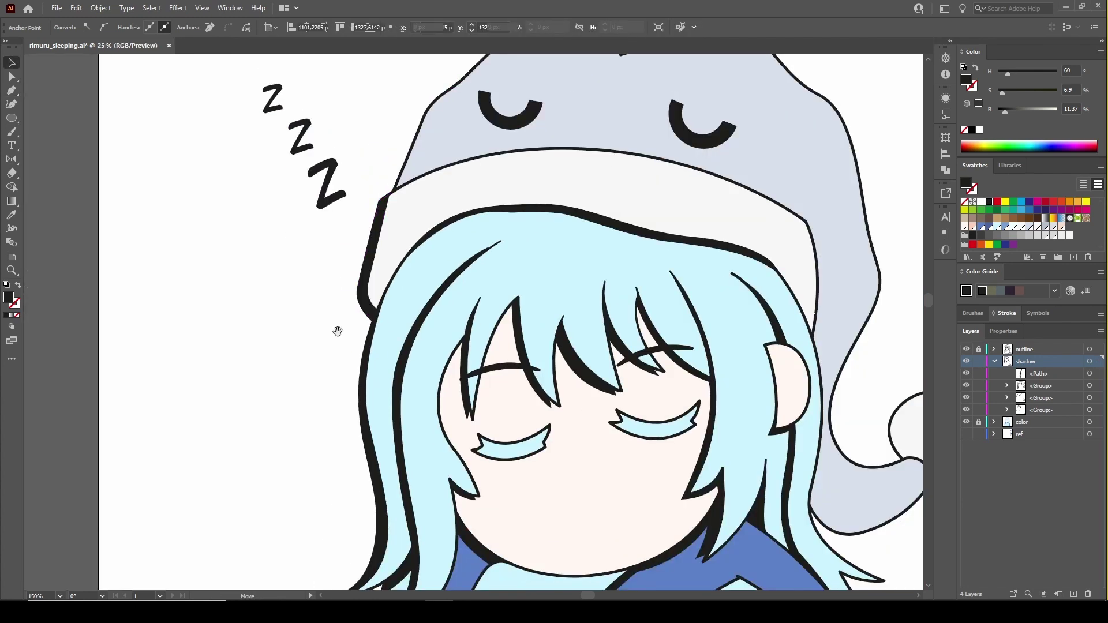
# Start a shadow along the hat's upper-left edge, undoing a stray brim segment
pyautogui.scroll(2, 456, 210)
pyautogui.press('p')
pyautogui.click(223, 291)
pyautogui.moveTo(402, 178); pyautogui.dragTo(532, 131)
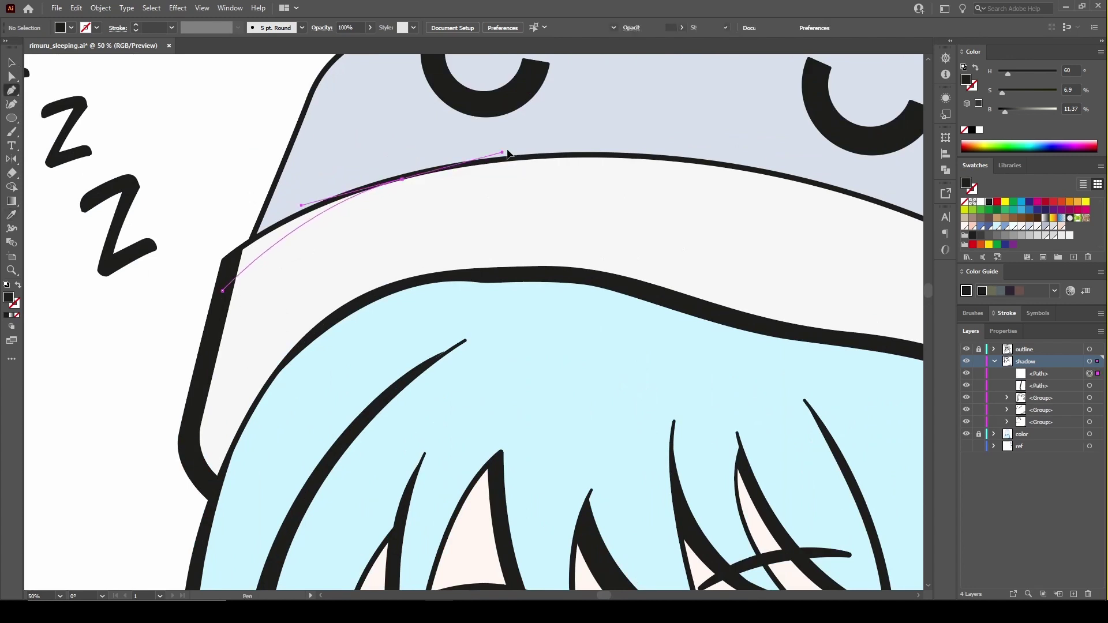
pyautogui.click(222, 291)
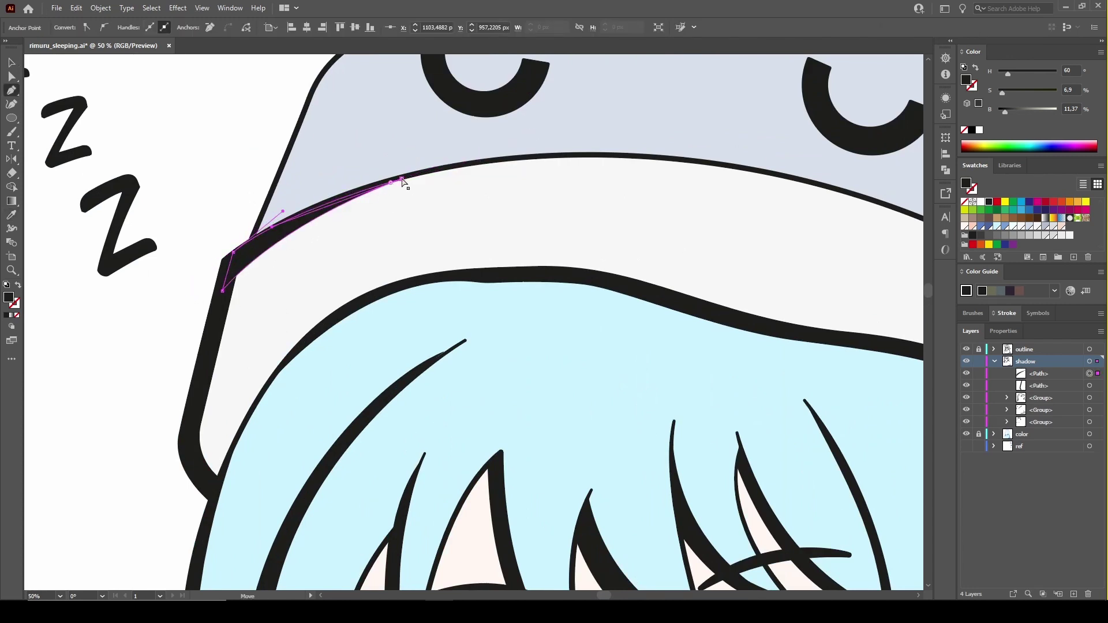
pyautogui.hotkey('ctrl', 'z')
pyautogui.scroll(-2, 229, 184)
pyautogui.scroll(2, 286, 227)
pyautogui.moveTo(264, 237); pyautogui.dragTo(287, 229)
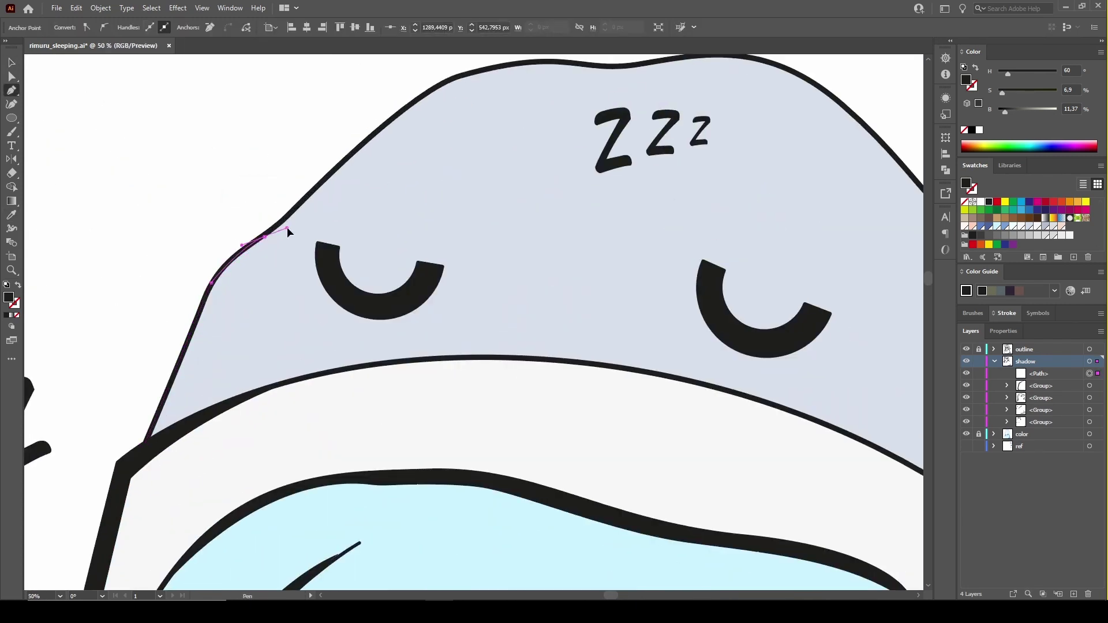
pyautogui.click(285, 220)
pyautogui.moveTo(440, 82); pyautogui.dragTo(472, 73)
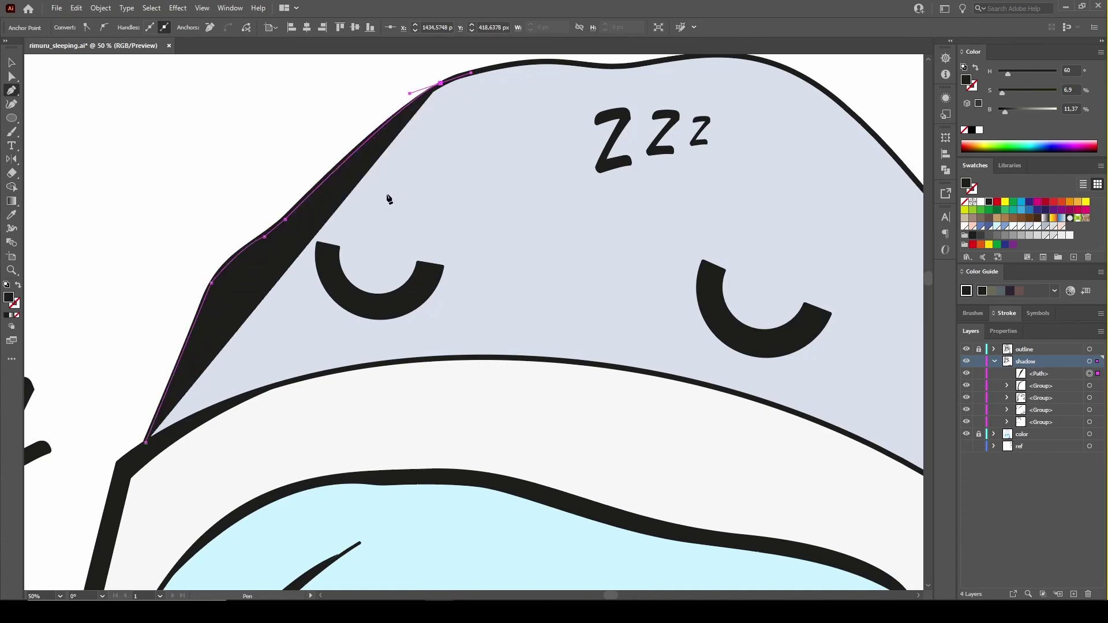
# Trace the shadow's top and inner edge above the eye and close it at its start
pyautogui.scroll(3, 388, 199)
pyautogui.hscroll(3, 388, 199)
pyautogui.moveTo(461, 143); pyautogui.dragTo(508, 143)
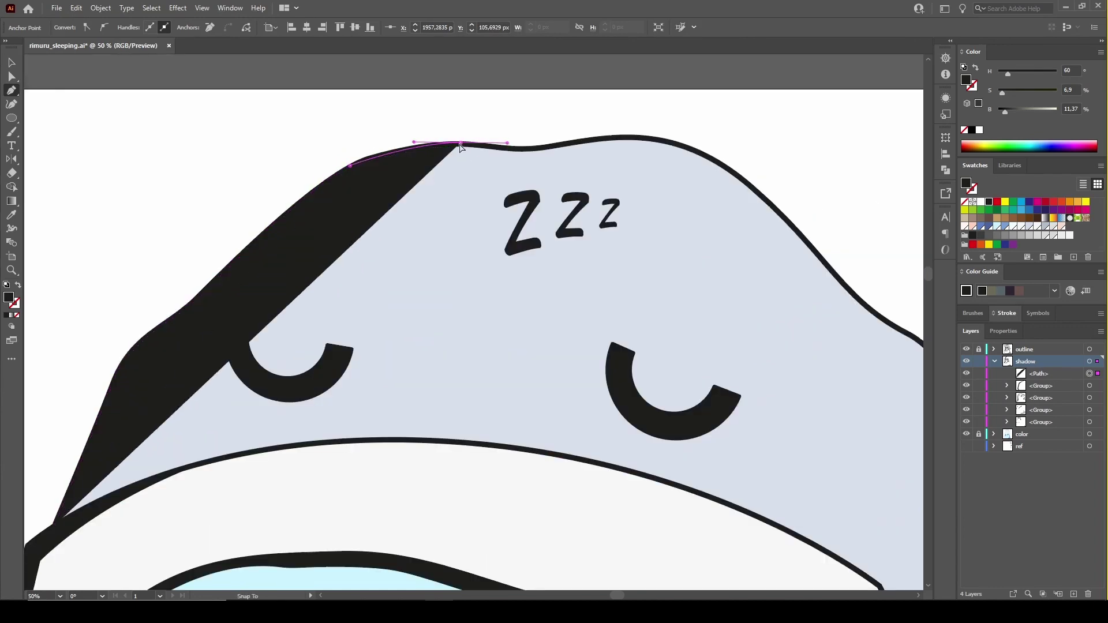
pyautogui.moveTo(358, 185); pyautogui.dragTo(328, 208)
pyautogui.scroll(-3, 326, 211)
pyautogui.hscroll(-3, 326, 210)
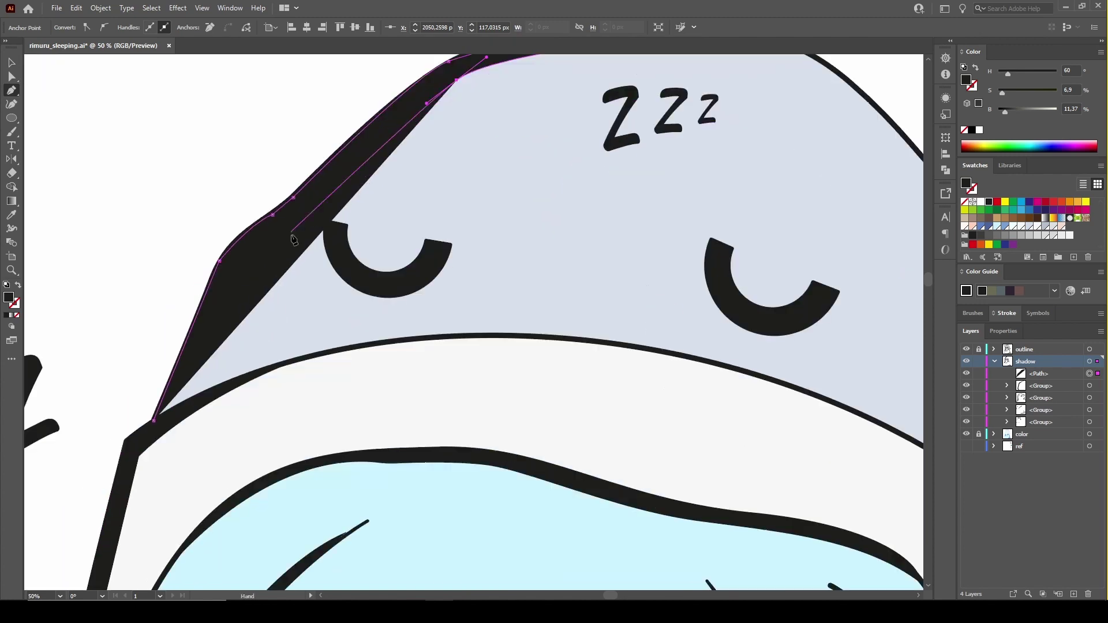
pyautogui.click(310, 239)
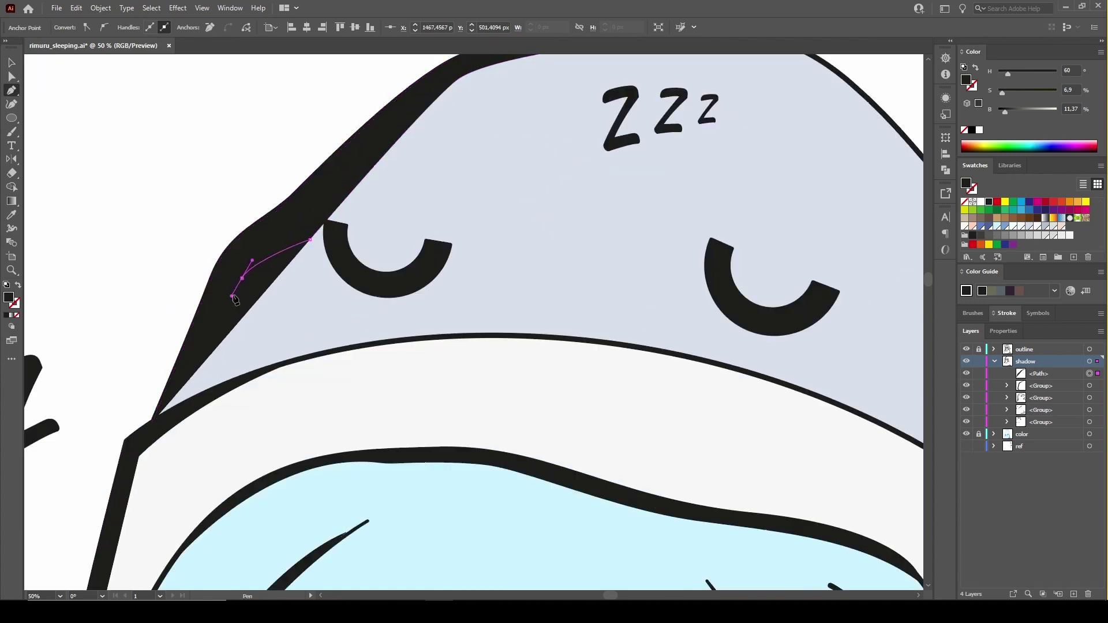
pyautogui.moveTo(247, 283); pyautogui.dragTo(243, 302)
pyautogui.click(203, 396)
pyautogui.click(154, 420)
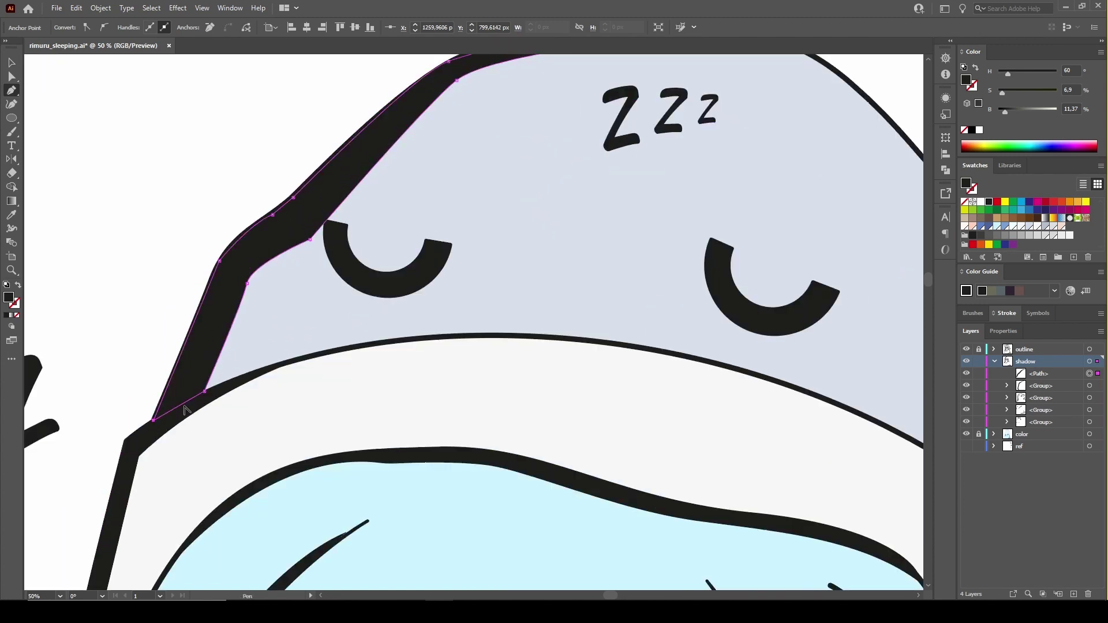
# Zoom out and reframe the view on the nightcap's tail
pyautogui.press('v')
pyautogui.press('p')
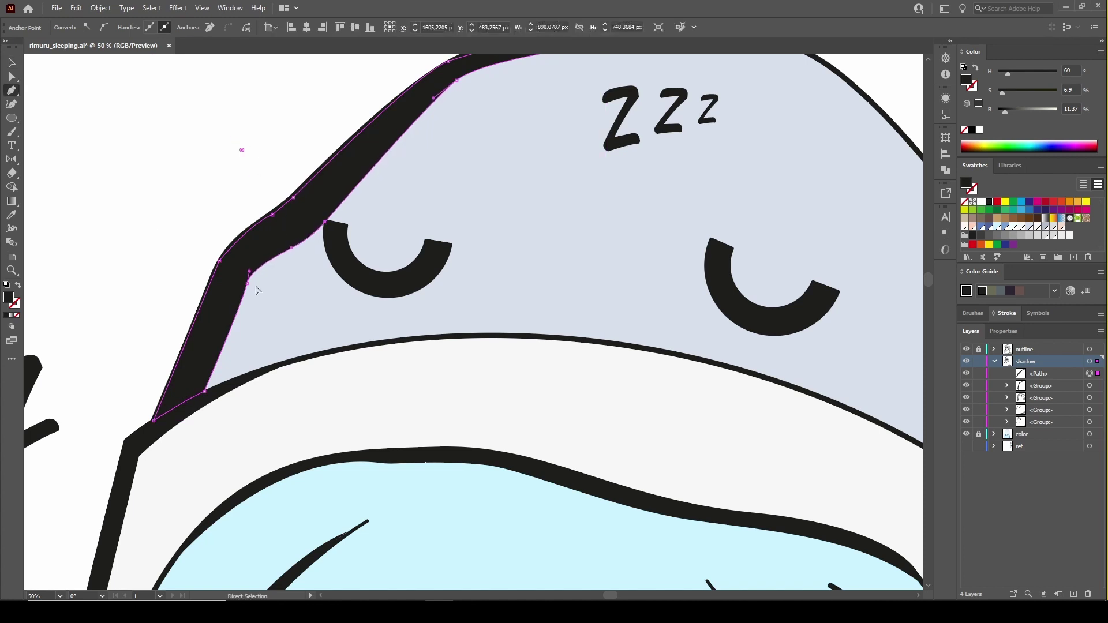
pyautogui.hotkey('ctrl', '-')
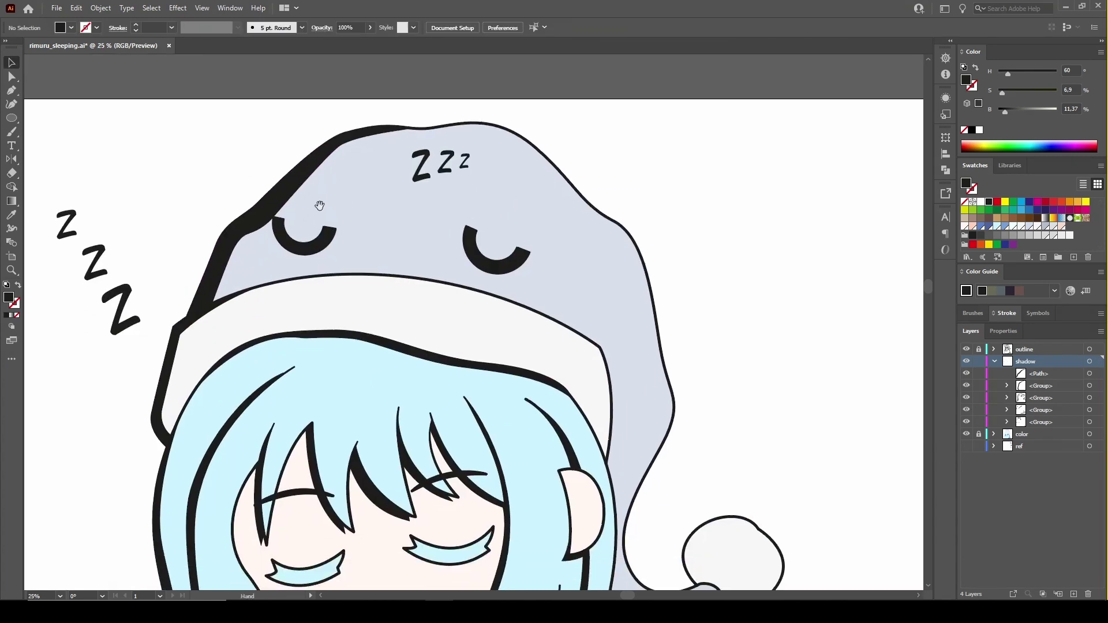
pyautogui.moveTo(322, 205); pyautogui.dragTo(376, 129)
pyautogui.hotkey('ctrl', '+')
# Begin the tail shadow under the hat's tail, anchoring along the edge beside the hair
pyautogui.click(588, 486)
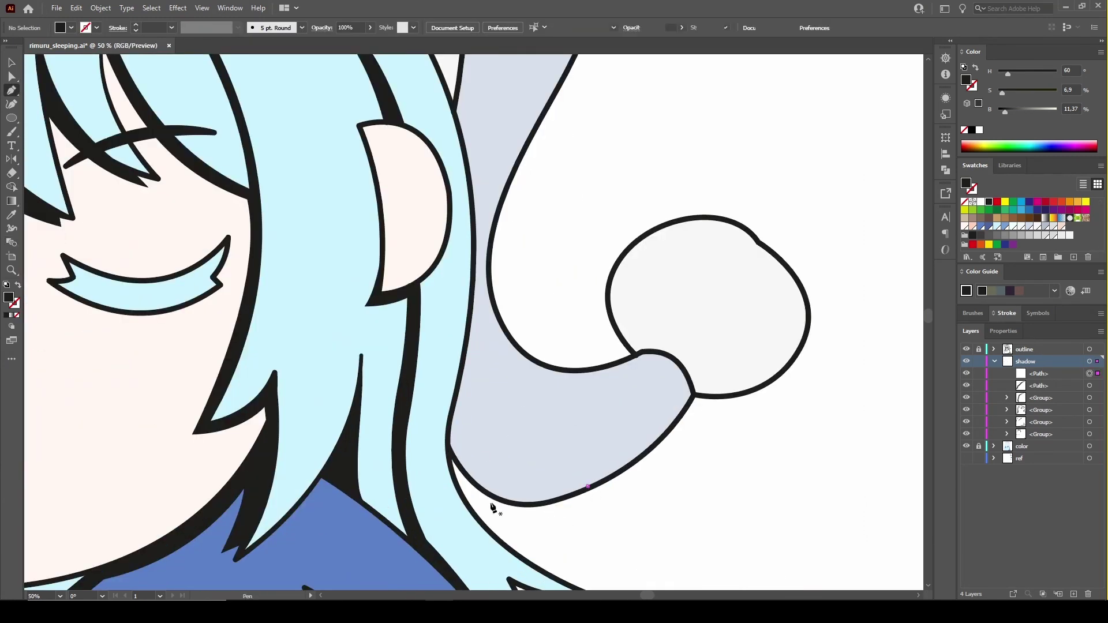
pyautogui.moveTo(488, 495); pyautogui.dragTo(432, 463)
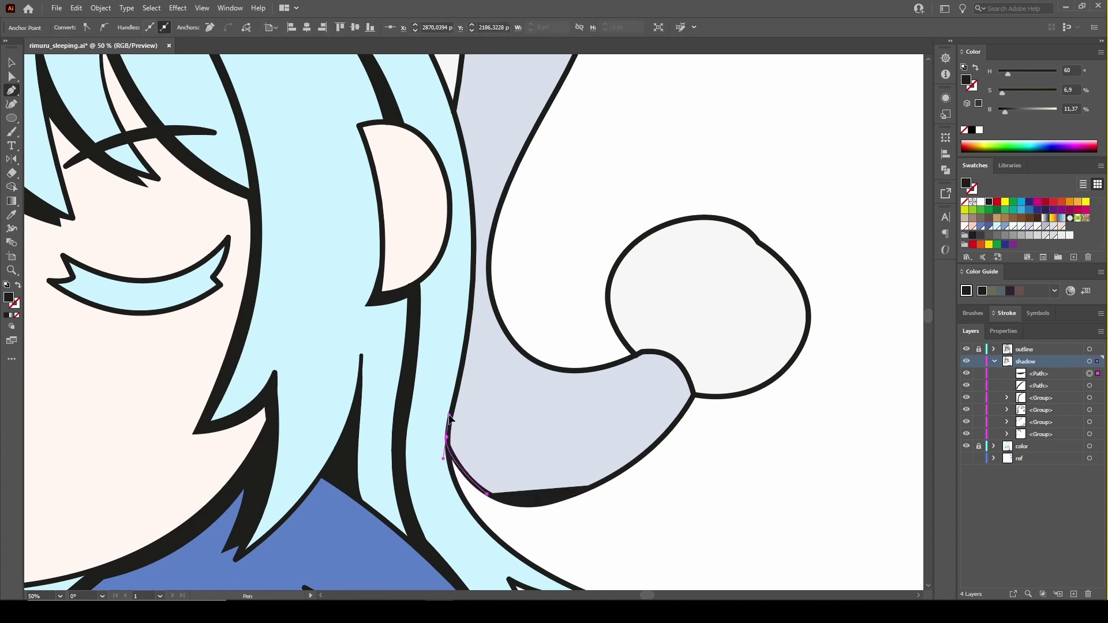
pyautogui.click(449, 437)
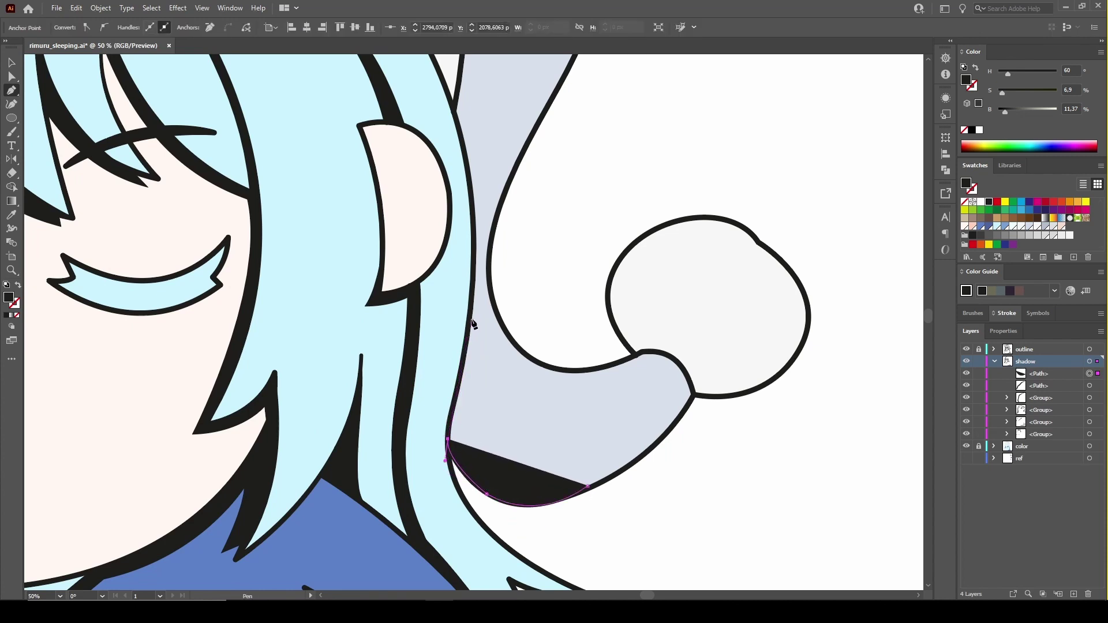
pyautogui.scroll(3, 471, 312)
pyautogui.moveTo(430, 171)
pyautogui.mouseDown()
pyautogui.moveTo(462, 233)
pyautogui.moveTo(421, 112)
pyautogui.mouseUp()
pyautogui.scroll(5, 472, 231)
pyautogui.scroll(-2, 474, 500)
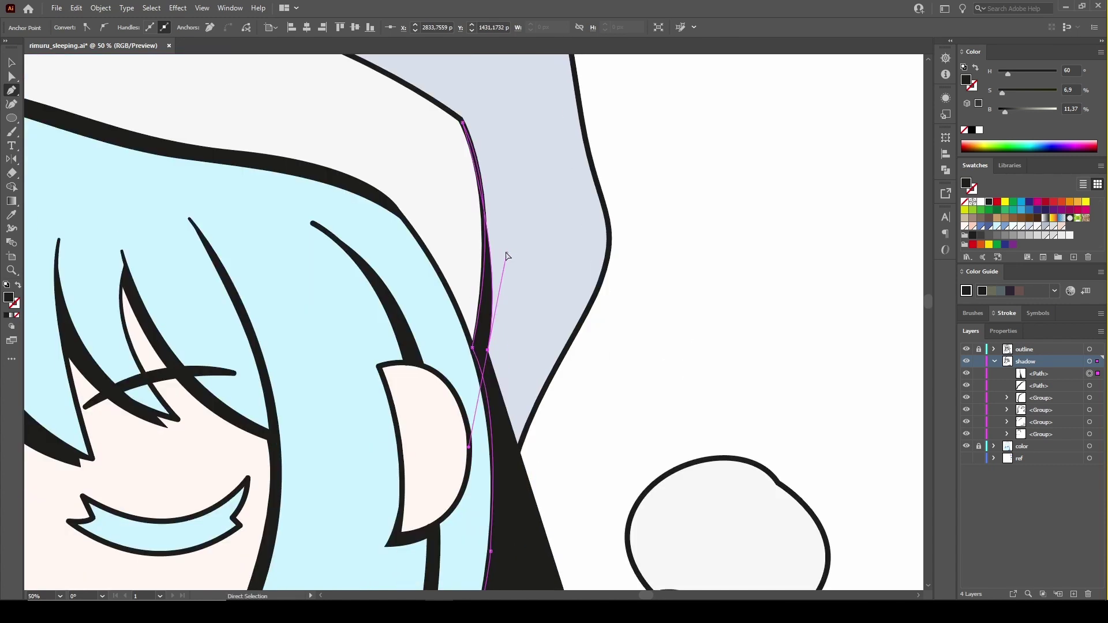
pyautogui.scroll(-4, 507, 256)
# Redraw the last anchor with a smoother curve and close the tail shadow path
pyautogui.moveTo(481, 488); pyautogui.dragTo(451, 563)
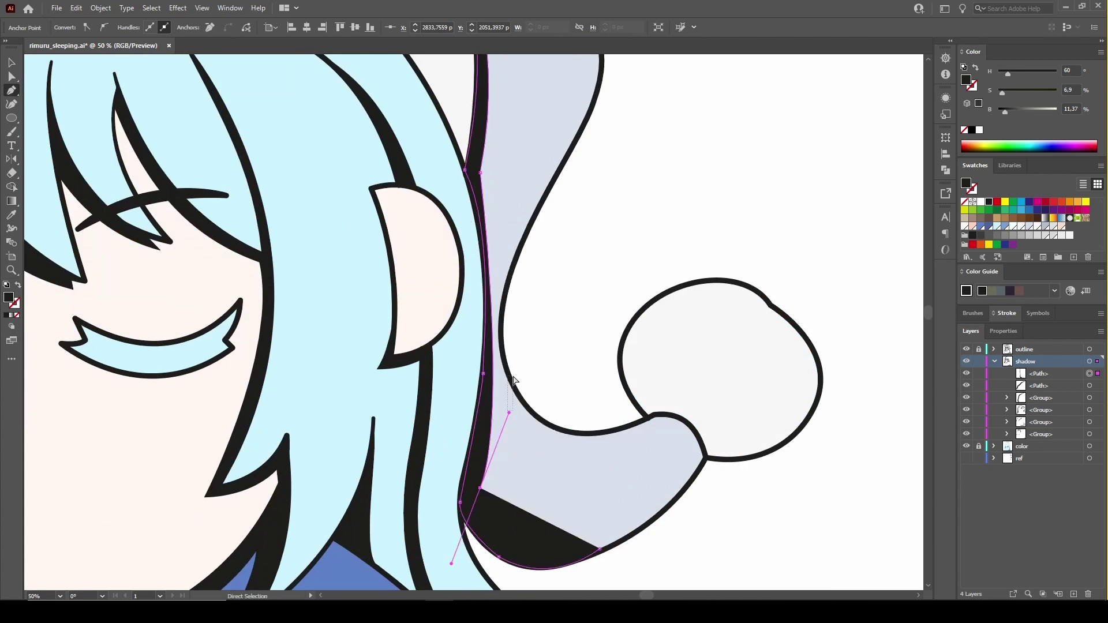
pyautogui.hotkey('ctrl', 'z')
pyautogui.moveTo(479, 491); pyautogui.dragTo(515, 326)
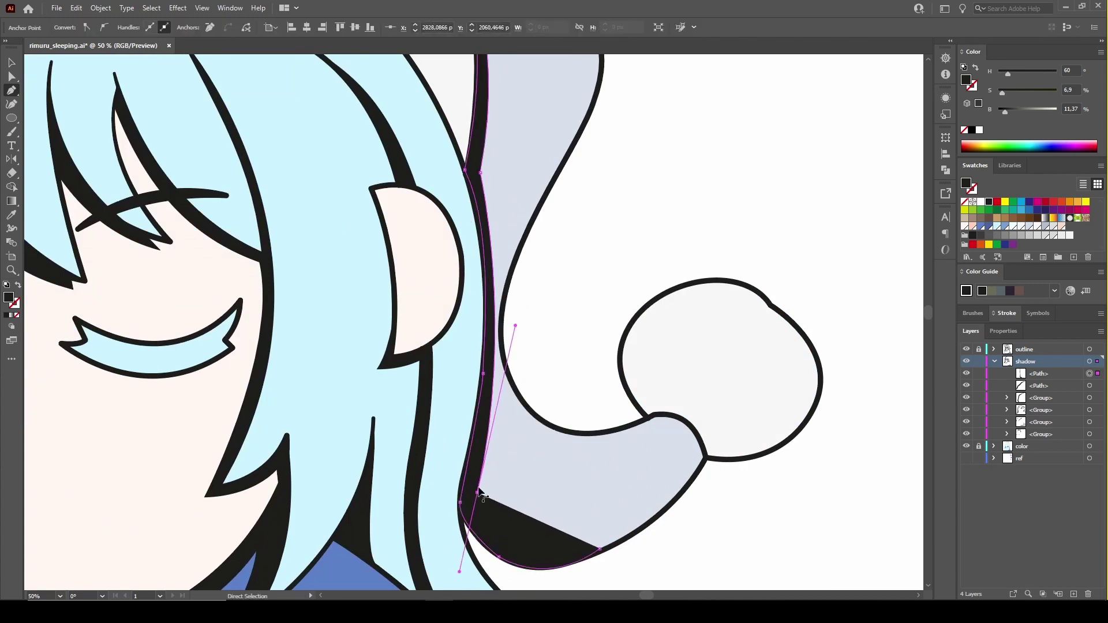
pyautogui.scroll(-3, 479, 491)
pyautogui.moveTo(576, 466); pyautogui.dragTo(703, 448)
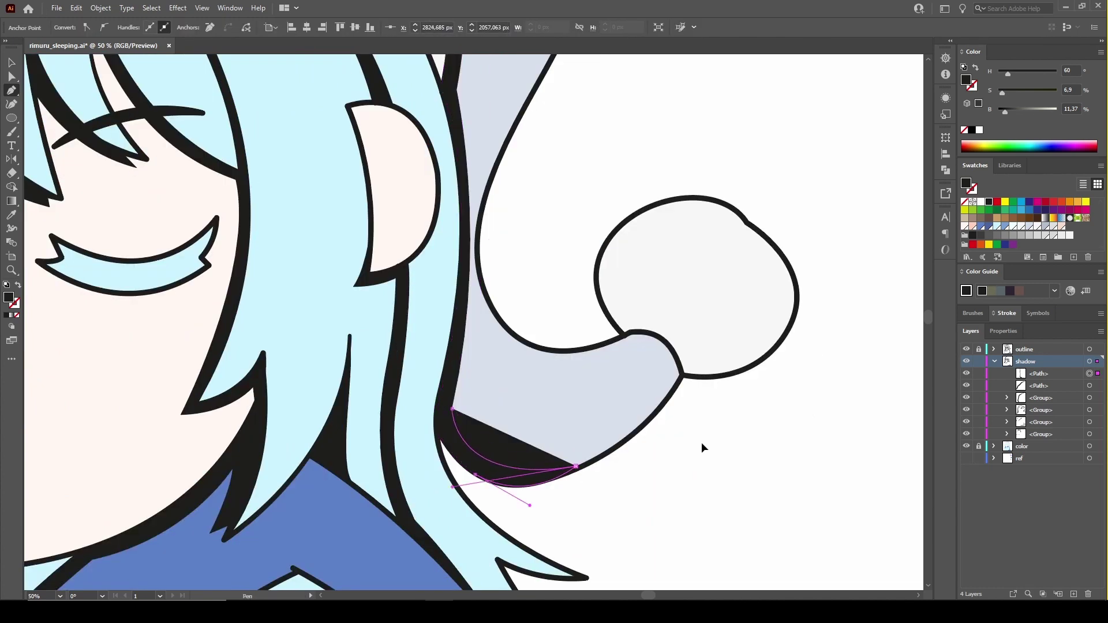
pyautogui.click(452, 409)
pyautogui.press('v')
pyautogui.hotkey('ctrl', '-')
pyautogui.hotkey('ctrl', '-')
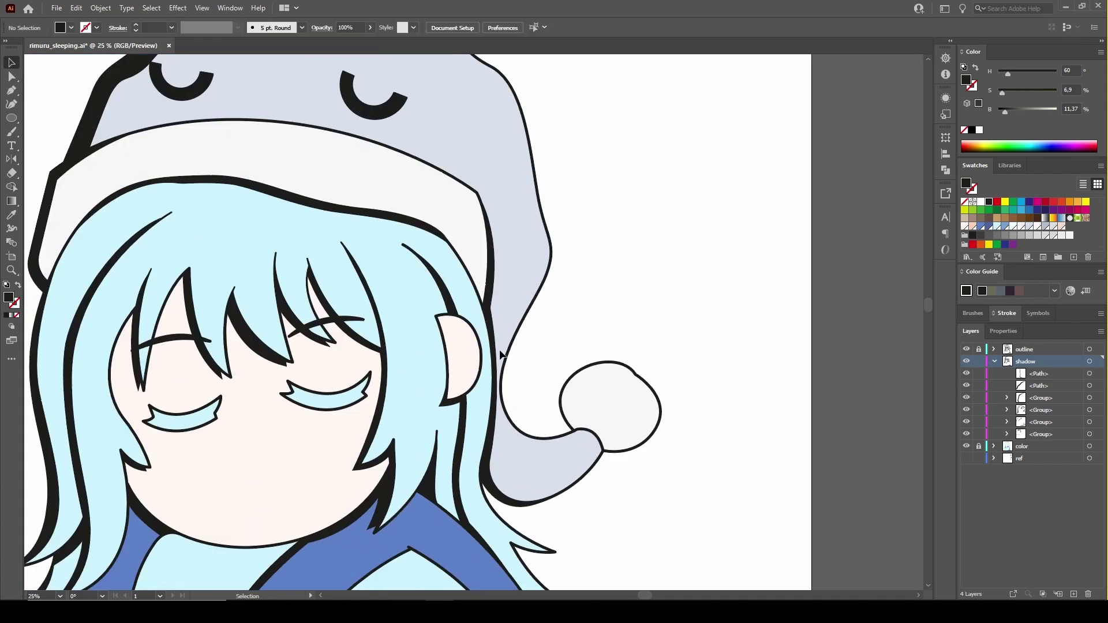
# Draw a blue shadow ellipse on the lower slime and a smaller copy above it
pyautogui.click(497, 289)
pyautogui.hotkey('ctrl', '-')
pyautogui.press('l')
pyautogui.moveTo(428, 484)
pyautogui.mouseDown()
pyautogui.moveTo(531, 540)
pyautogui.moveTo(545, 537)
pyautogui.mouseUp()
pyautogui.press('v')
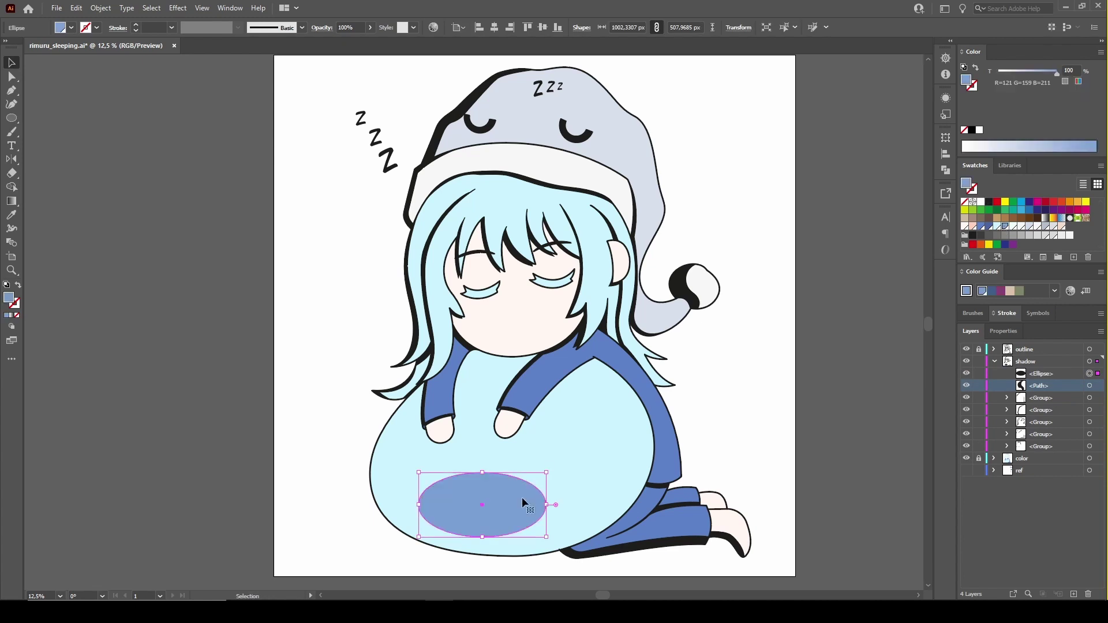
pyautogui.hotkey('ctrl', 'c')
pyautogui.hotkey('ctrl', 'v')
pyautogui.moveTo(480, 322); pyautogui.dragTo(534, 473)
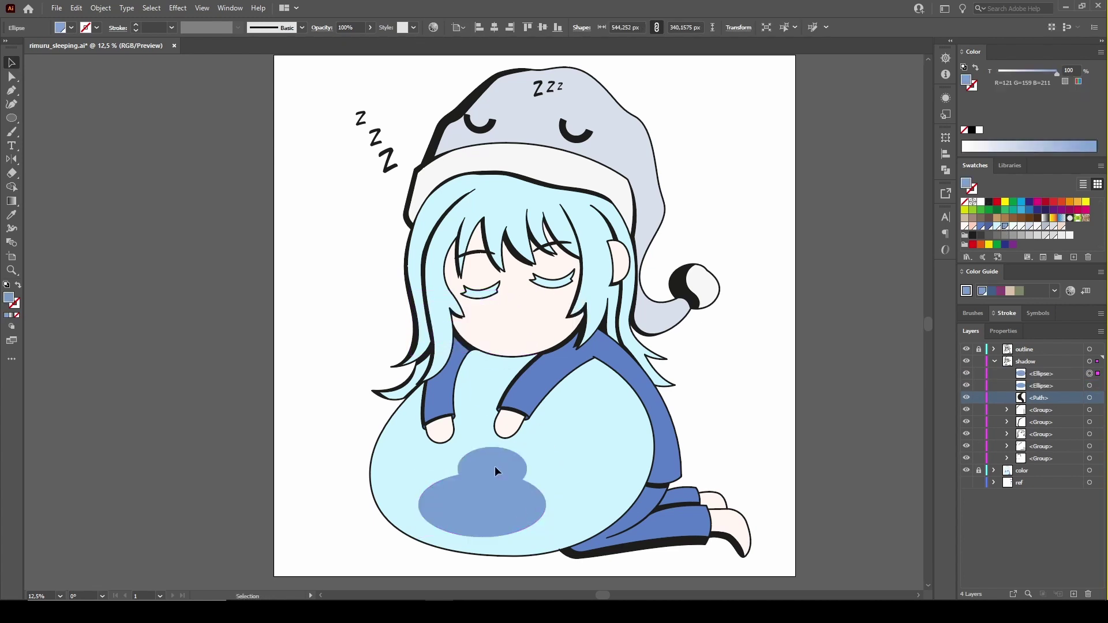
pyautogui.click(608, 445)
# Pen a crescent shadow along the slime's right edge and refine its curve
pyautogui.press('p')
pyautogui.scroll(1, 600, 528)
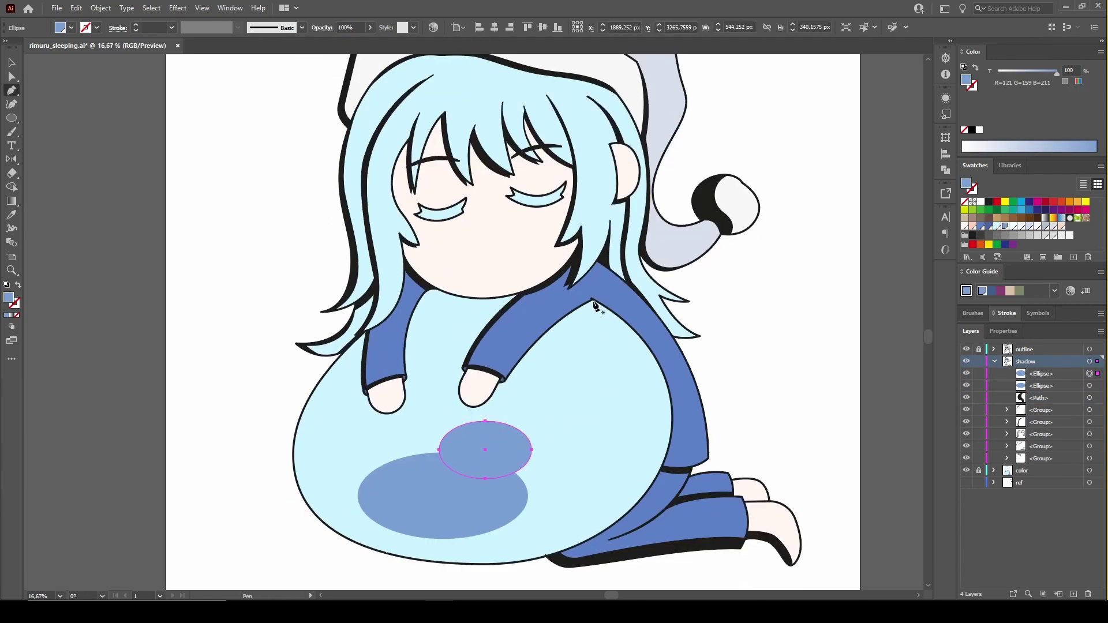
pyautogui.click(592, 299)
pyautogui.moveTo(547, 558); pyautogui.dragTo(785, 428)
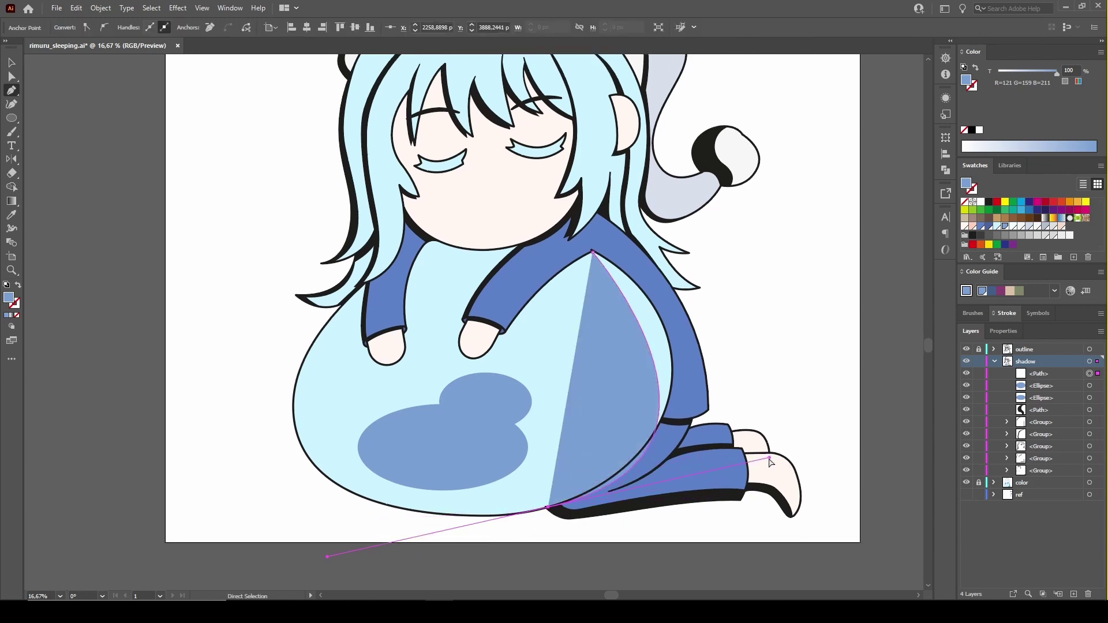
pyautogui.click(665, 335)
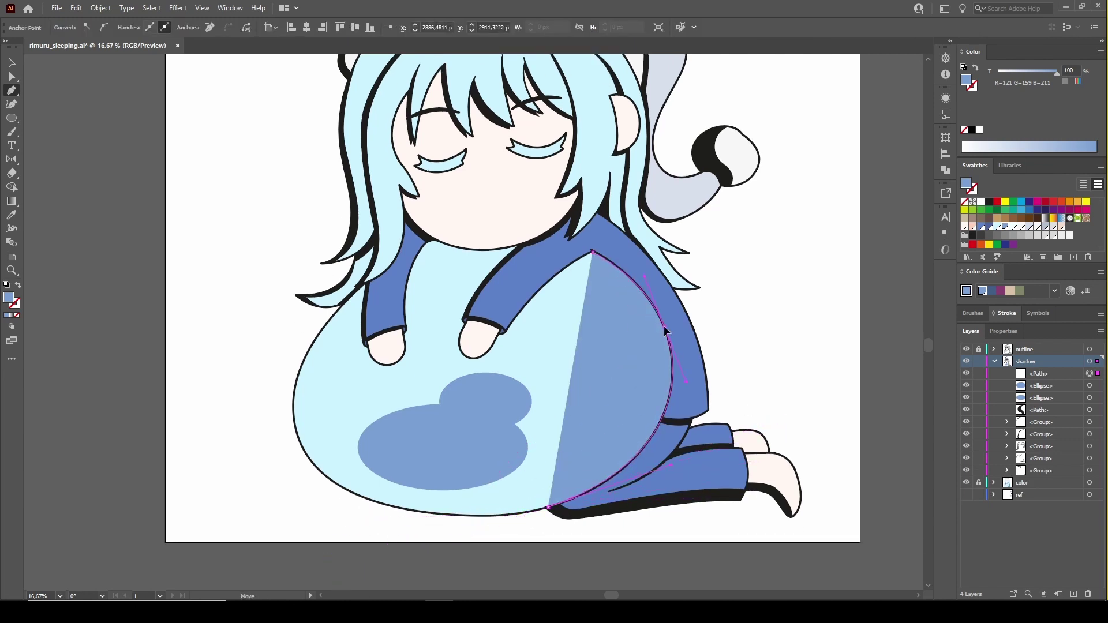
pyautogui.scroll(1, 531, 515)
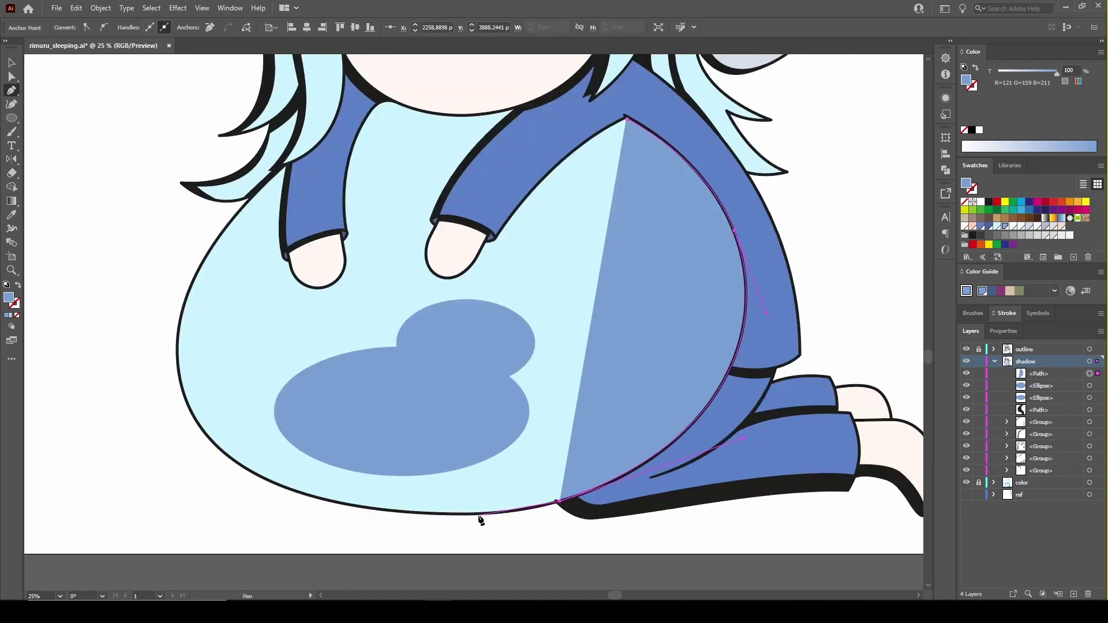
pyautogui.moveTo(478, 516); pyautogui.dragTo(441, 520)
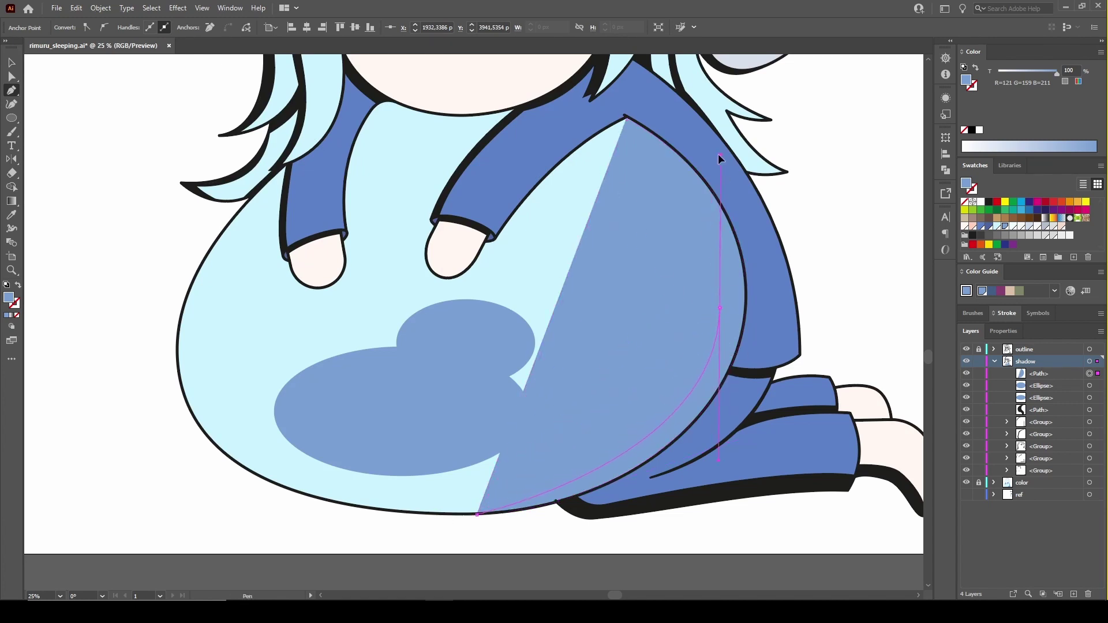
pyautogui.click(626, 119)
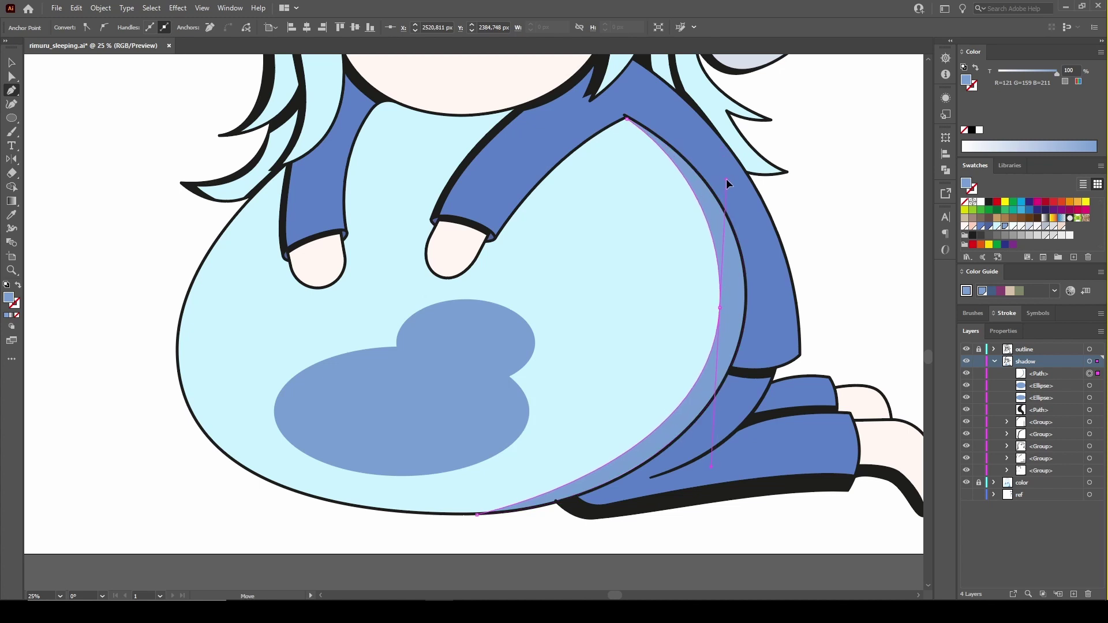
pyautogui.click(719, 310)
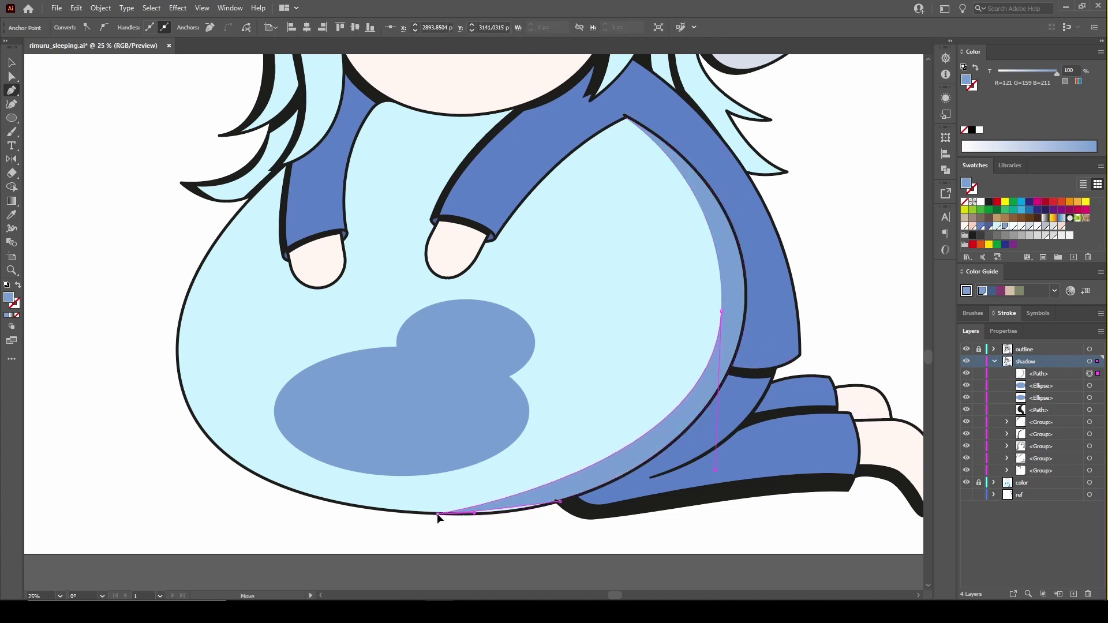
pyautogui.moveTo(441, 514); pyautogui.dragTo(508, 513)
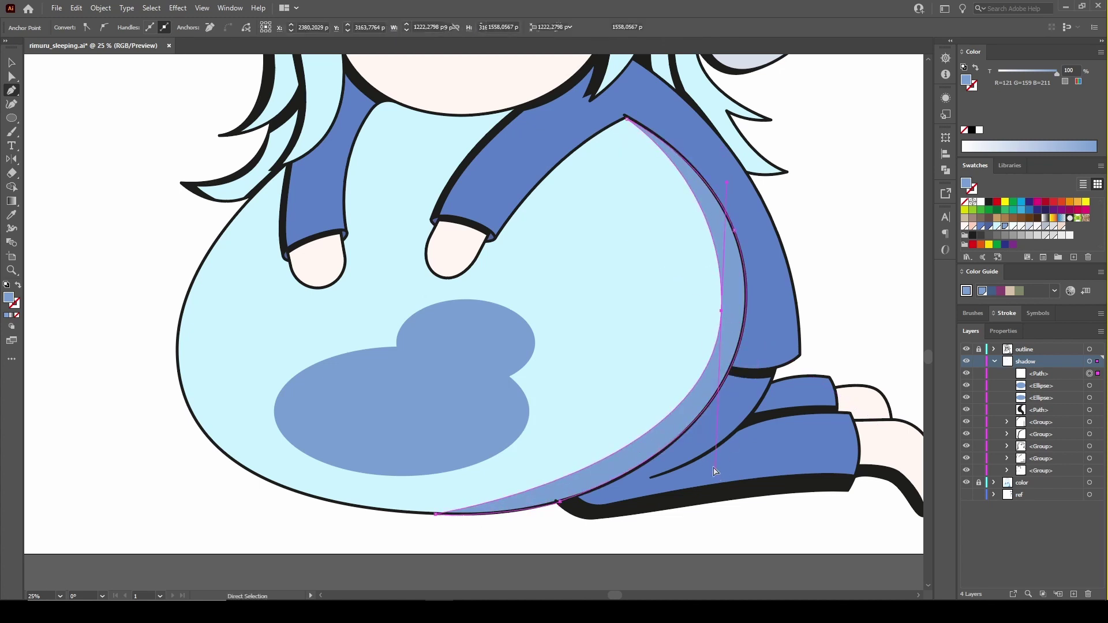
pyautogui.moveTo(715, 471); pyautogui.dragTo(711, 506)
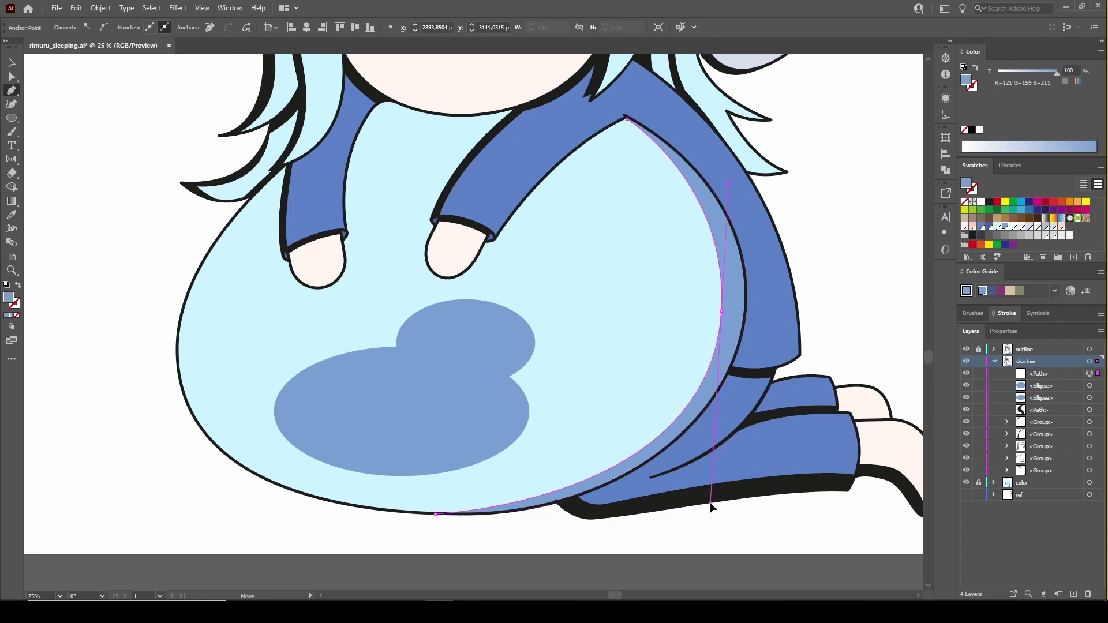
# Shift the large shadow ellipse left and select the small upper ellipse
pyautogui.press('v')
pyautogui.hotkey('ctrl', '-')
pyautogui.hotkey('ctrl', 'shift', 'a')
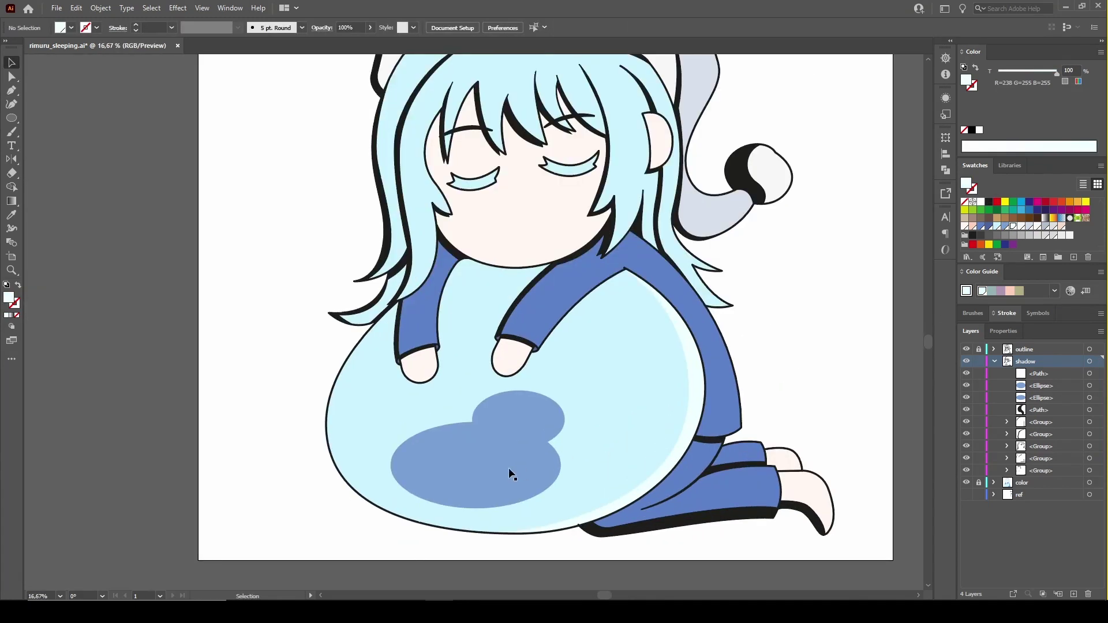
pyautogui.moveTo(510, 473); pyautogui.dragTo(483, 473)
pyautogui.click(531, 411)
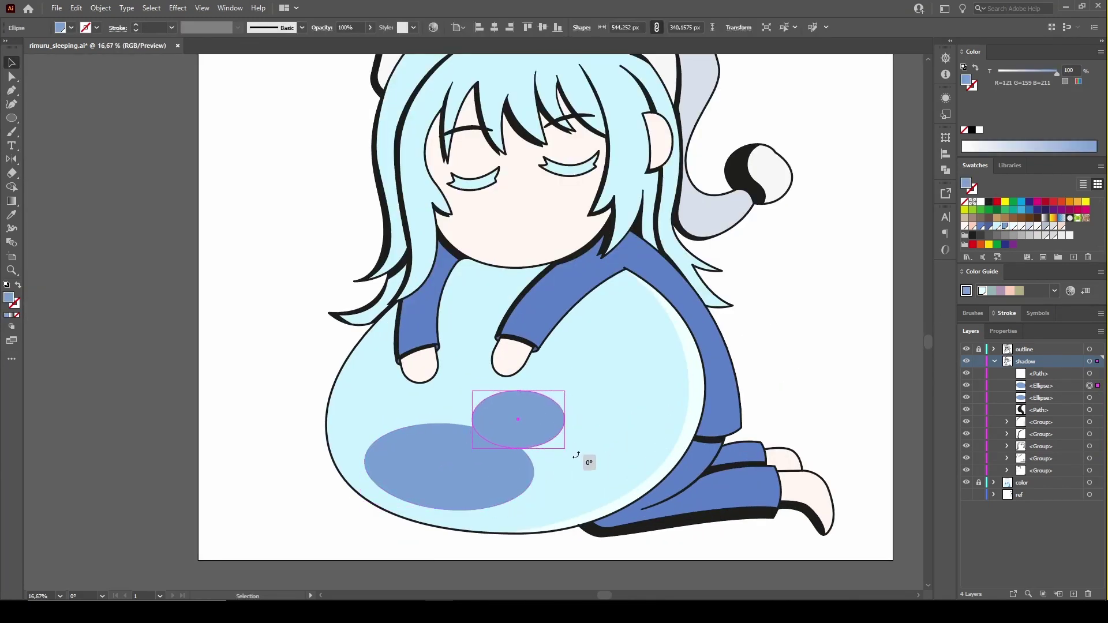
pyautogui.scroll(-2, 735, 425)
pyautogui.scroll(2, 735, 425)
# Add a near-white, nearly upright rotated ellipse highlight on the slime's right side
pyautogui.hotkey('ctrl', 'c')
pyautogui.hotkey('ctrl', 'v')
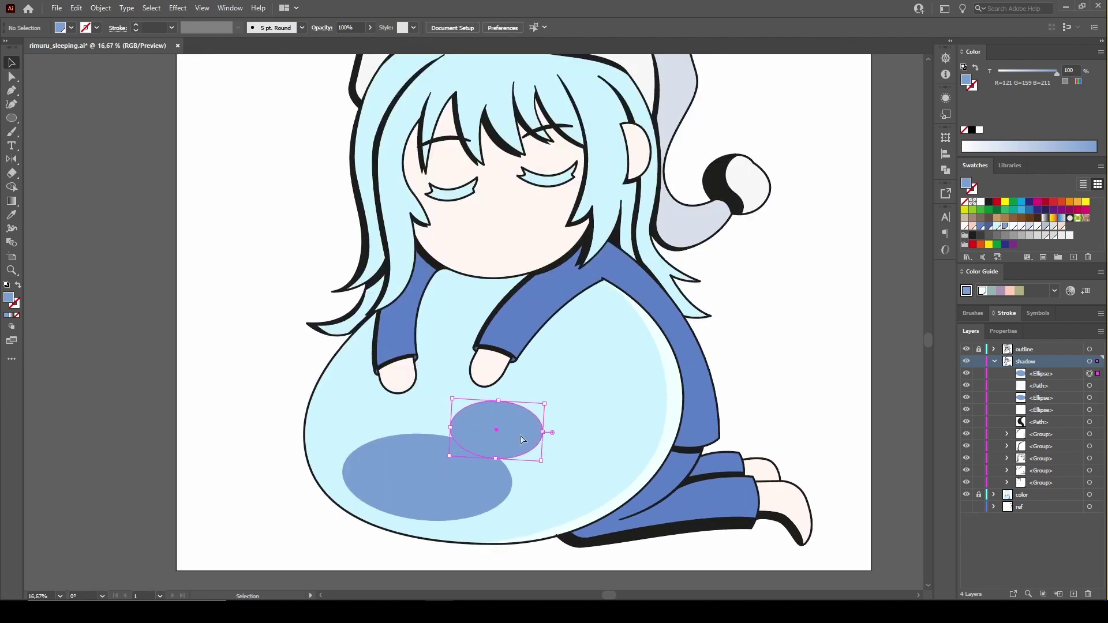
pyautogui.moveTo(473, 321); pyautogui.dragTo(630, 370)
pyautogui.click(1013, 227)
pyautogui.moveTo(687, 404); pyautogui.dragTo(606, 433)
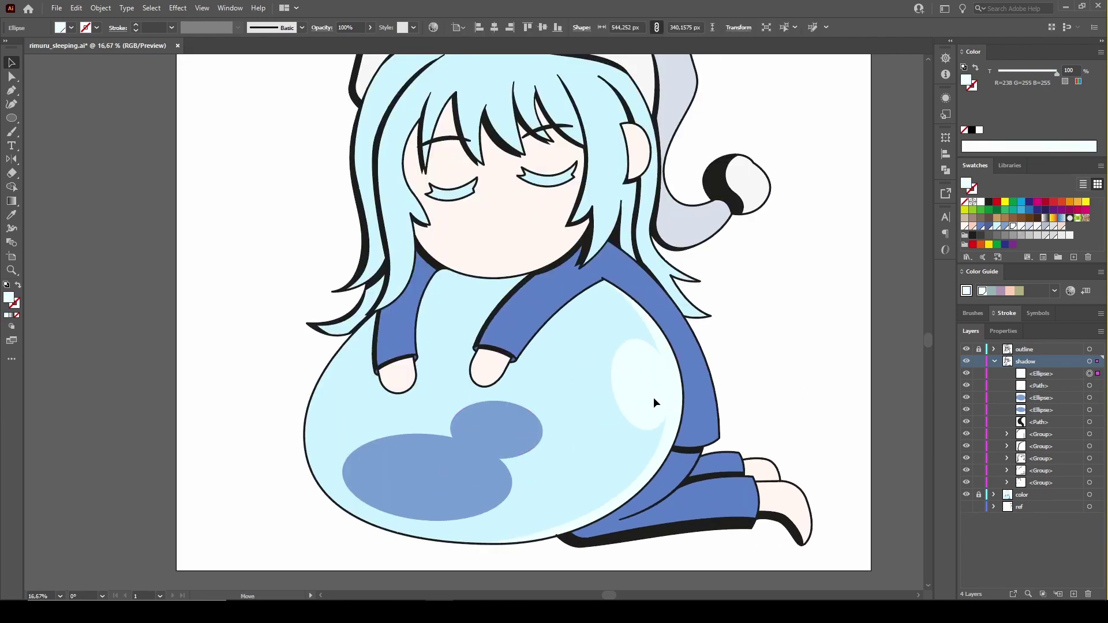
pyautogui.moveTo(684, 430); pyautogui.dragTo(679, 439)
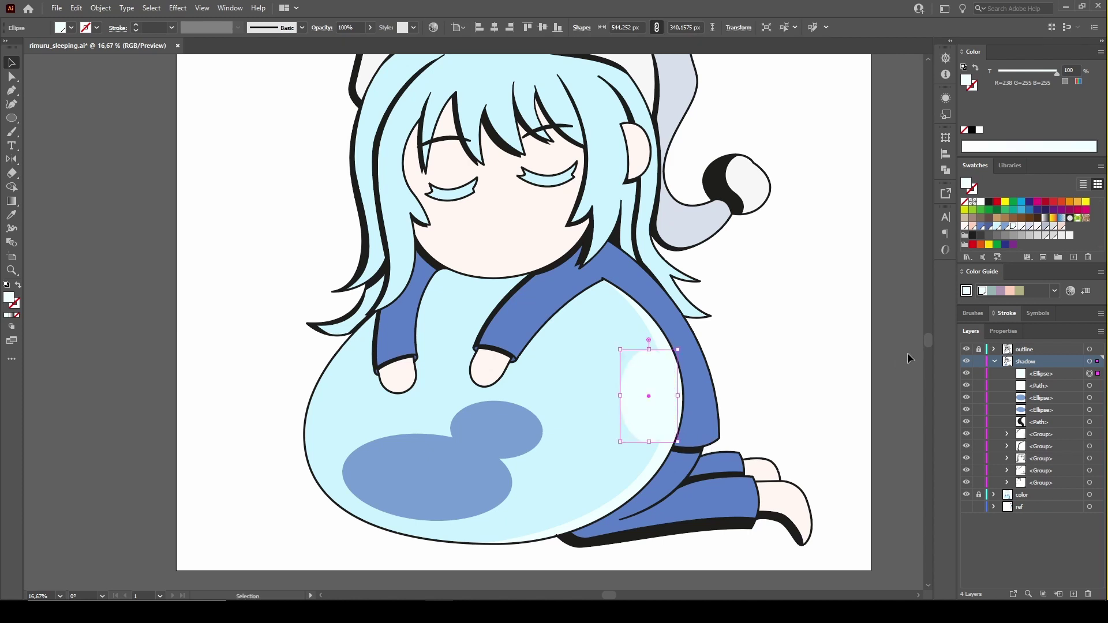
pyautogui.click(809, 376)
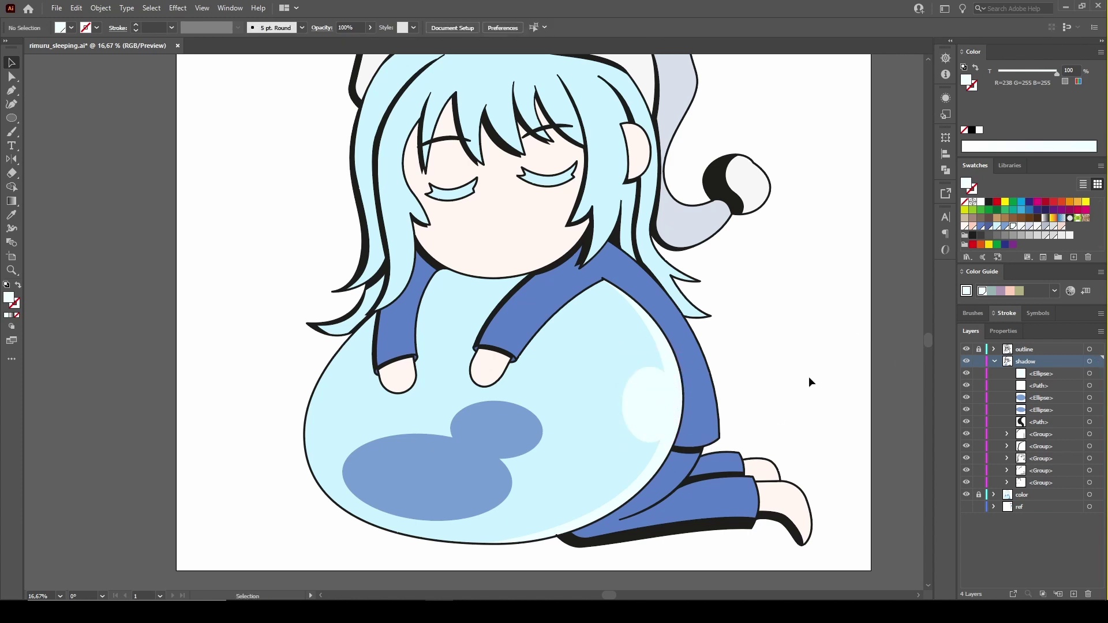
# Enlarge the blue shadow blob on the slime
pyautogui.scroll(-1, 724, 406)
pyautogui.scroll(1, 724, 407)
pyautogui.click(567, 399)
pyautogui.moveTo(567, 399); pyautogui.dragTo(494, 469)
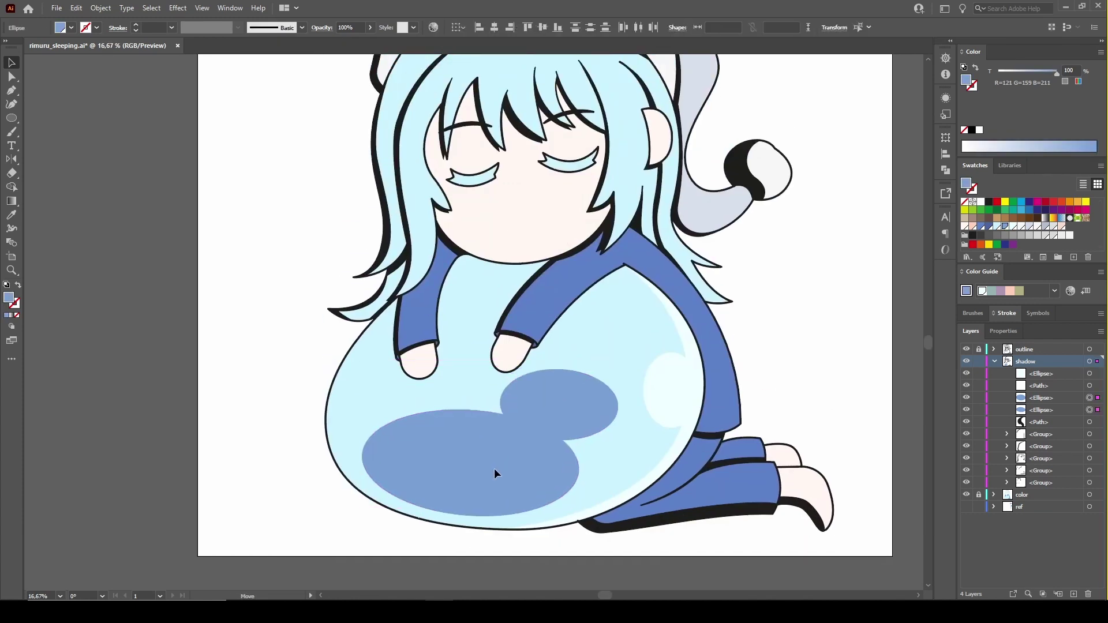
pyautogui.hotkey('ctrl', 'shift', 'a')
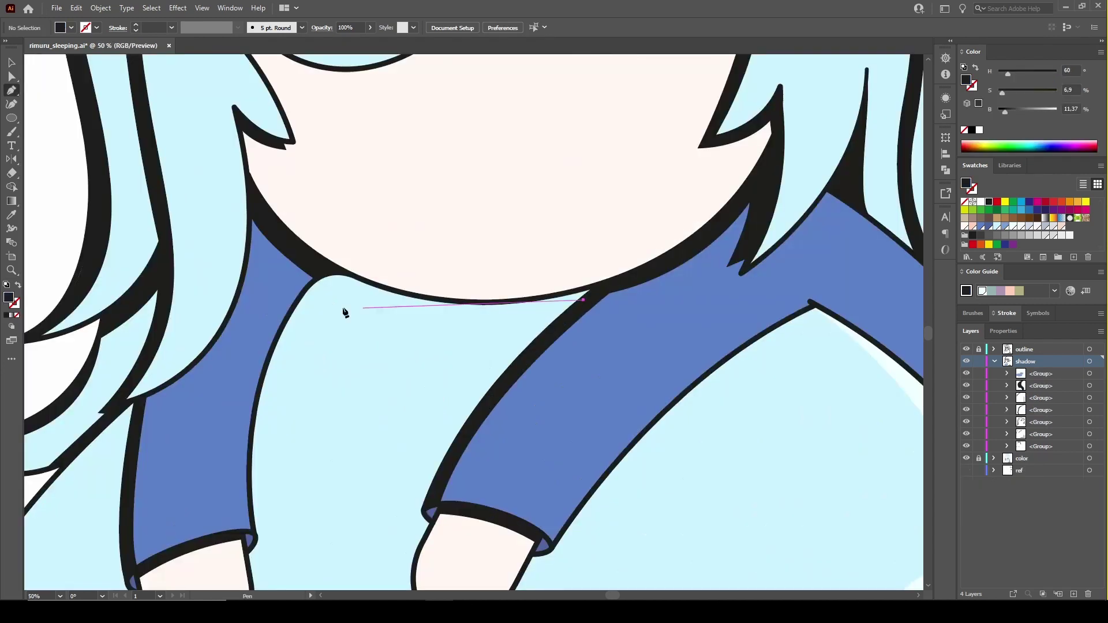
# Draw a thin crescent shadow hugging the chin above the collar, then zoom out
pyautogui.click(315, 279)
pyautogui.moveTo(316, 282)
pyautogui.mouseDown()
pyautogui.moveTo(416, 299)
pyautogui.moveTo(407, 304)
pyautogui.mouseUp()
pyautogui.click(584, 301)
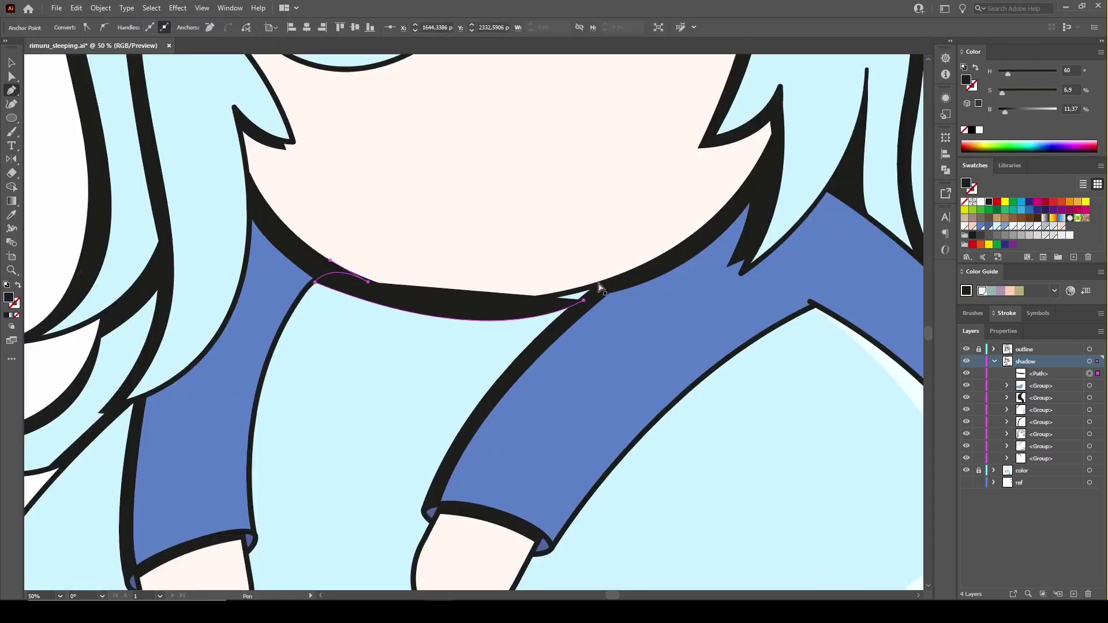
pyautogui.hotkey('ctrl', 'z')
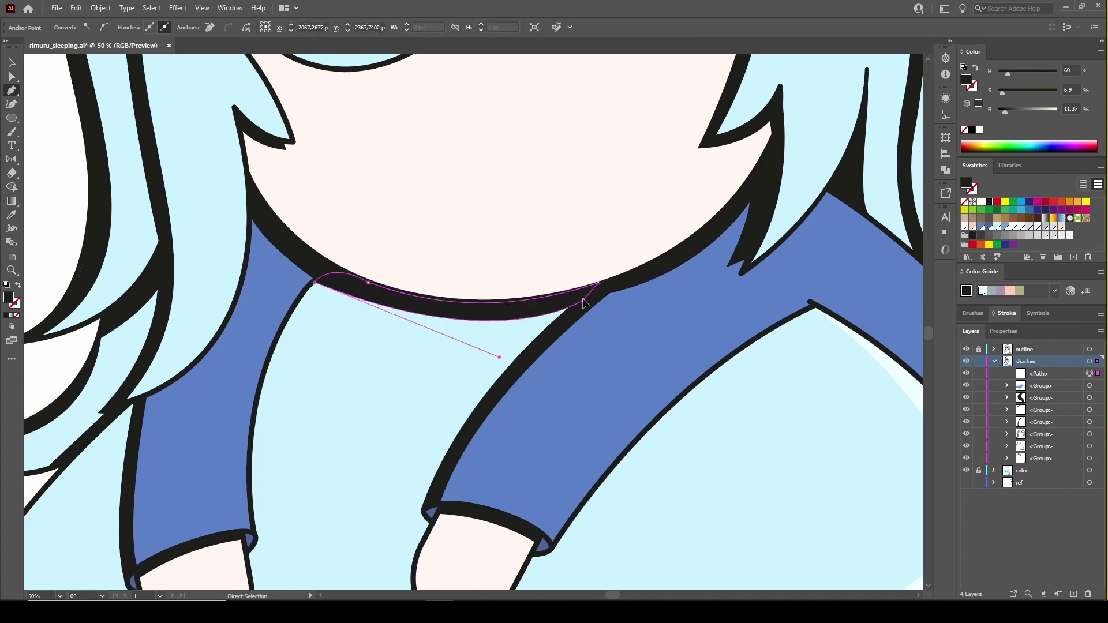
pyautogui.moveTo(584, 301); pyautogui.dragTo(598, 297)
pyautogui.press('v')
pyautogui.hotkey('ctrl', 'shift', 'a')
pyautogui.hotkey('ctrl', '-')
pyautogui.hotkey('ctrl', '-')
pyautogui.hotkey('ctrl', '-')
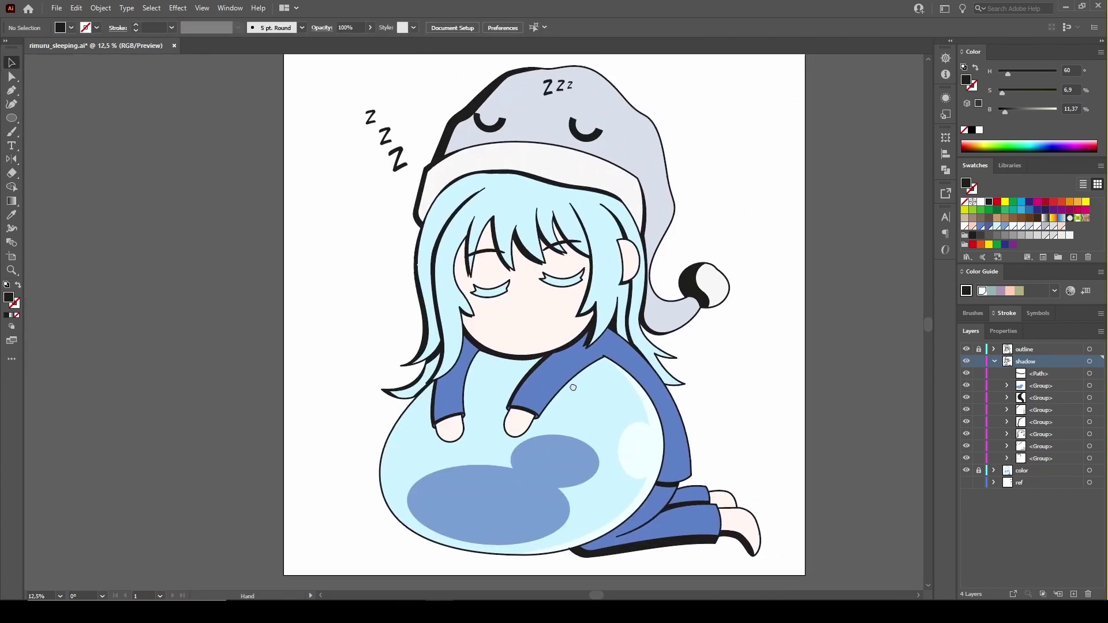
pyautogui.hotkey('ctrl', '-')
# Locate and select the body shadow group in the Layers panel
pyautogui.click(1090, 458)
pyautogui.click(1003, 331)
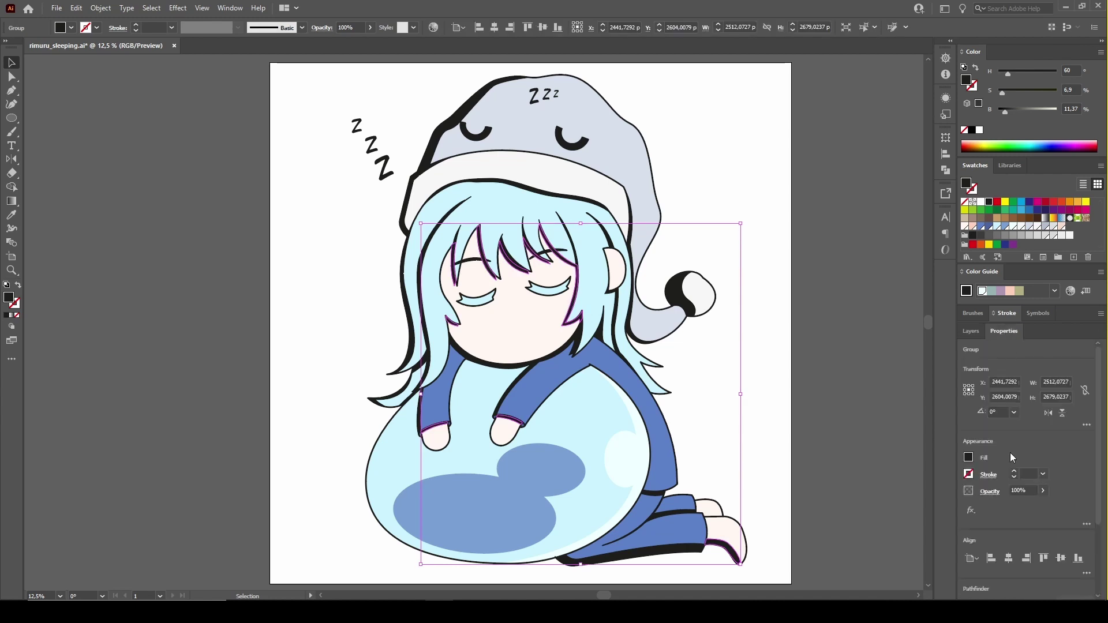
pyautogui.click(881, 425)
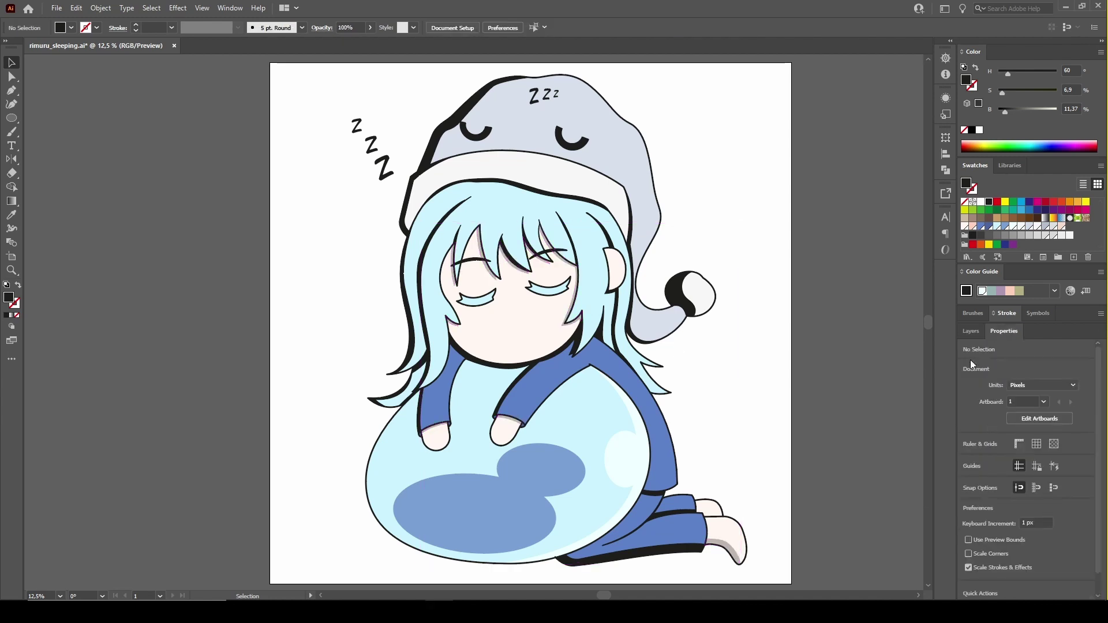
pyautogui.click(971, 330)
pyautogui.click(1097, 462)
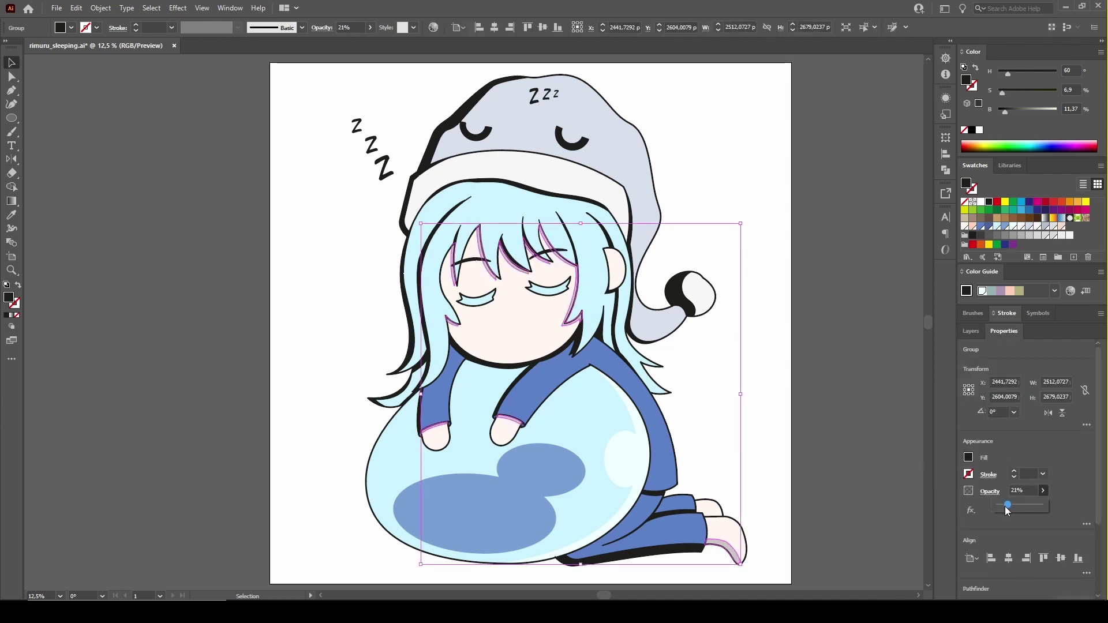
pyautogui.click(635, 428)
pyautogui.click(971, 331)
pyautogui.click(1090, 446)
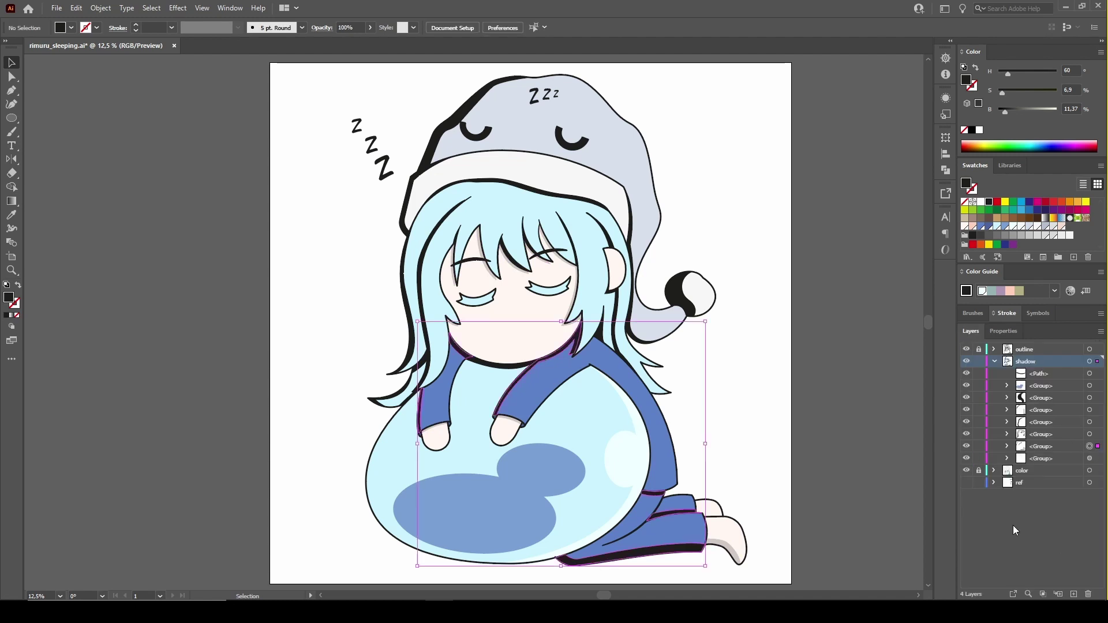
# Lower the body shadow group's opacity to about 47%
pyautogui.click(1038, 448)
pyautogui.click(1003, 332)
pyautogui.click(1043, 491)
pyautogui.moveTo(1048, 506); pyautogui.dragTo(1022, 506)
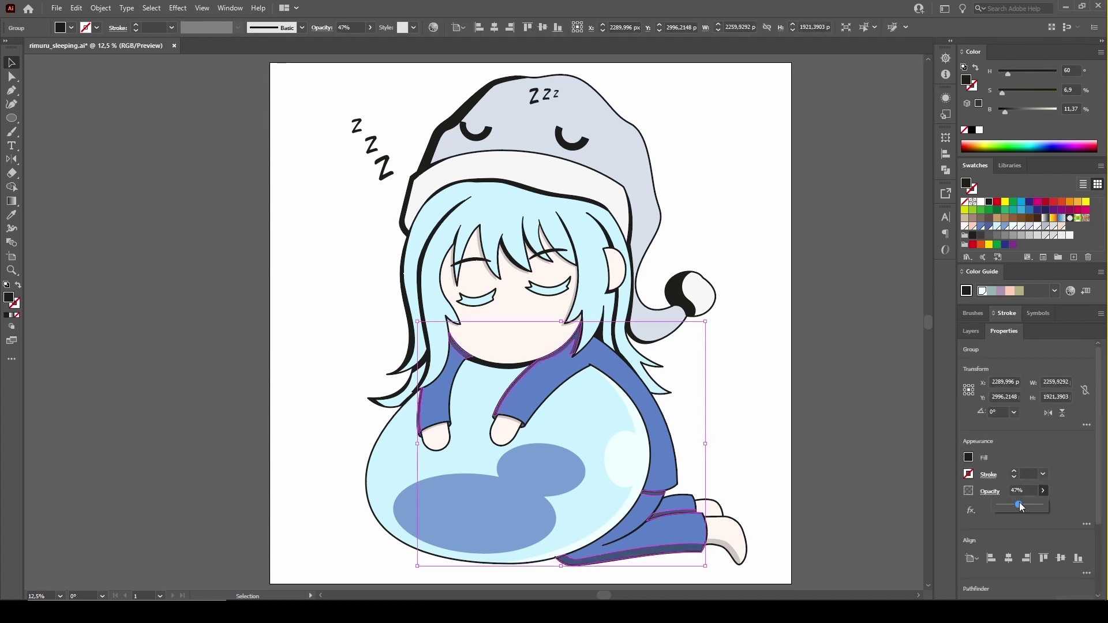
pyautogui.click(971, 331)
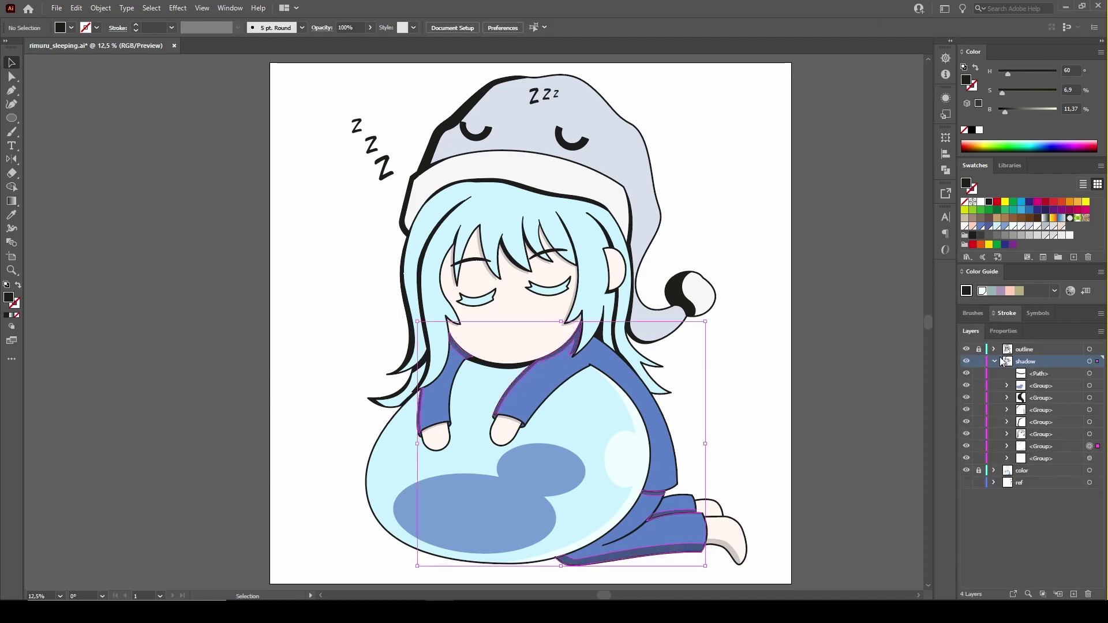
pyautogui.click(1003, 332)
pyautogui.click(1043, 490)
pyautogui.click(844, 482)
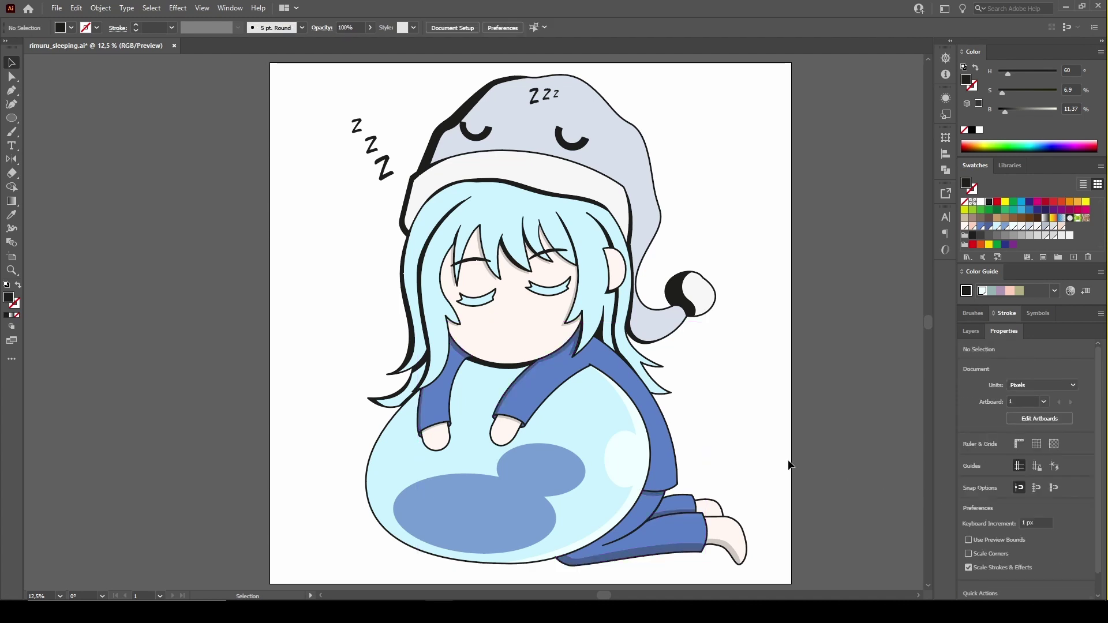
# Select the hair shadow paths and toggle one's visibility to compare
pyautogui.click(971, 330)
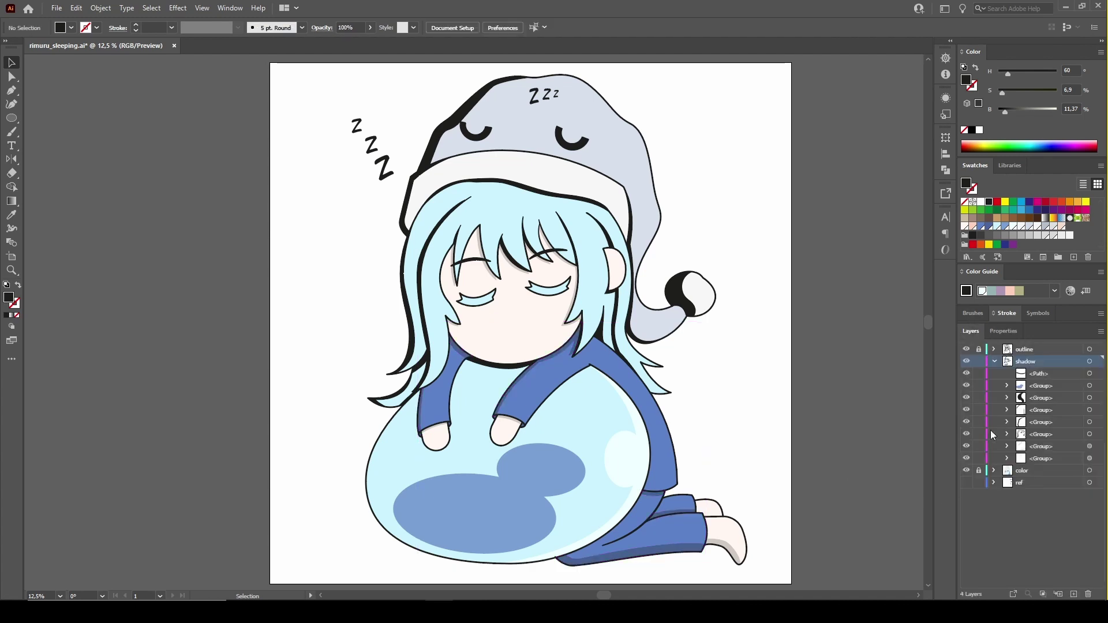
pyautogui.click(1044, 376)
pyautogui.click(1004, 330)
pyautogui.click(838, 436)
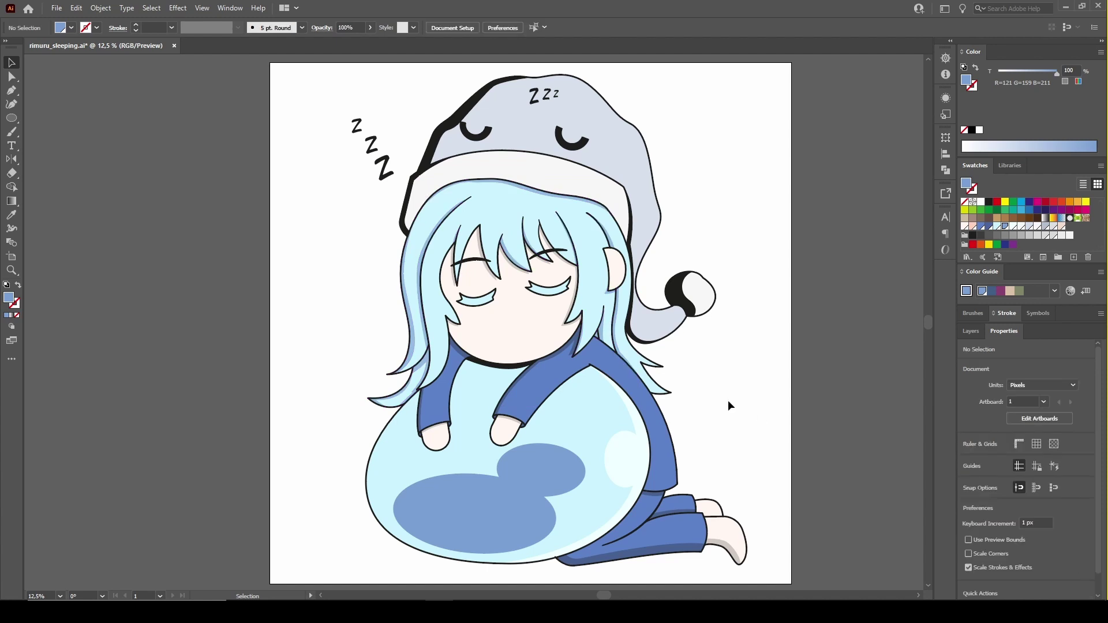
pyautogui.click(971, 331)
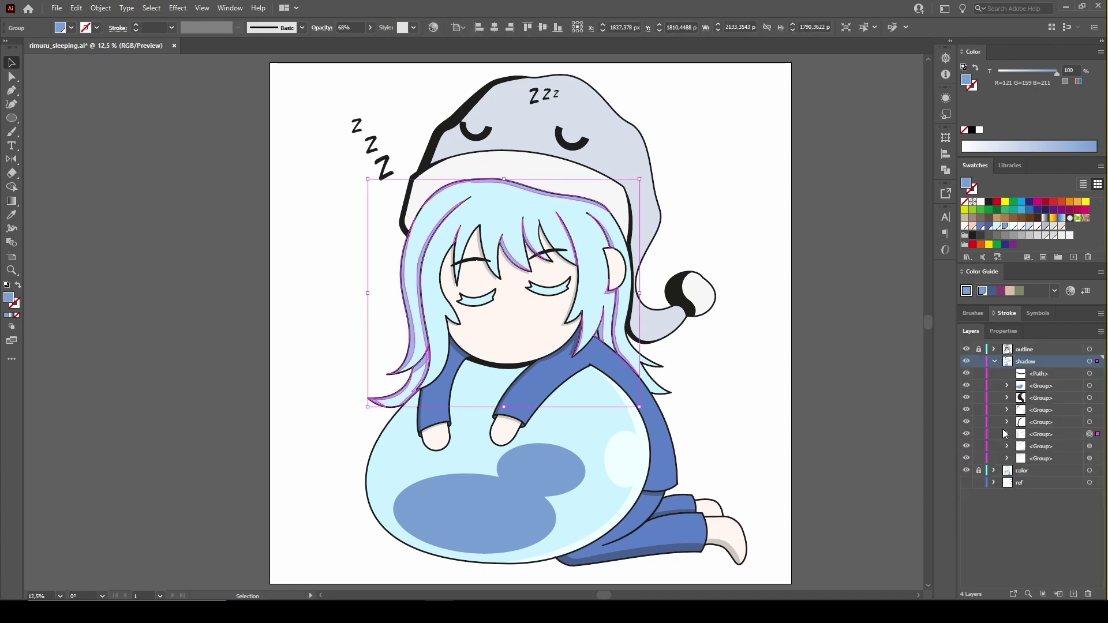
pyautogui.scroll(-1, 996, 487)
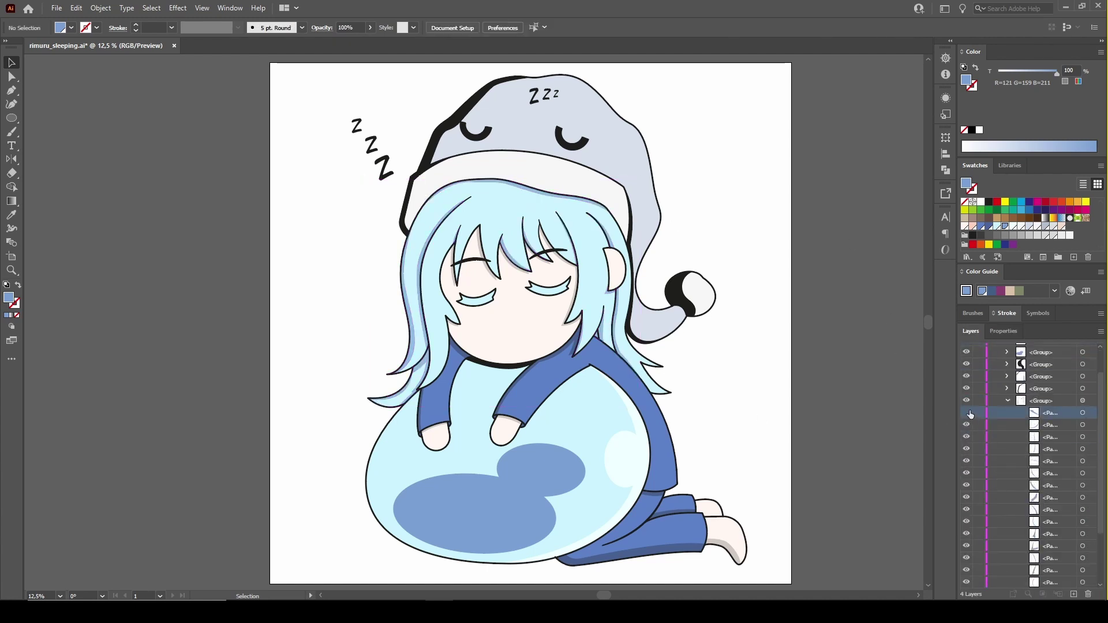
pyautogui.click(537, 201)
pyautogui.click(968, 461)
# Reduce the hat shadows' opacity and recolour the nightcap's pompom light grey
pyautogui.click(1009, 437)
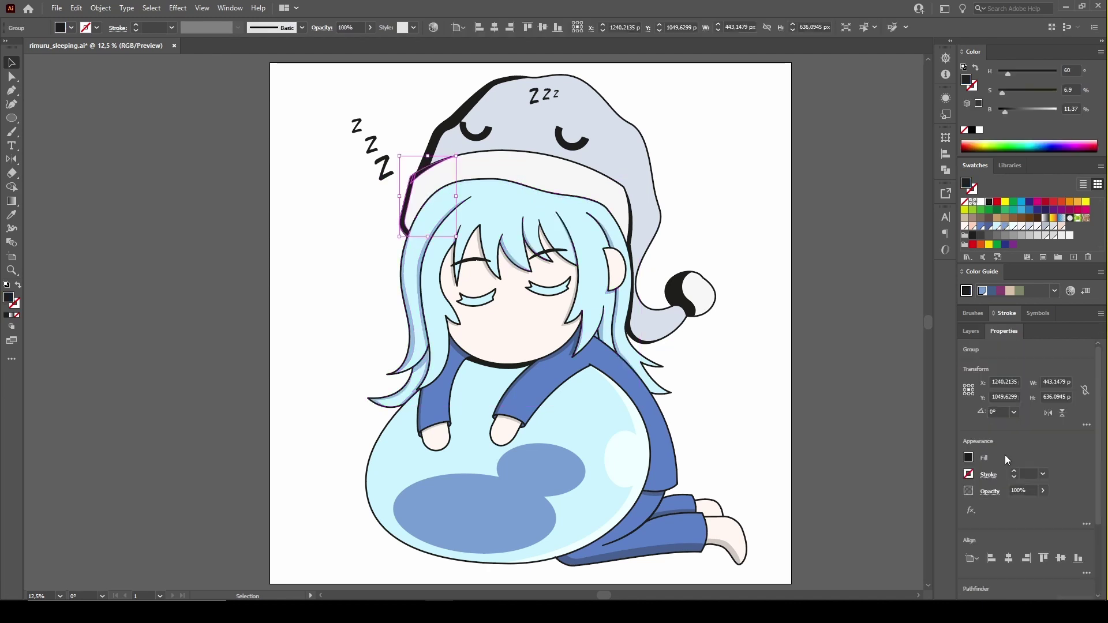
pyautogui.hotkey('ctrl', 'h')
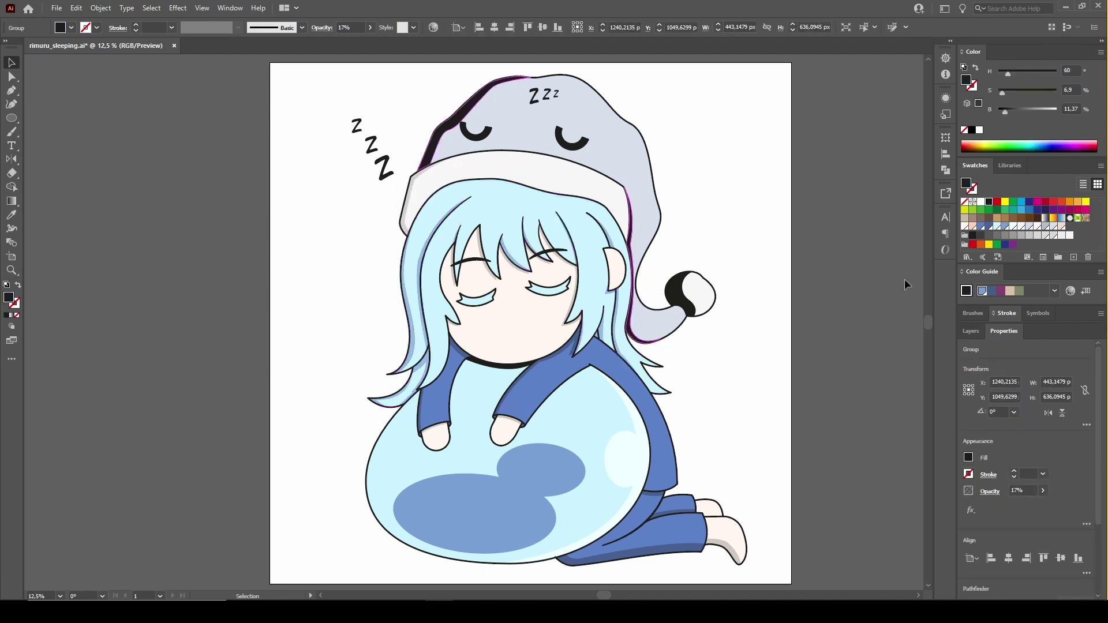
pyautogui.click(975, 327)
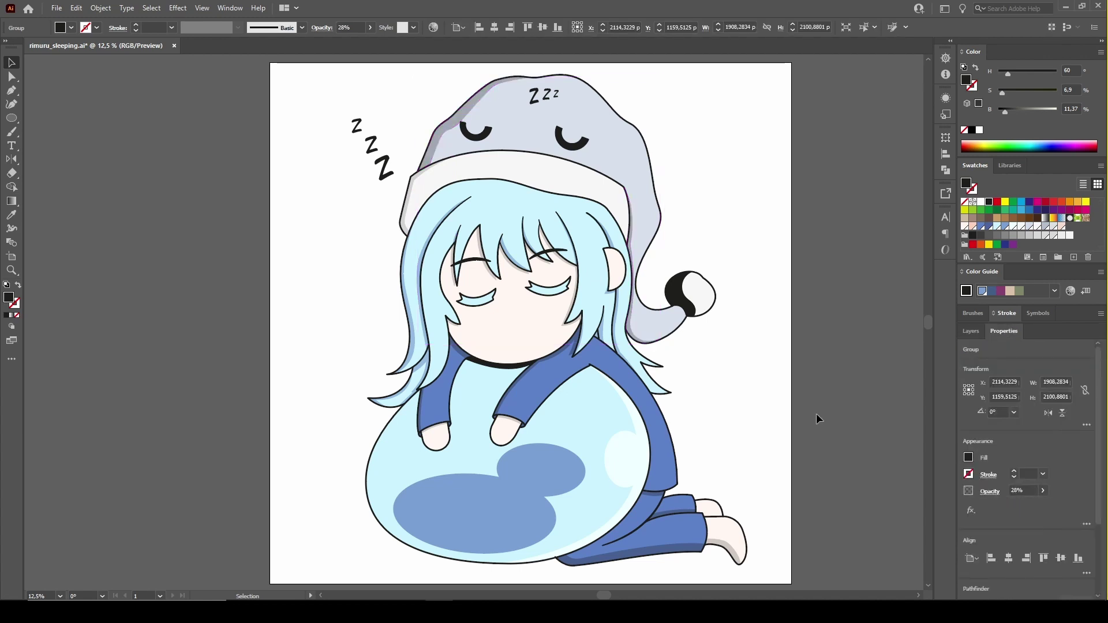
pyautogui.click(856, 299)
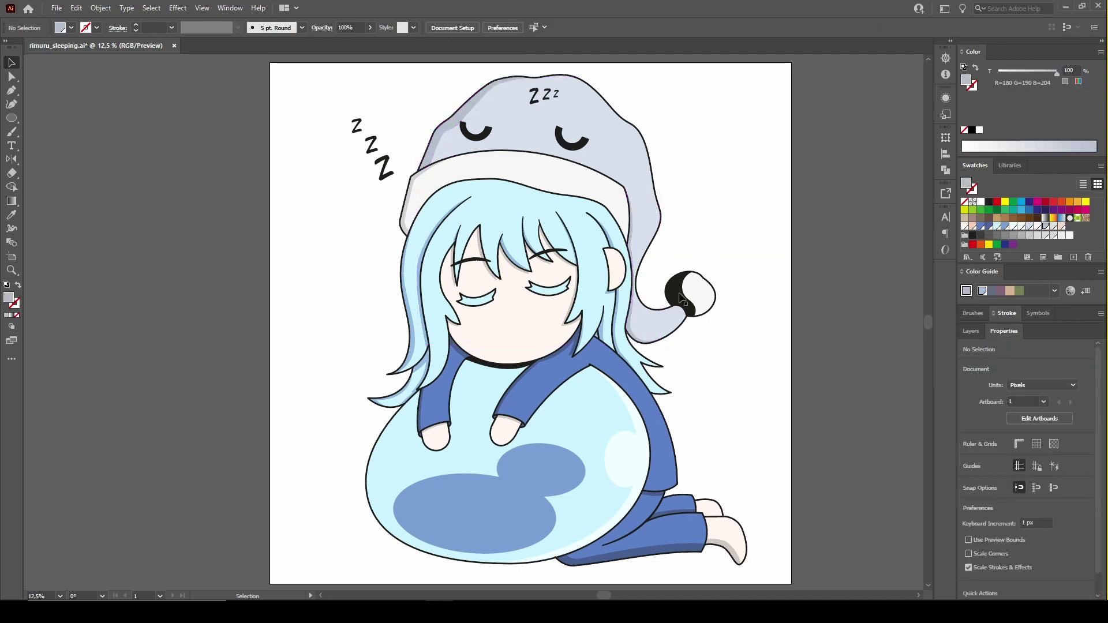
pyautogui.click(1054, 235)
pyautogui.click(865, 309)
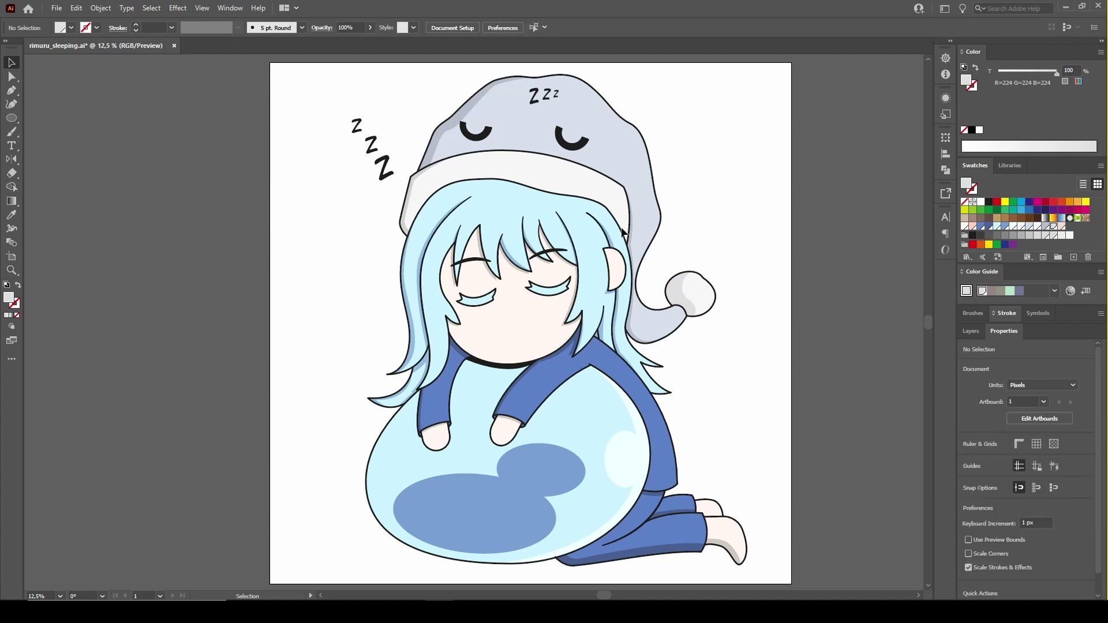
pyautogui.click(503, 371)
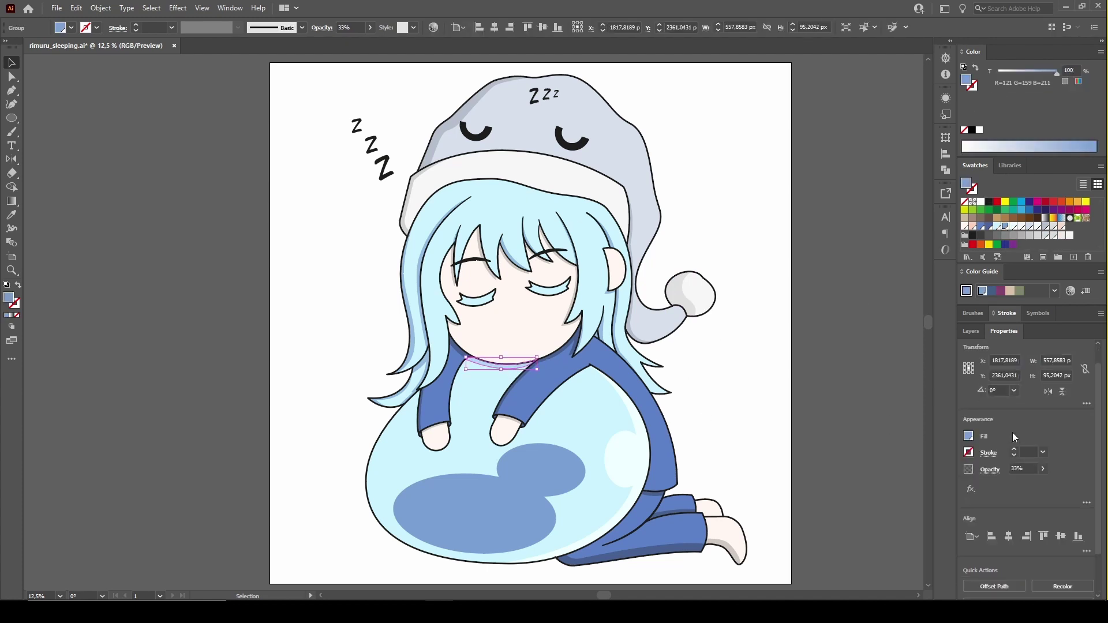
# Draw shadow shapes with the Pen tool along the tops of the left and right closed eyes
pyautogui.scroll(2, 480, 296)
pyautogui.press('p')
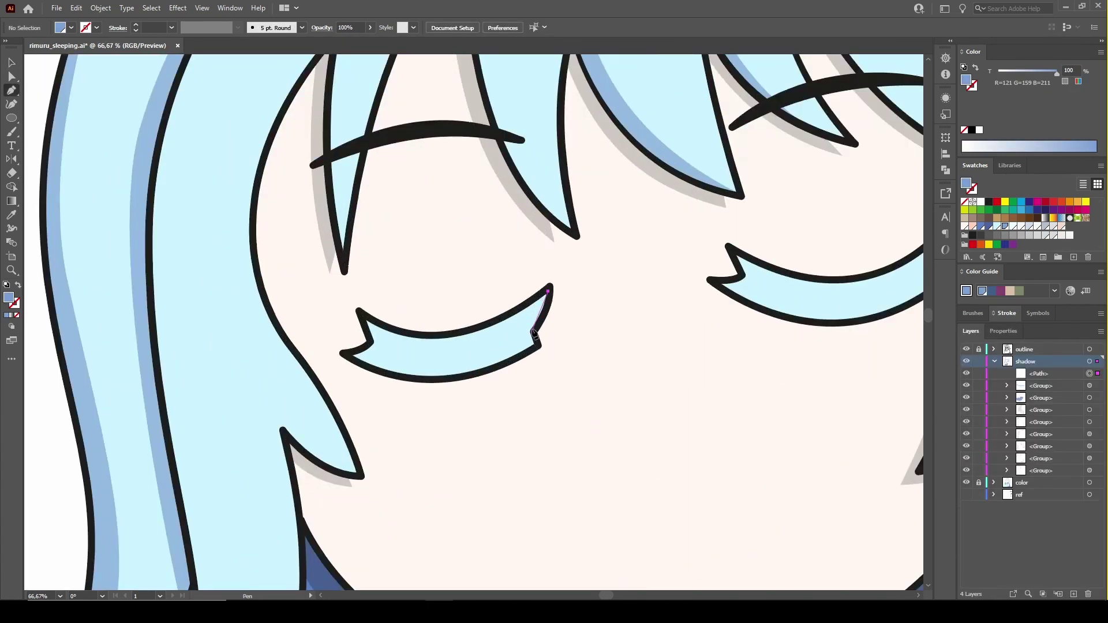
pyautogui.moveTo(533, 330); pyautogui.dragTo(520, 341)
pyautogui.click(359, 312)
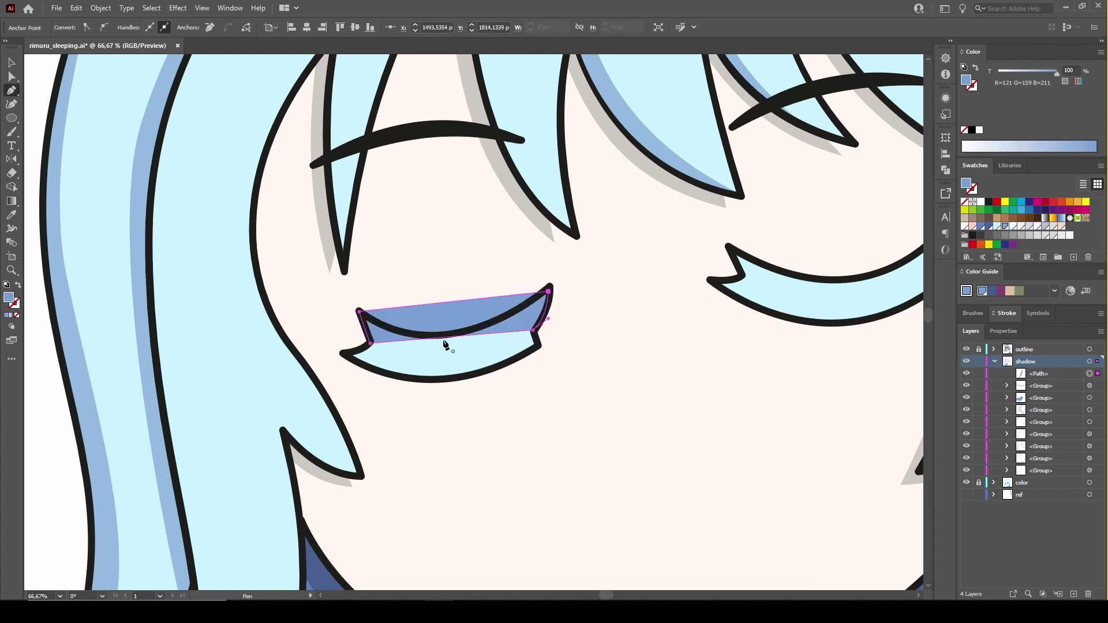
pyautogui.moveTo(445, 346); pyautogui.dragTo(445, 331)
pyautogui.scroll(-2, 637, 319)
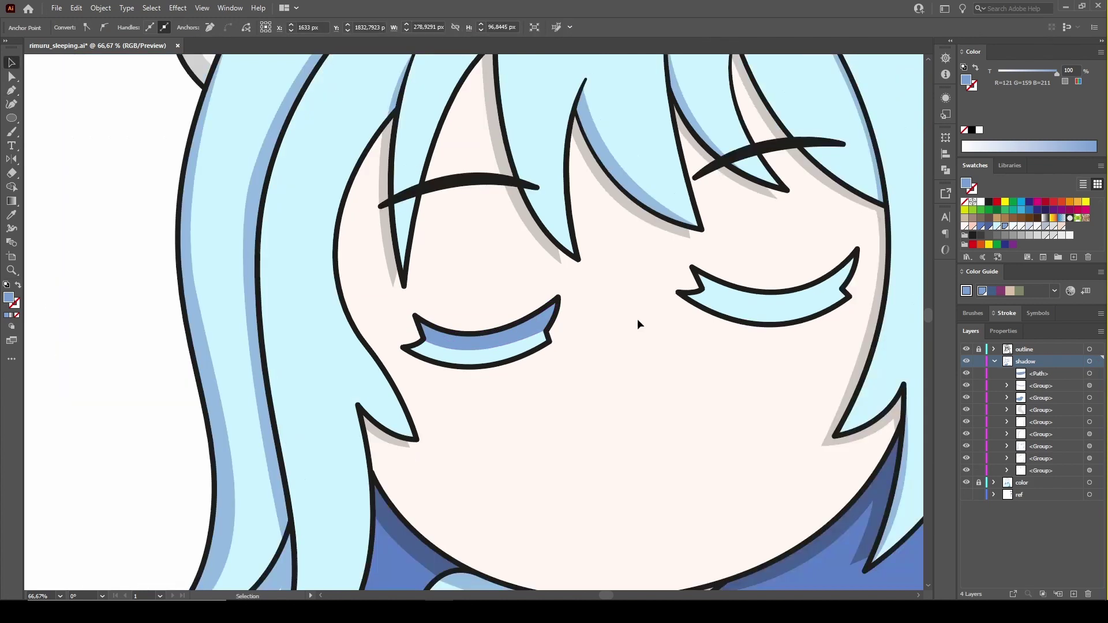
pyautogui.scroll(1, 638, 319)
pyautogui.click(534, 278)
pyautogui.click(544, 298)
pyautogui.click(684, 299)
pyautogui.click(699, 260)
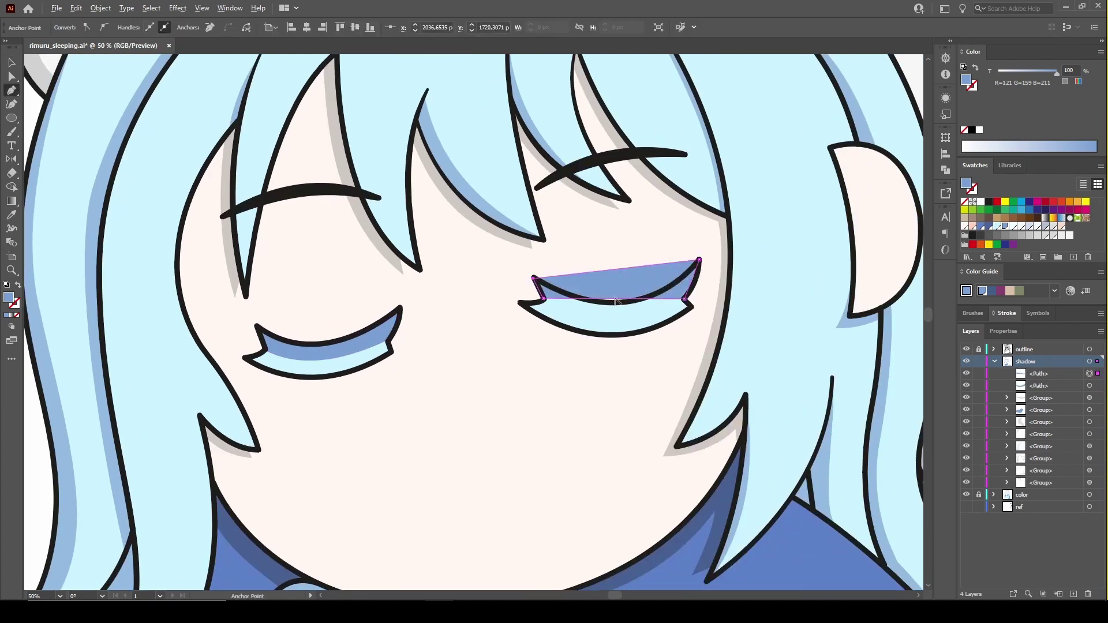
# Group the two eye shadows and set their opacity to 35%
pyautogui.press('v')
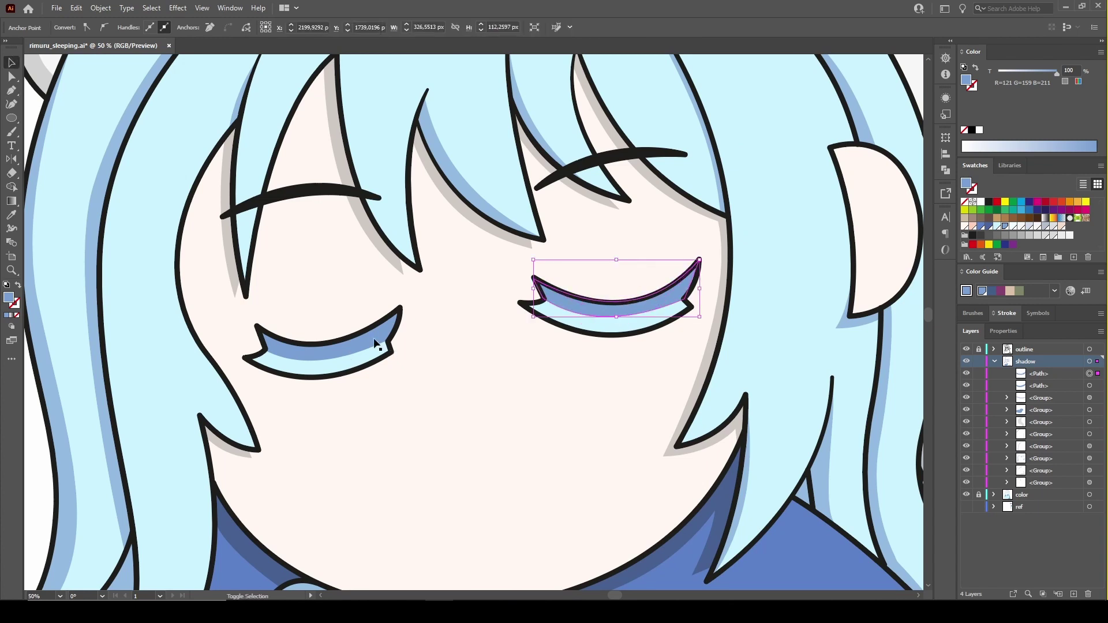
pyautogui.keyDown('shift'); pyautogui.click(376, 343); pyautogui.keyUp('shift')
pyautogui.hotkey('ctrl', '0')
pyautogui.hotkey('ctrl', 'g')
pyautogui.click(1004, 331)
pyautogui.write('3')
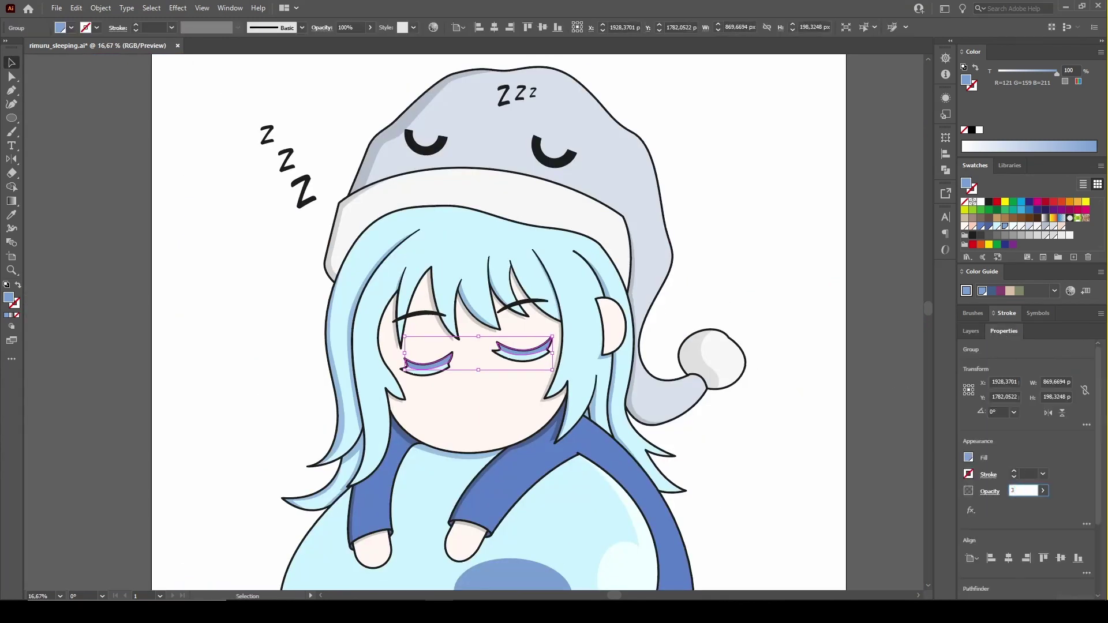
pyautogui.write('5')
pyautogui.press('Return')
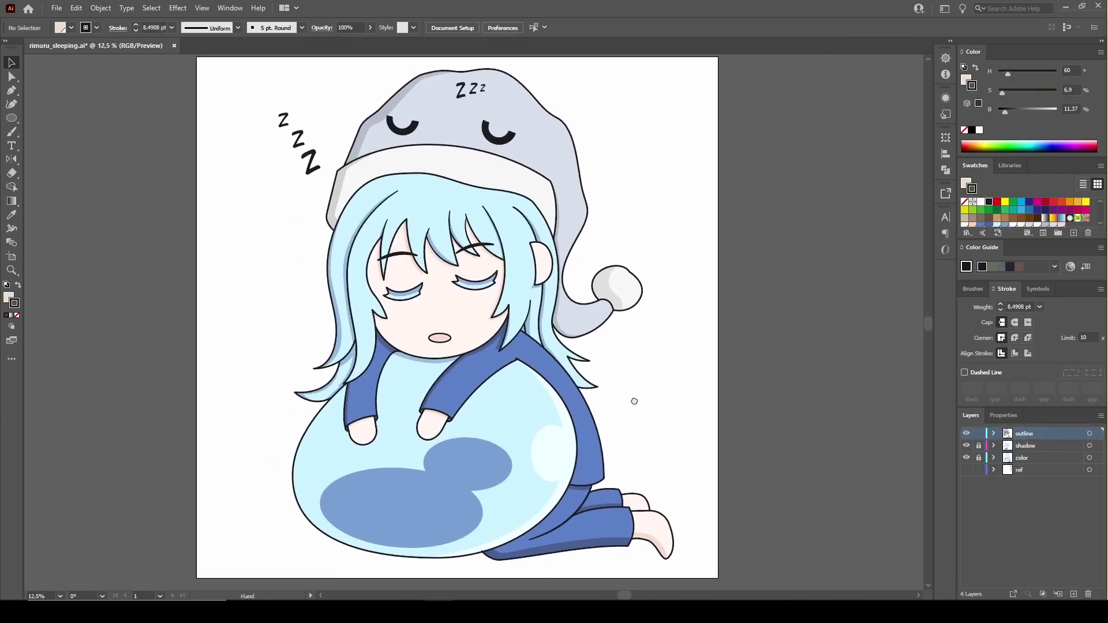
# In the outline layer, give the mouth ellipse a 10 pt dark outline and select its inner ellipse
pyautogui.click(993, 433)
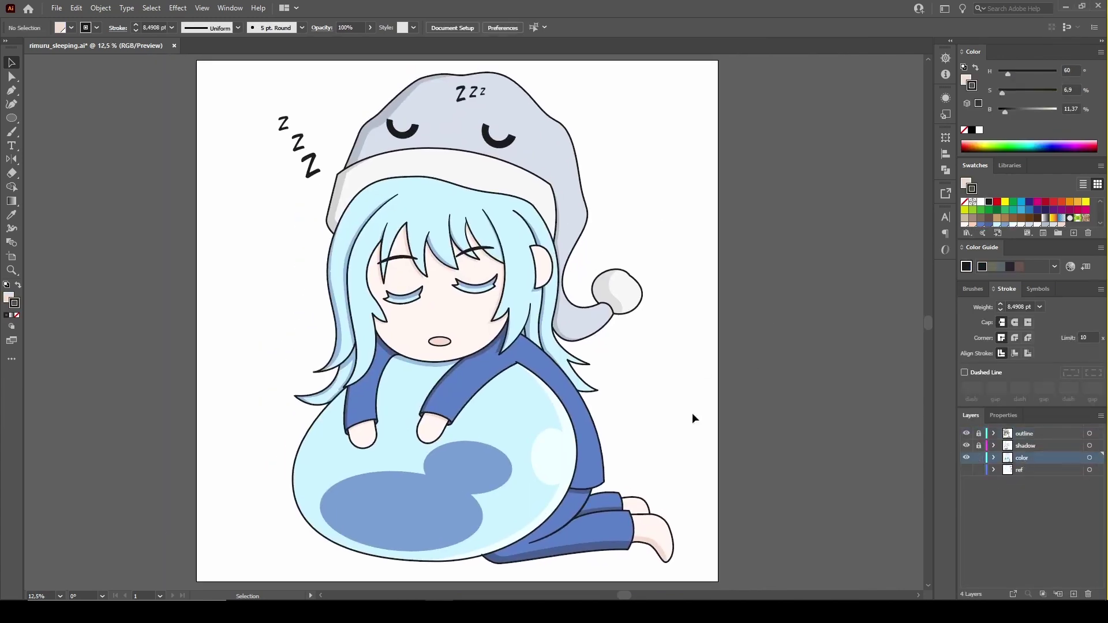
pyautogui.scroll(2, 424, 346)
pyautogui.scroll(3, 470, 392)
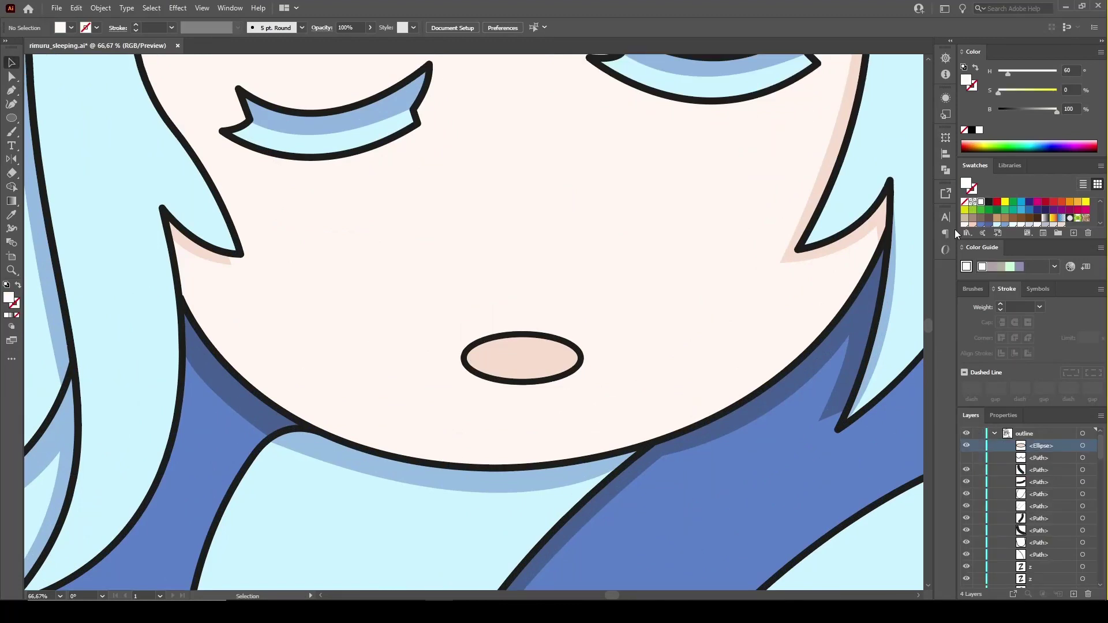
pyautogui.click(1084, 446)
pyautogui.hotkey('ctrl', 'z')
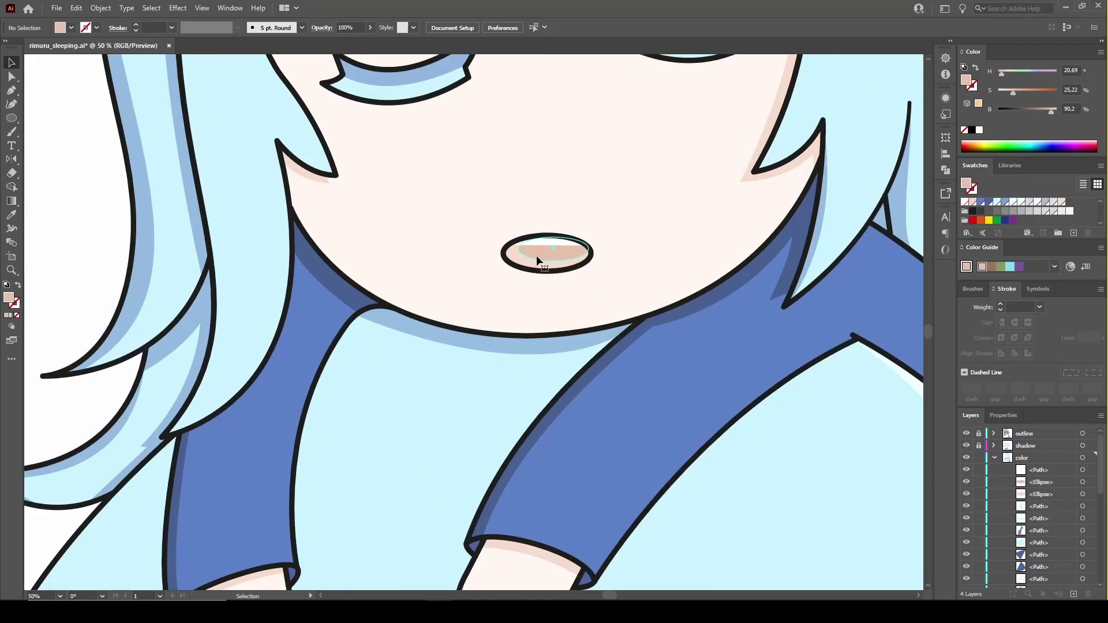
pyautogui.click(537, 260)
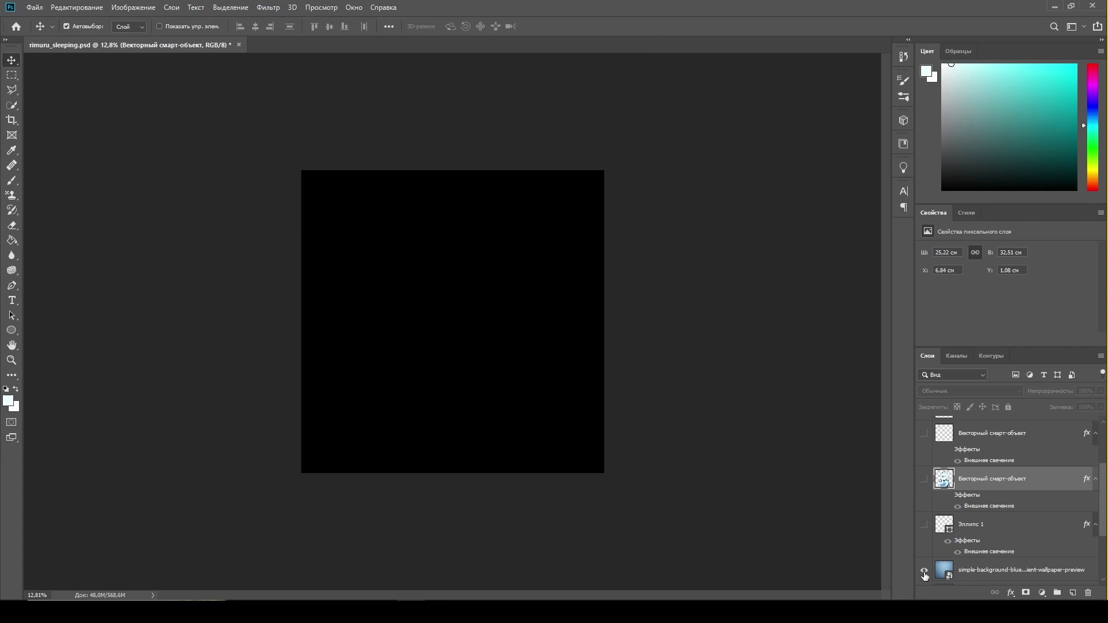
# Make the blue gradient background, character artwork, ZZZ and glow layers visible
pyautogui.click(924, 574)
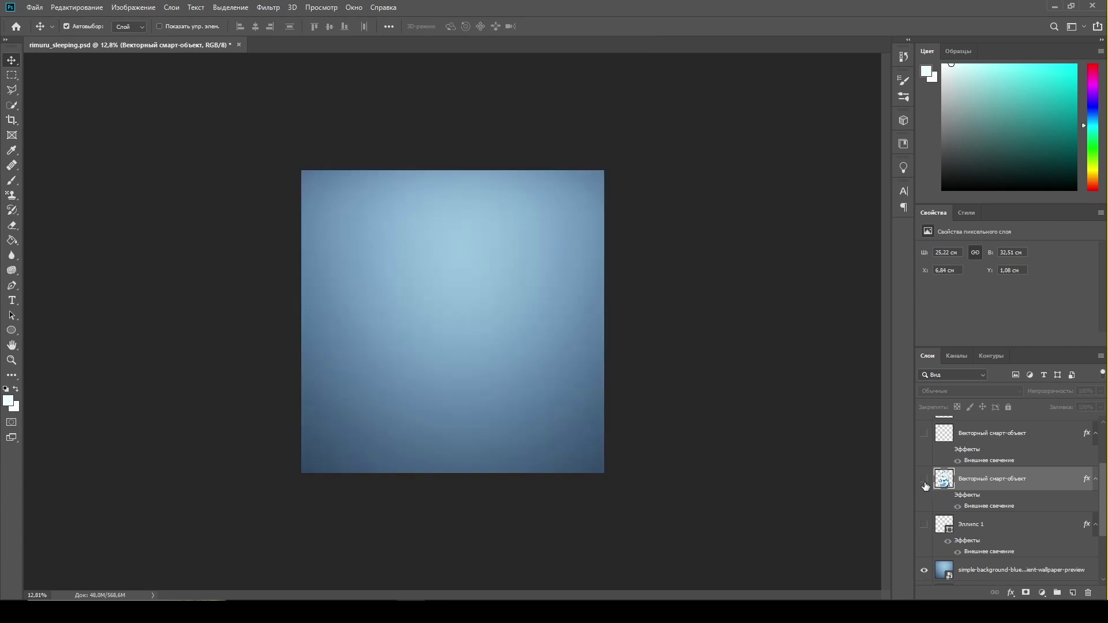
pyautogui.click(924, 480)
pyautogui.scroll(1, 925, 485)
pyautogui.click(925, 475)
pyautogui.scroll(1, 930, 485)
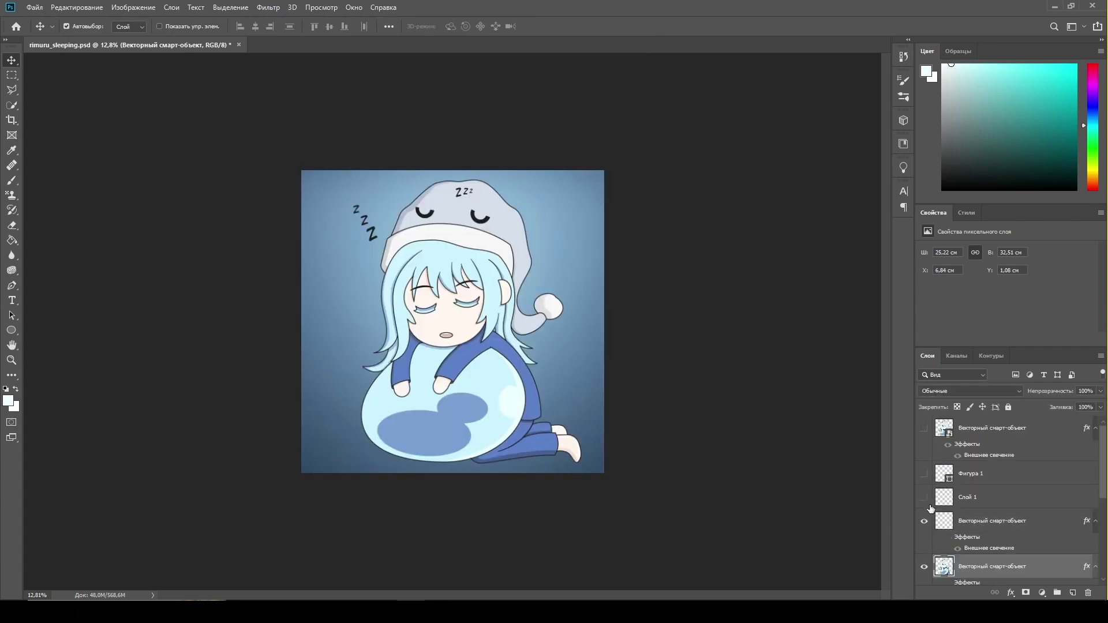
pyautogui.click(925, 497)
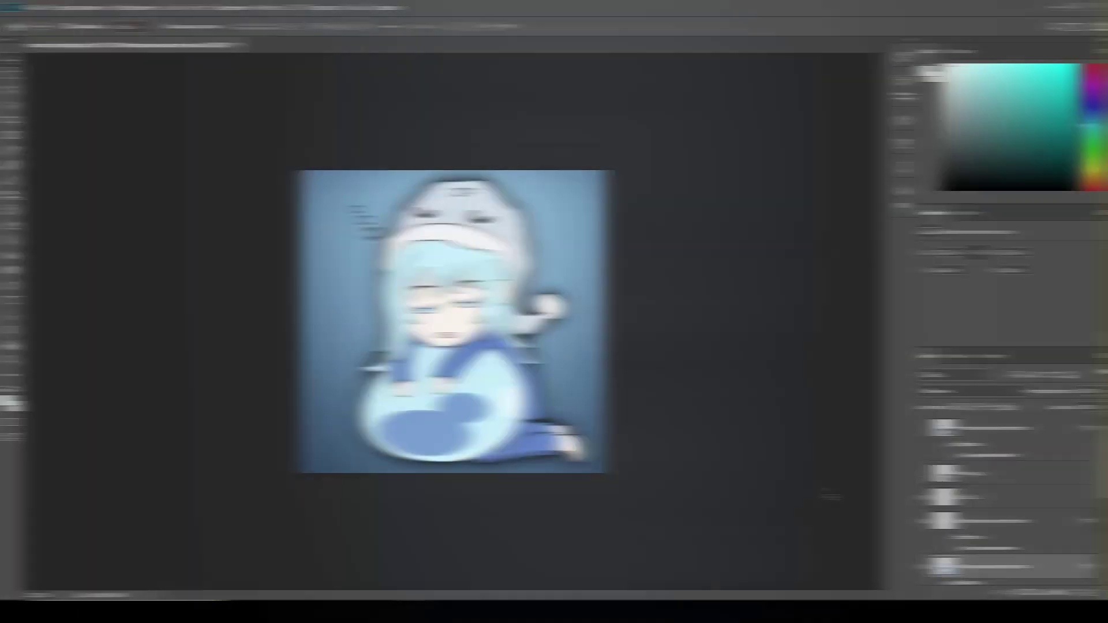